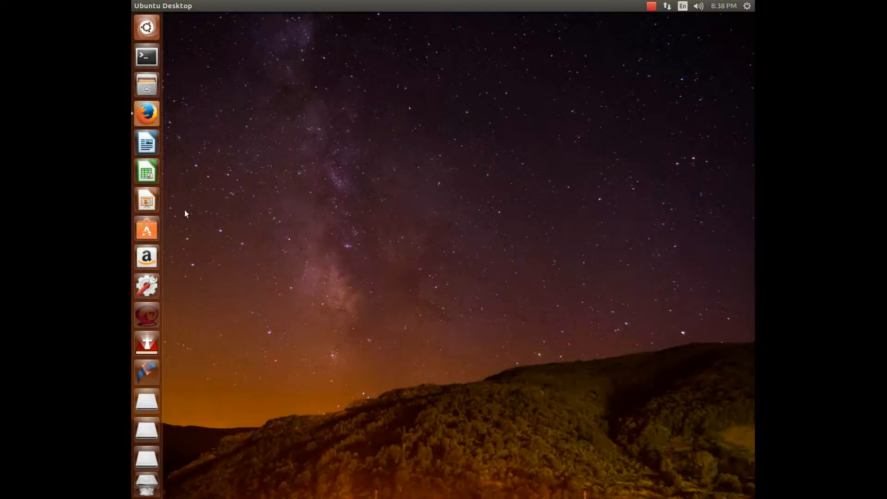
Switch to Firefox and search the web for "Photoshop costs" in a new tab
click(146, 113)
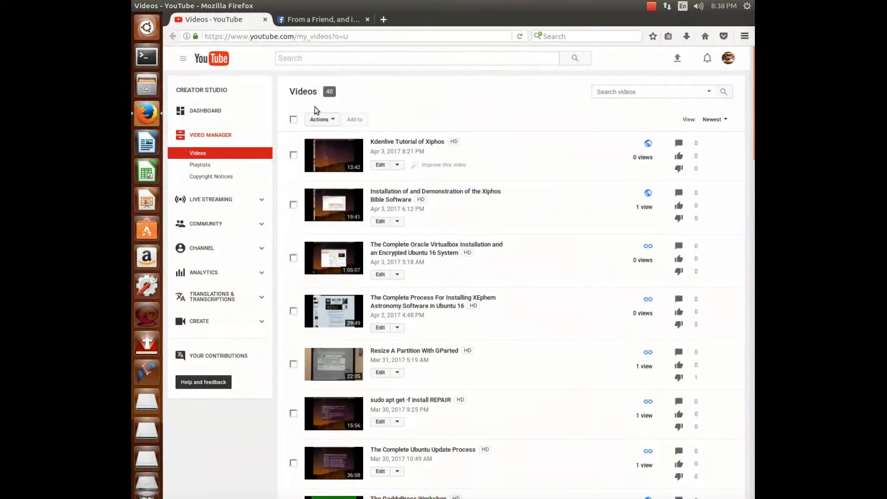
click(315, 56)
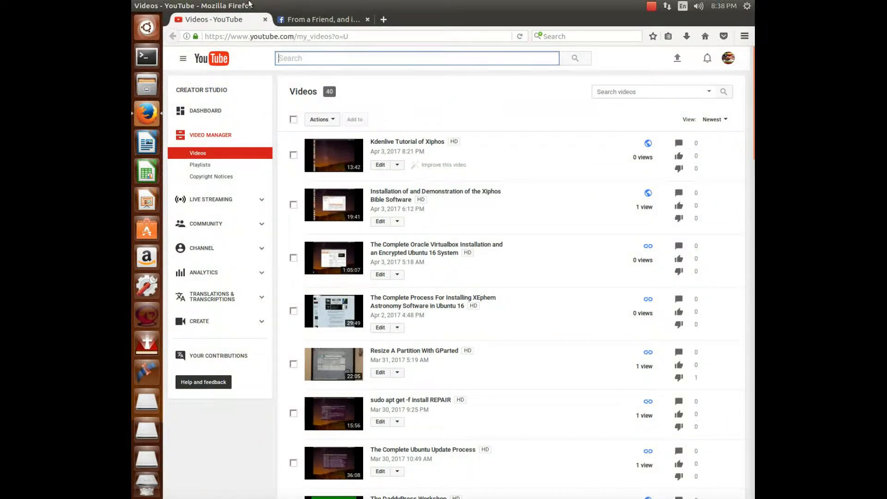
click(384, 19)
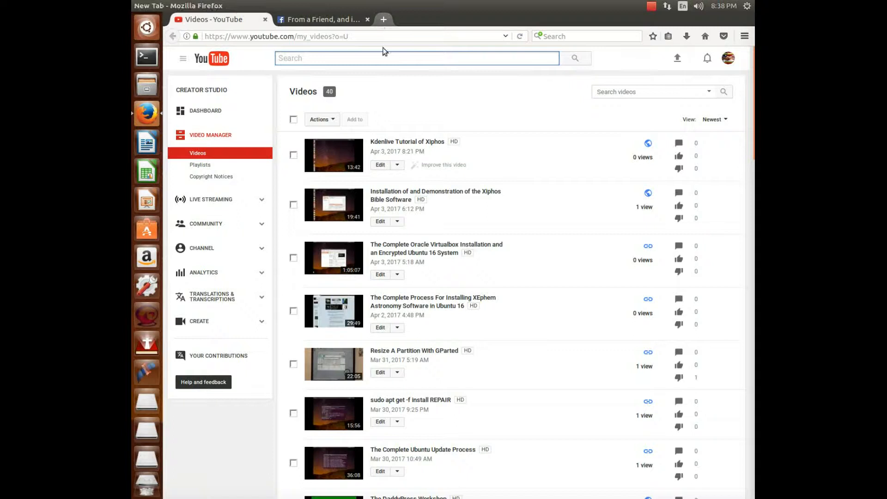
click(440, 81)
text(P)
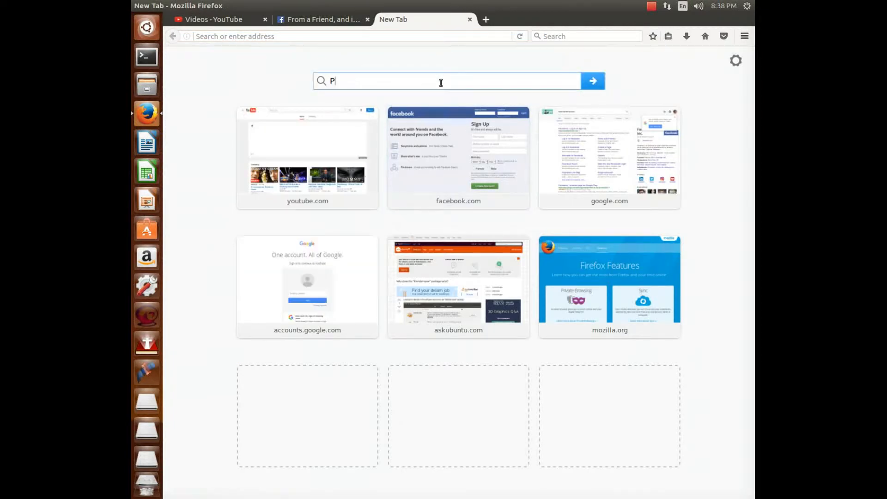
text(hotos)
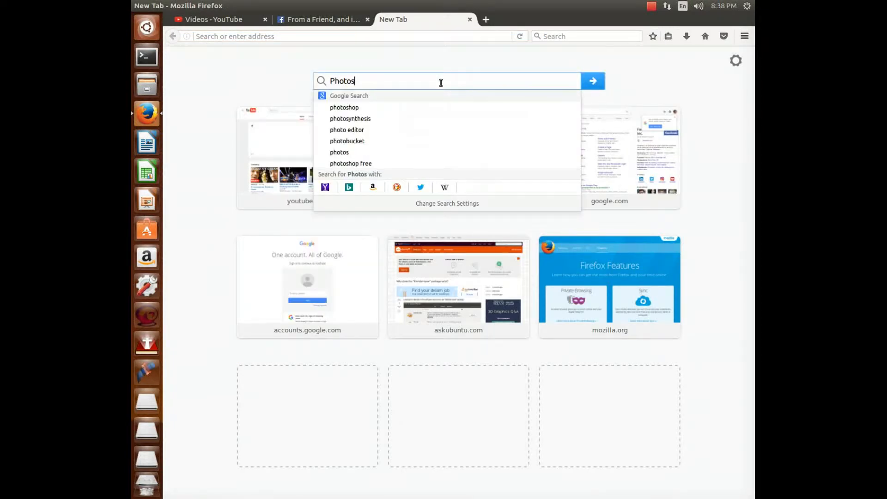
text(hop c)
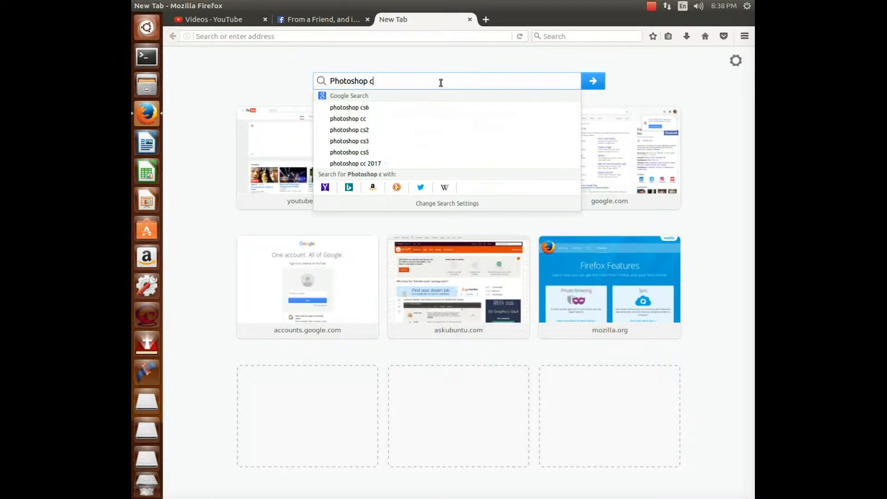
text(osts)
key(Return)
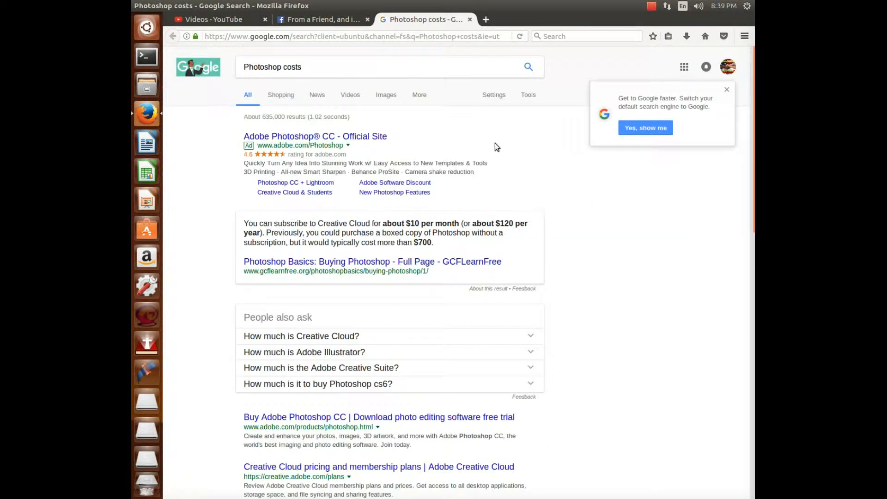
Open the "Buy Adobe Photoshop CC" result in a new tab and examine the Creative Cloud plan prices
scroll(531, 199, down, 2)
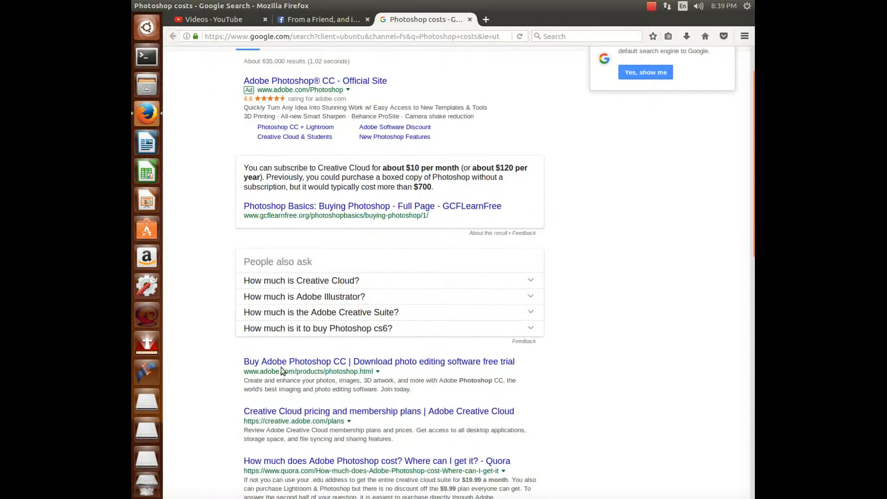
right_click(379, 364)
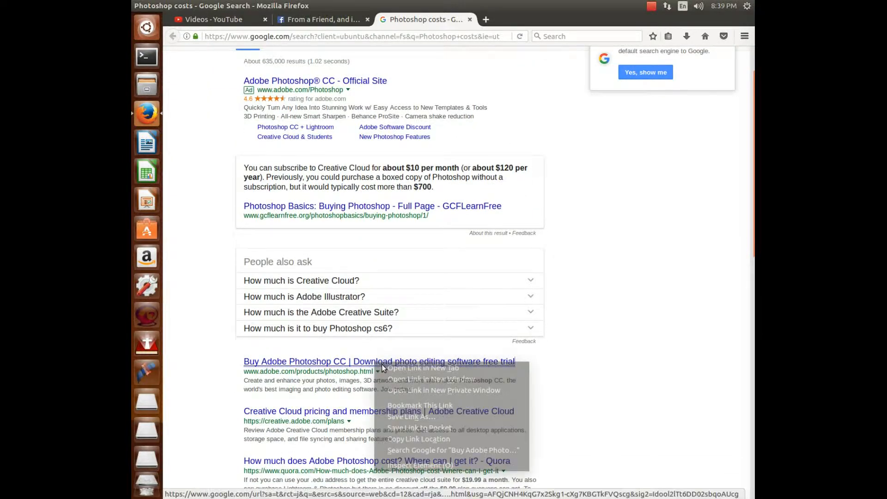
click(440, 368)
click(519, 19)
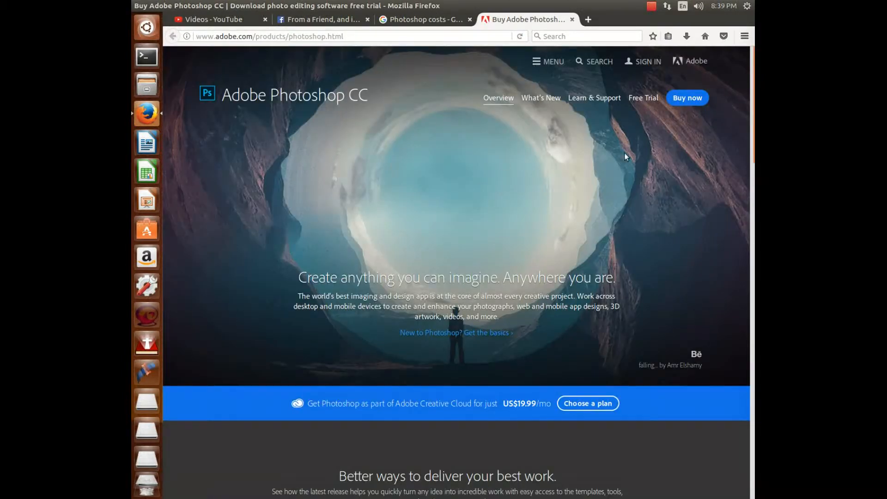
scroll(414, 197, down, 5)
scroll(415, 198, down, 10)
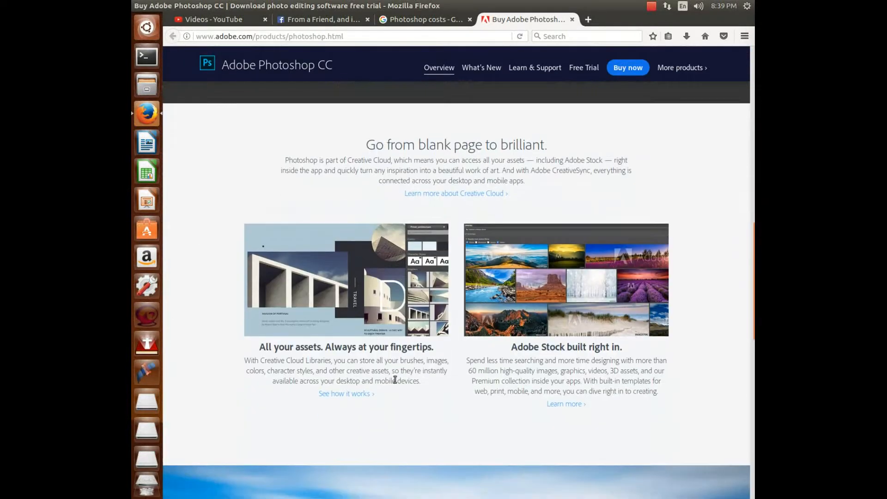
scroll(487, 371, down, 10)
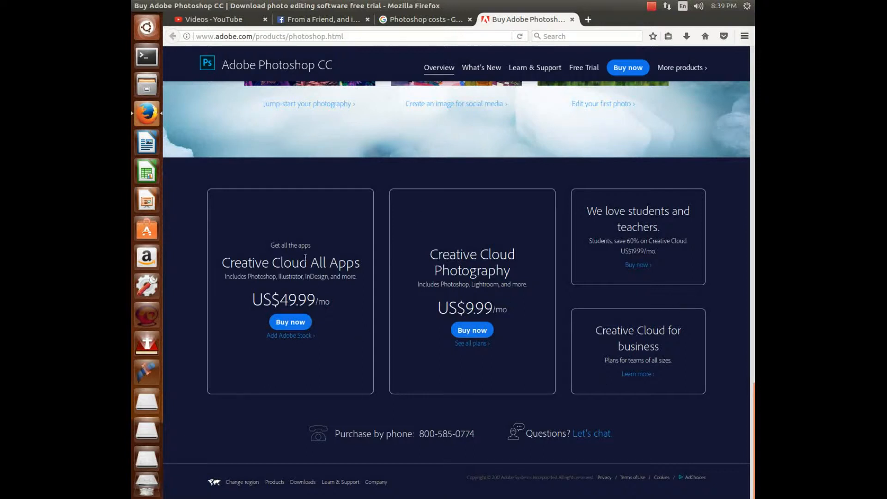
Close the Adobe and Photoshop search tabs, and minimise the Firefox window
click(573, 20)
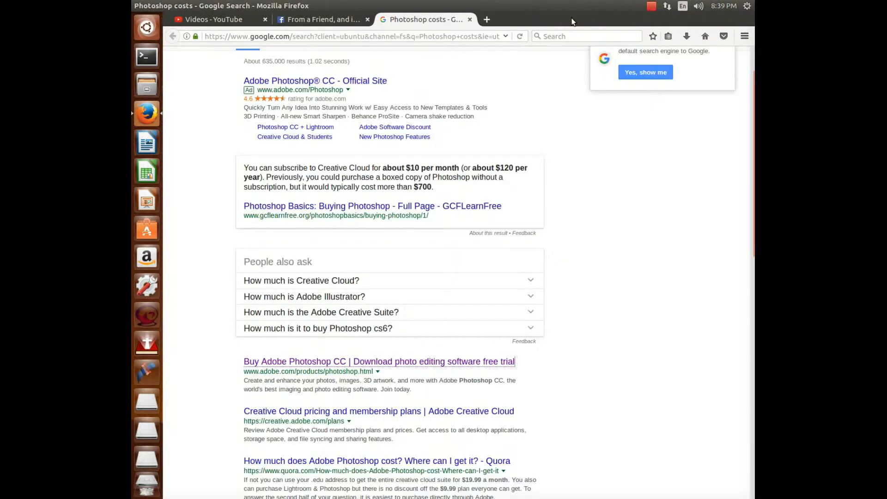
click(470, 21)
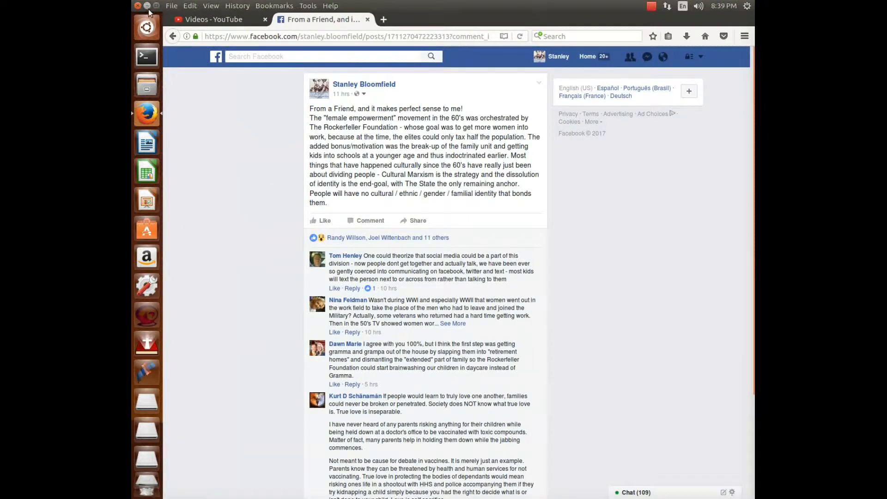
click(138, 6)
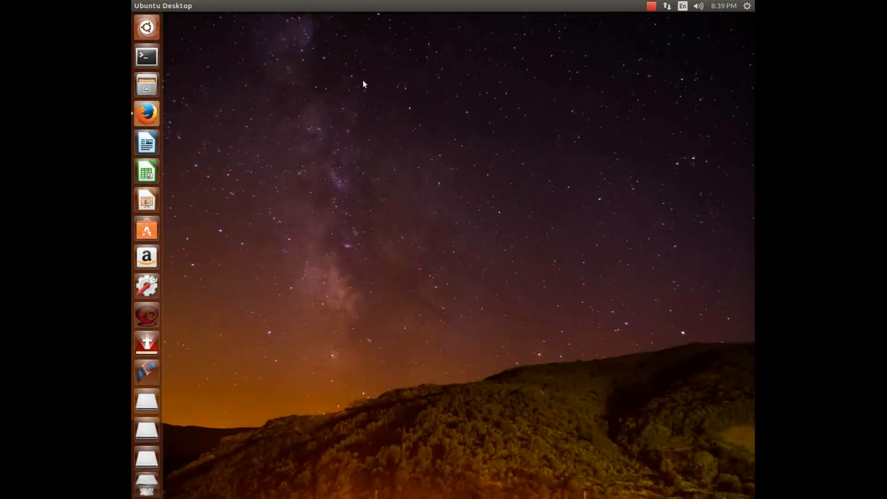
Open Ubuntu Software, search for "gimp", and open the GIMP Image Editor page
click(147, 230)
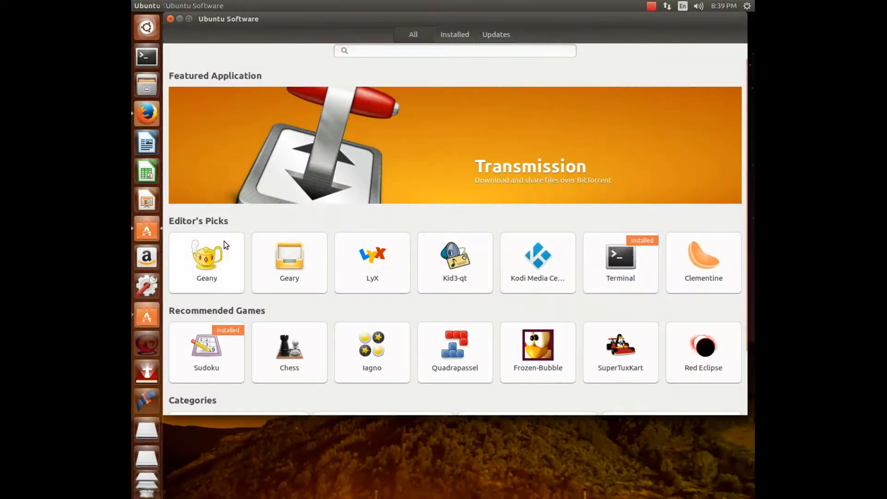
click(392, 51)
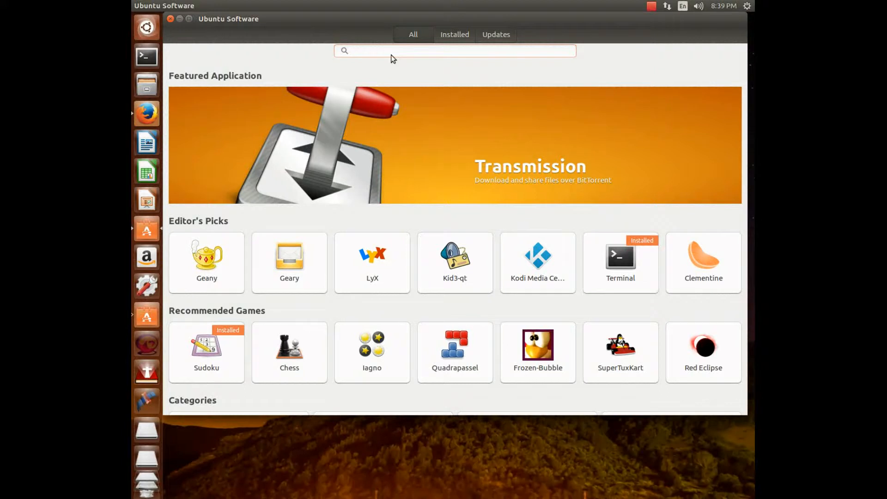
text(gimp)
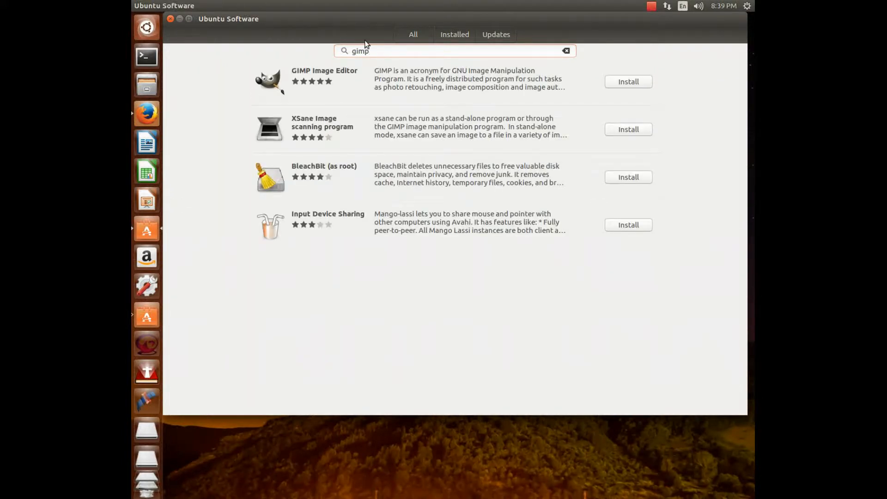
click(337, 75)
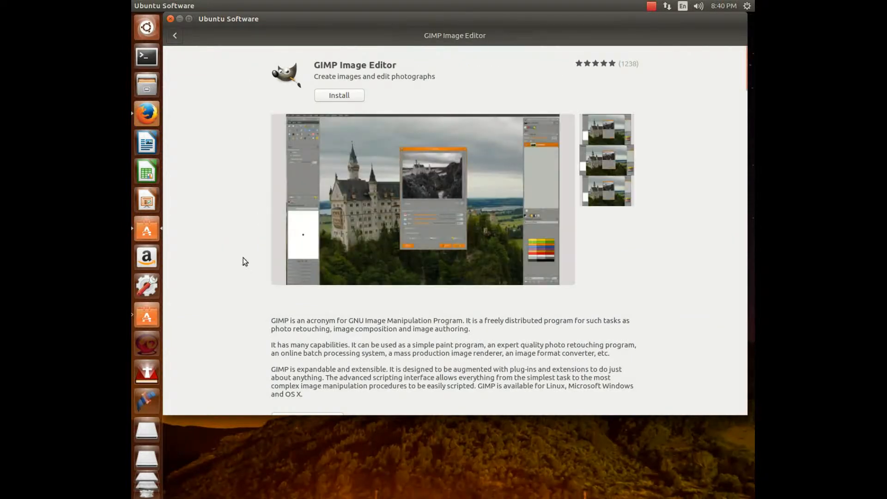
Look through the ratings and user reviews of GIMP Image Editor
scroll(255, 247, down, 7)
scroll(264, 238, down, 10)
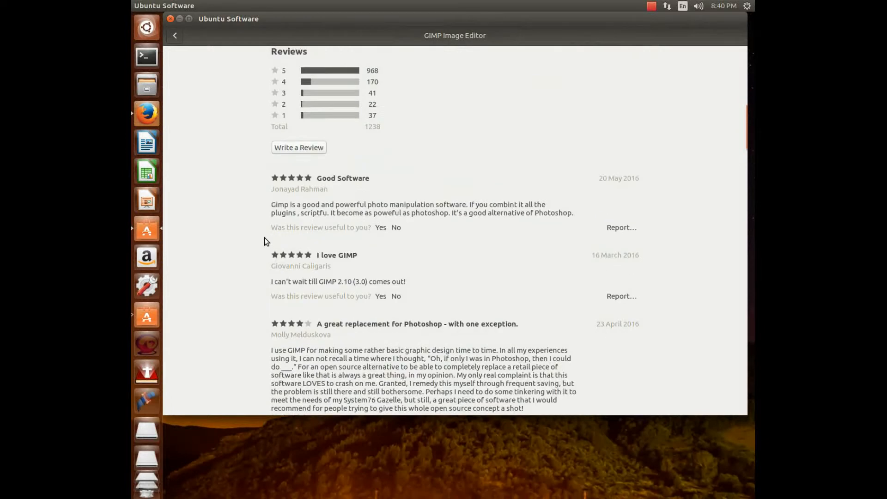
scroll(263, 239, up, 15)
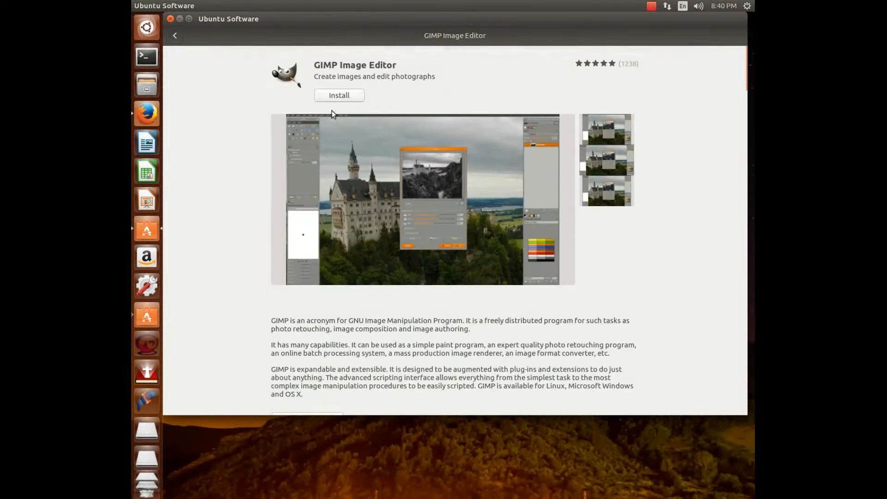
Install GIMP Image Editor, authenticating with the account password
click(351, 95)
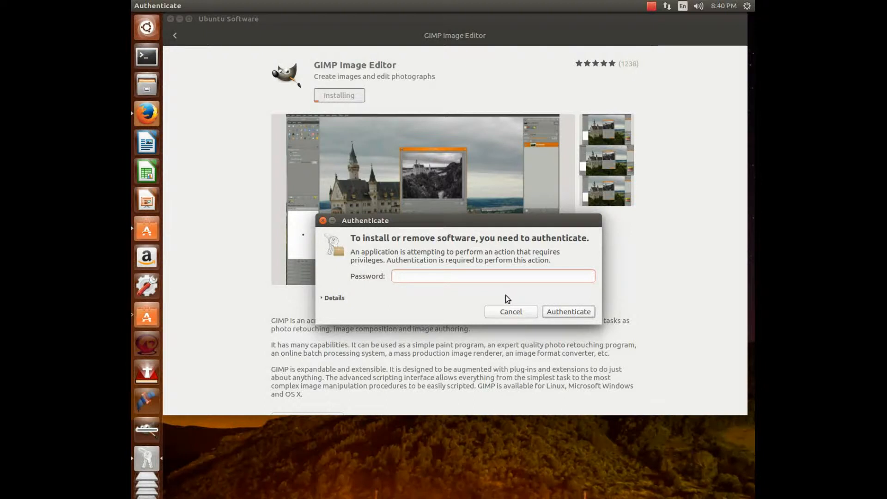
text(••••••••••)
click(573, 310)
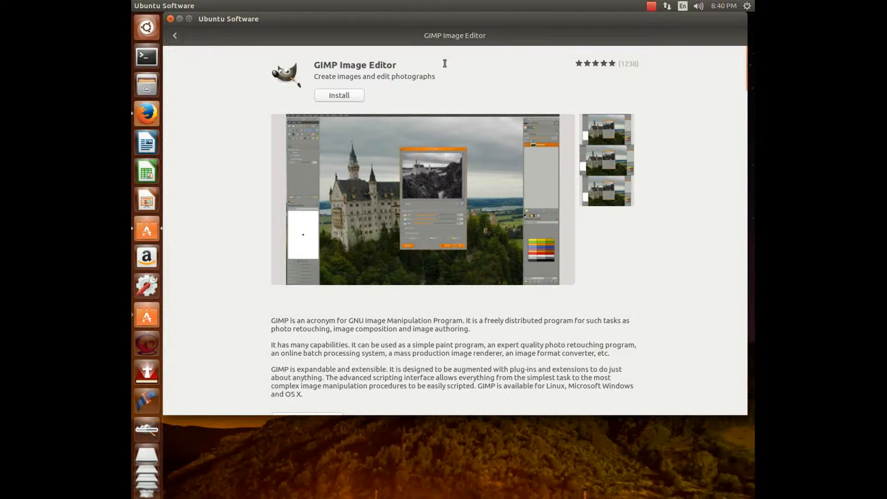
Return to the gimp search results and reopen the GIMP Image Editor page to check its installation status
scroll(139, 376, down, 3)
click(175, 37)
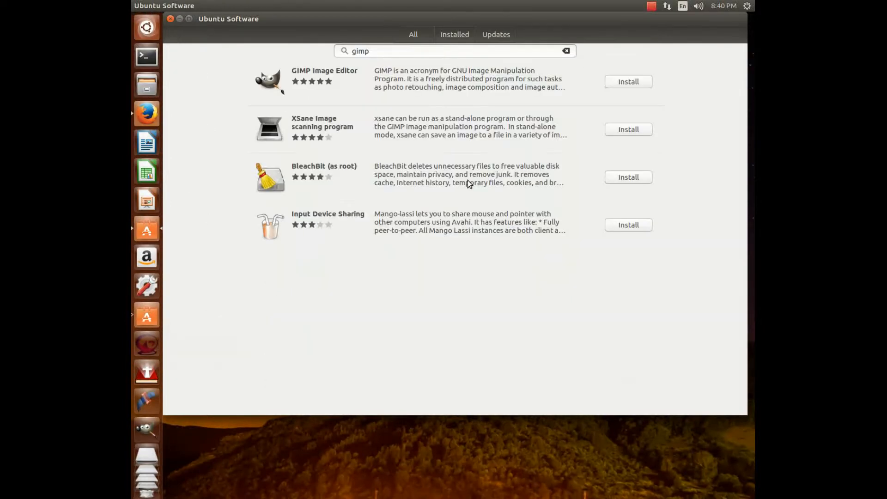
click(502, 74)
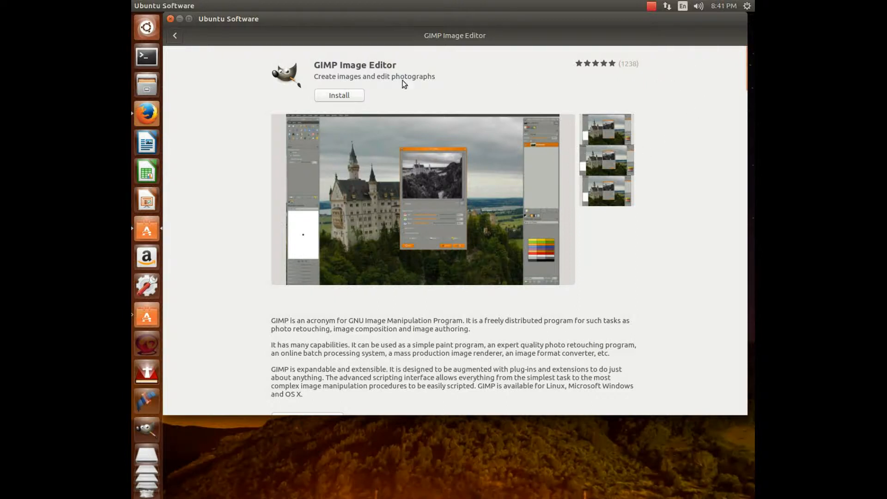
Close Ubuntu Software, launch GIMP, and maximise its main image window
click(172, 18)
click(146, 401)
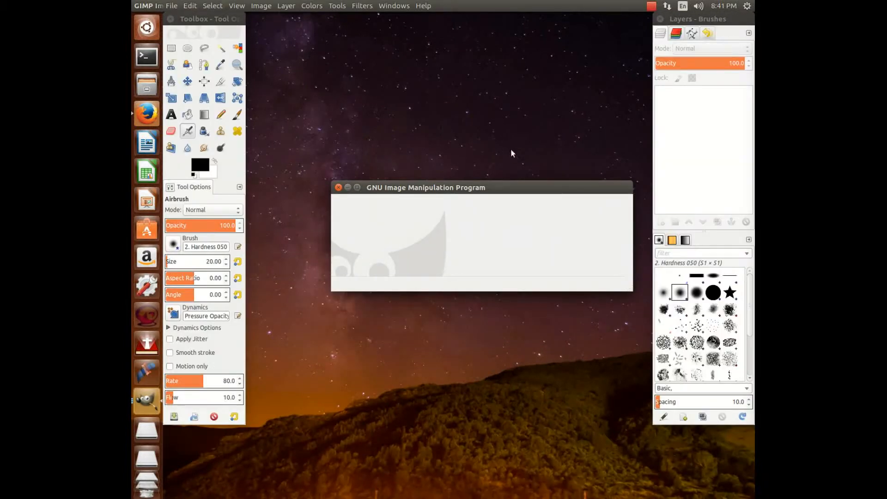
double_click(518, 189)
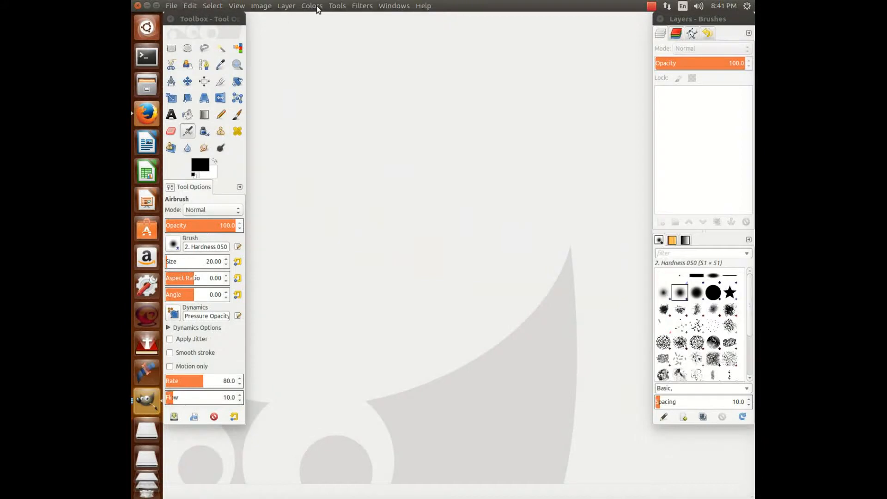
Switch GIMP to Single-Window Mode and maximise the combined window
click(403, 5)
mouse_move(402, 19)
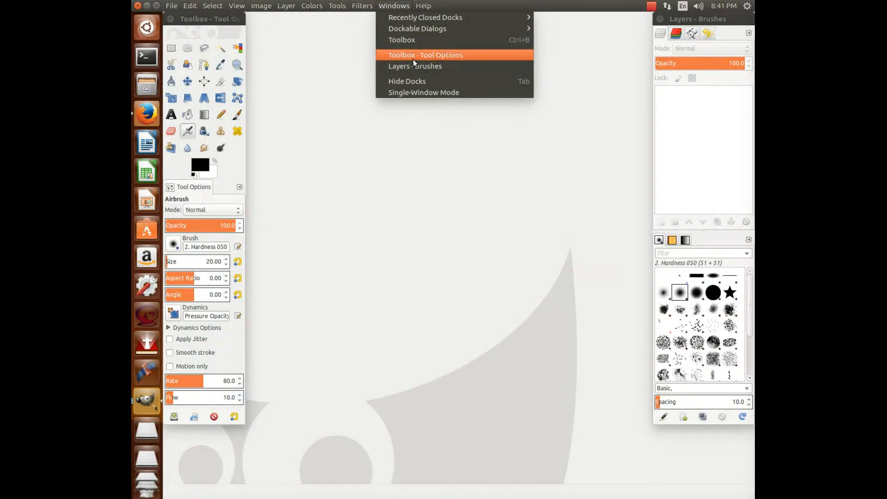
click(416, 92)
drag(451, 110, 429, 54)
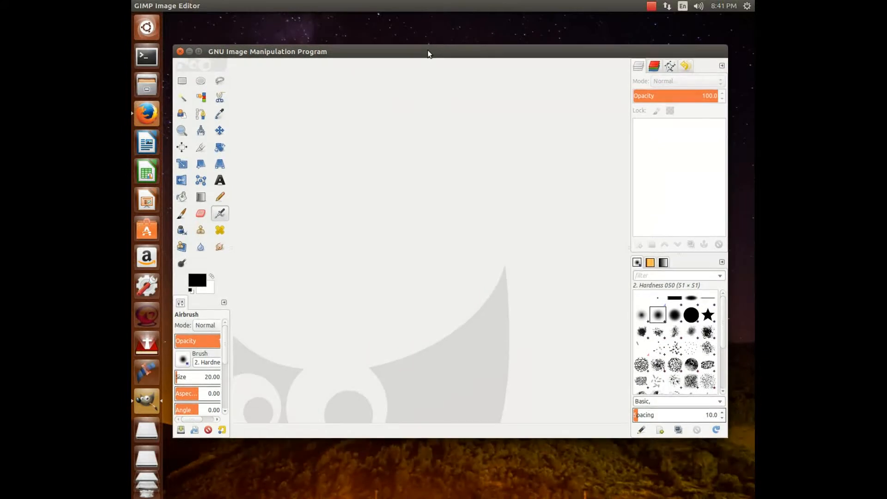
double_click(429, 52)
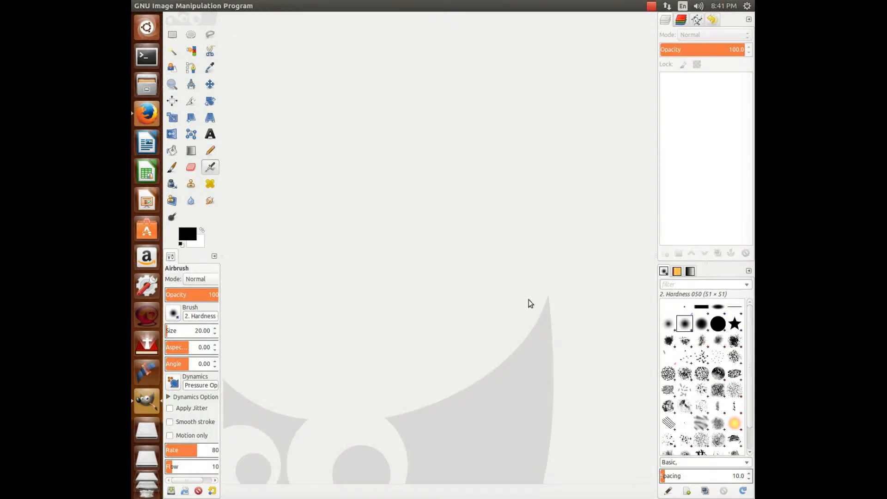
Widen the toolbox dock and the layers and brushes dock so their full options and tab names show
drag(221, 309, 294, 307)
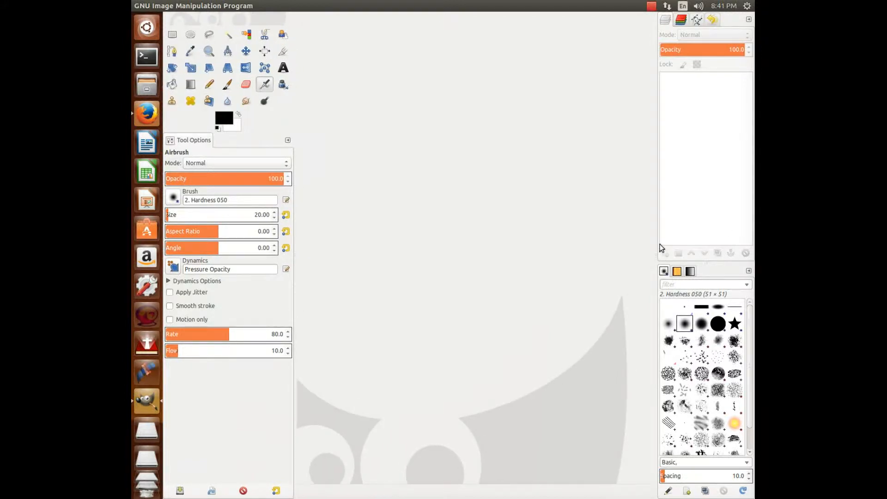
drag(652, 242, 604, 247)
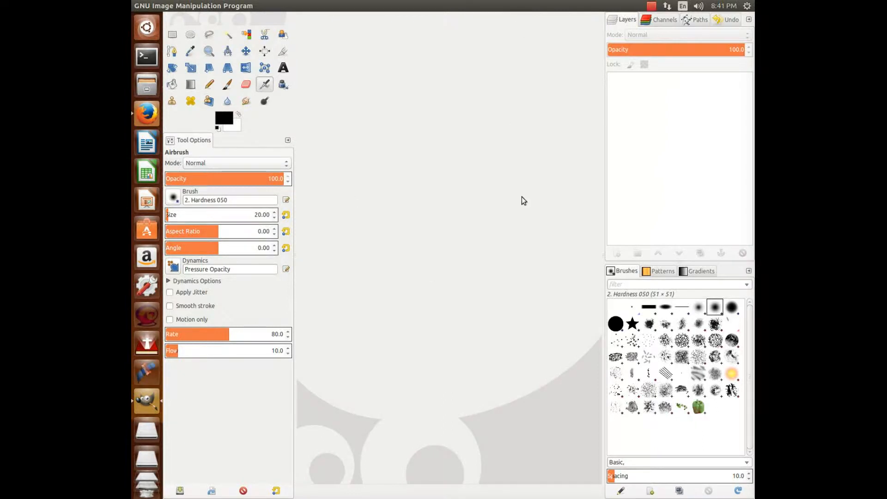
mouse_move(180, 6)
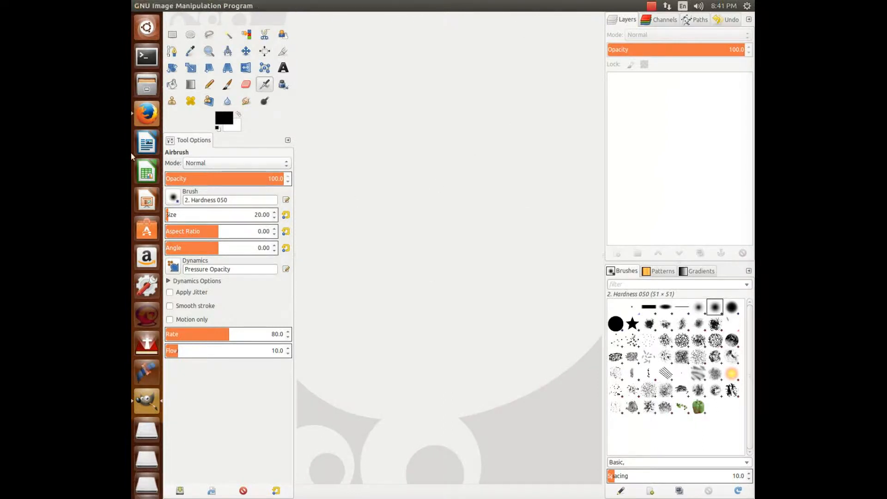
Switch to Firefox, search for Kangaroo in a new tab, and show the image results
click(147, 113)
click(383, 18)
click(362, 83)
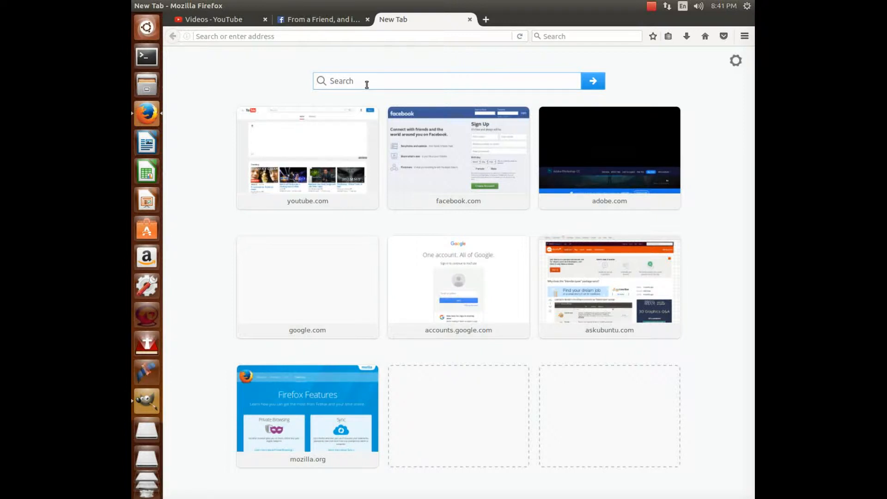
text(ngaroo)
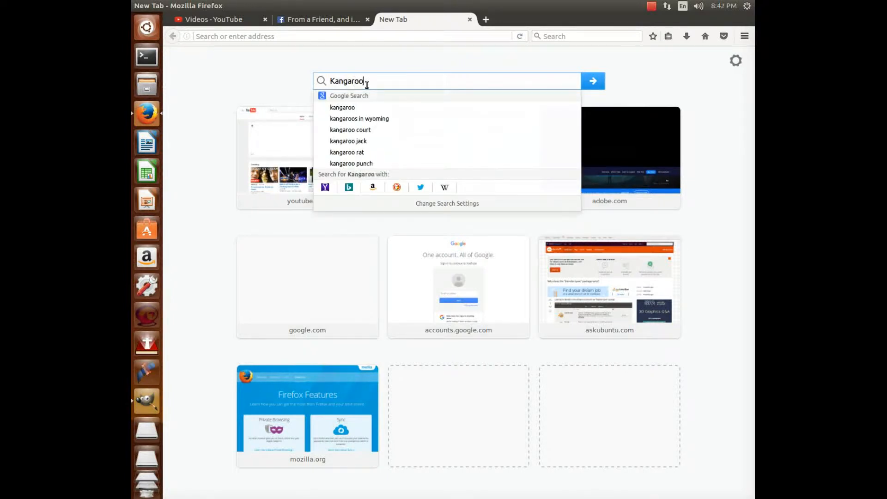
key(Return)
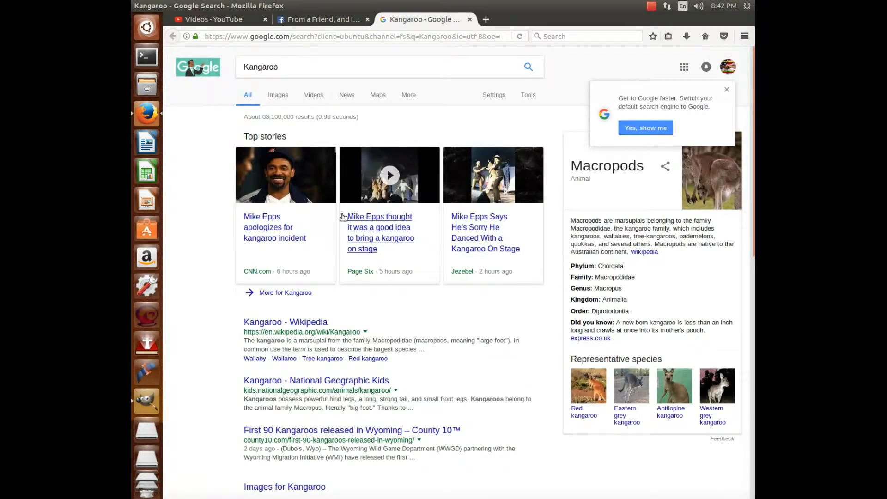
click(279, 96)
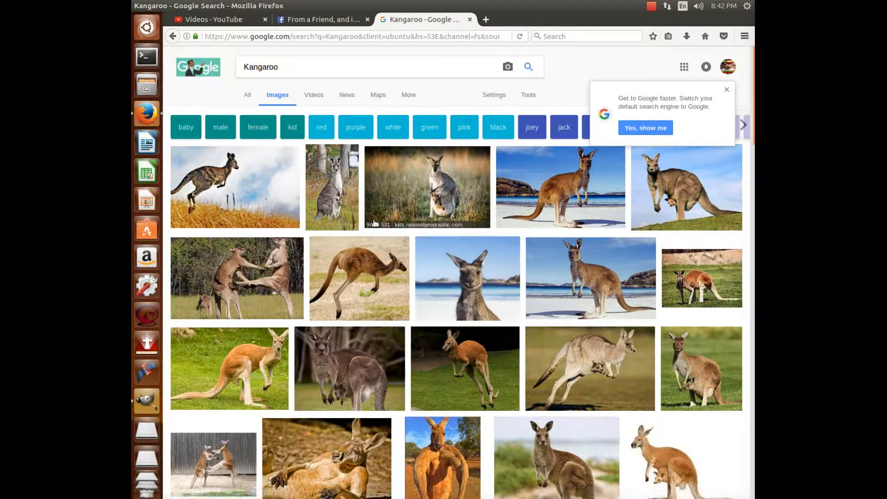
Browse the kangaroo image results for a suitable picture and return to the start of the page
scroll(395, 227, down, 3)
scroll(519, 252, down, 2)
scroll(525, 269, down, 1)
scroll(524, 268, down, 1)
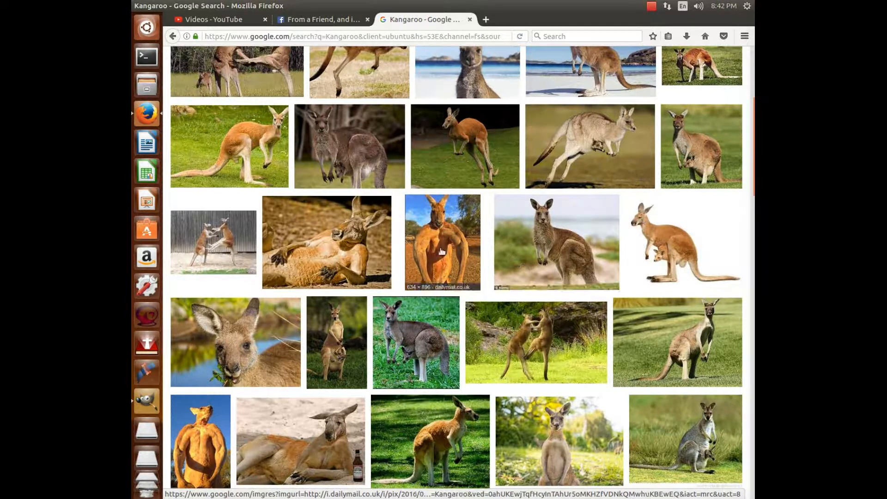
scroll(452, 238, down, 3)
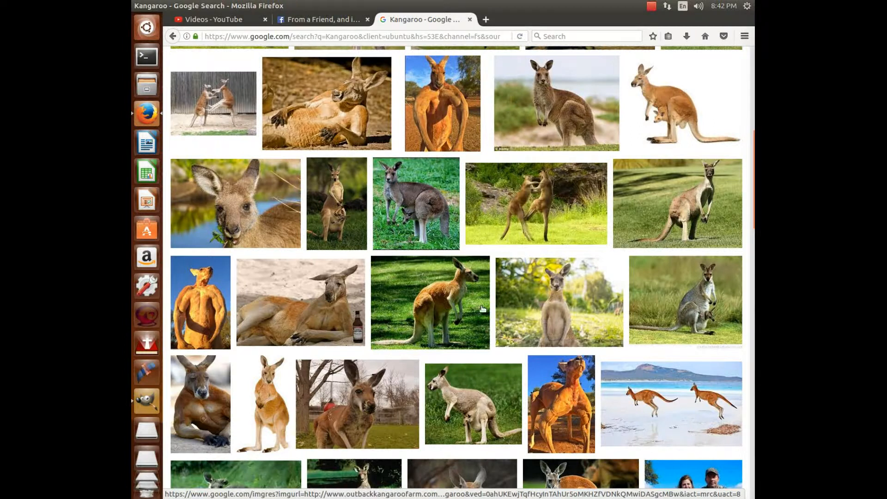
scroll(502, 294, down, 3)
scroll(496, 336, down, 2)
scroll(495, 336, down, 3)
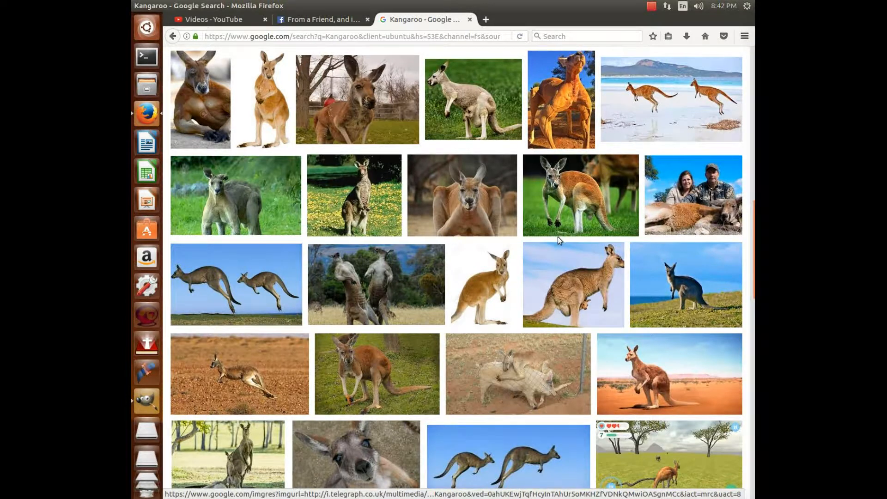
scroll(531, 255, down, 4)
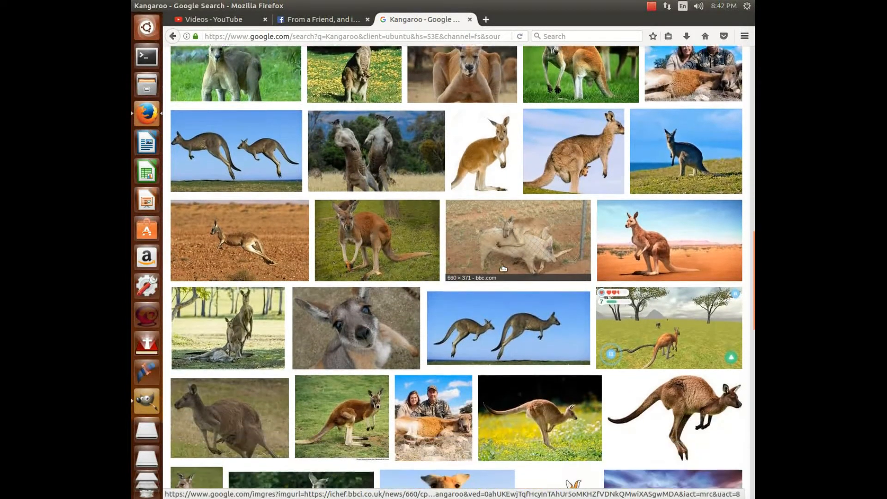
scroll(503, 268, down, 3)
scroll(490, 273, down, 3)
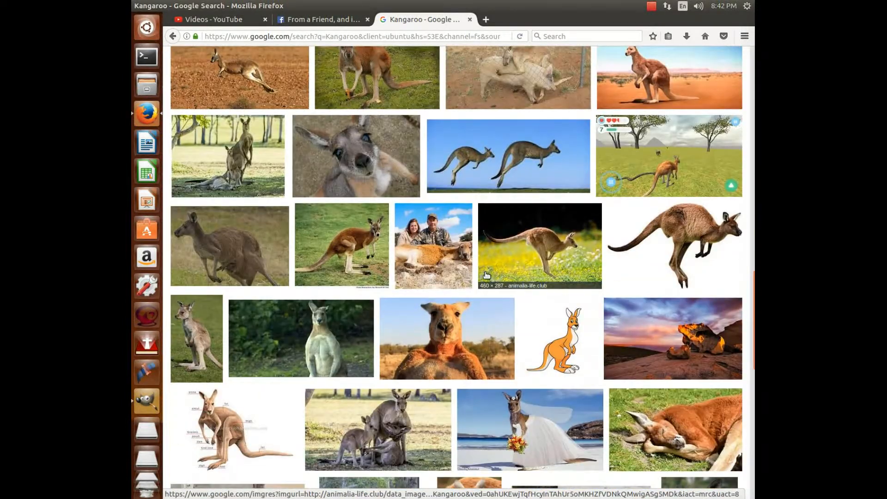
scroll(486, 275, down, 2)
scroll(485, 276, down, 2)
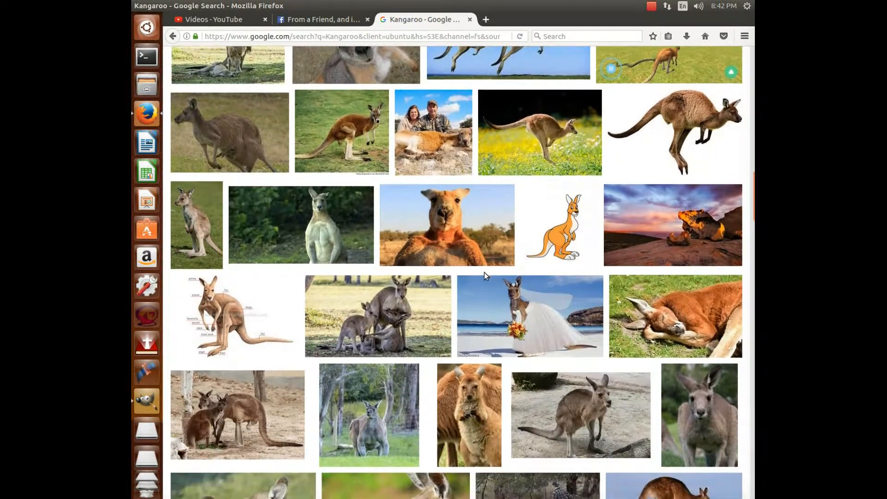
scroll(485, 276, down, 6)
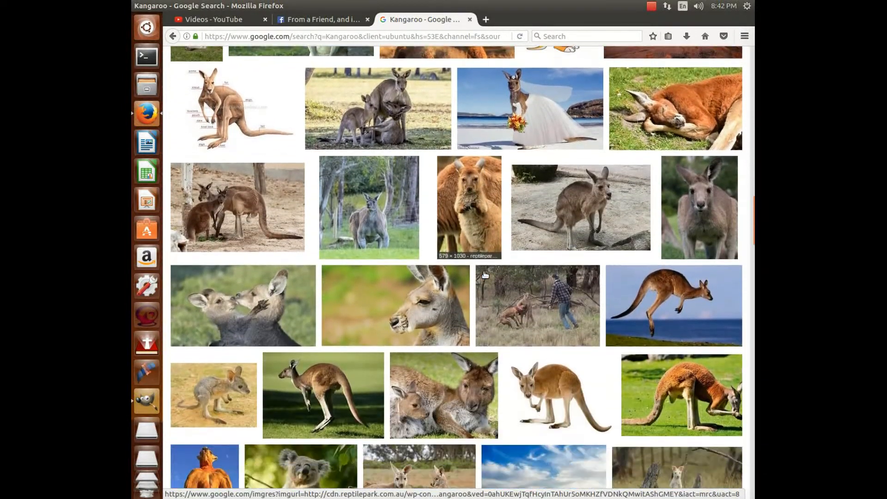
scroll(485, 275, down, 6)
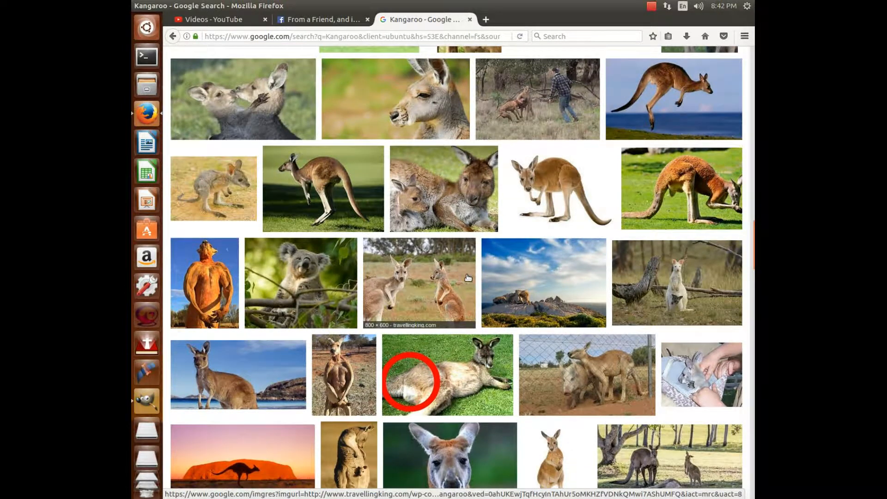
scroll(453, 269, down, 2)
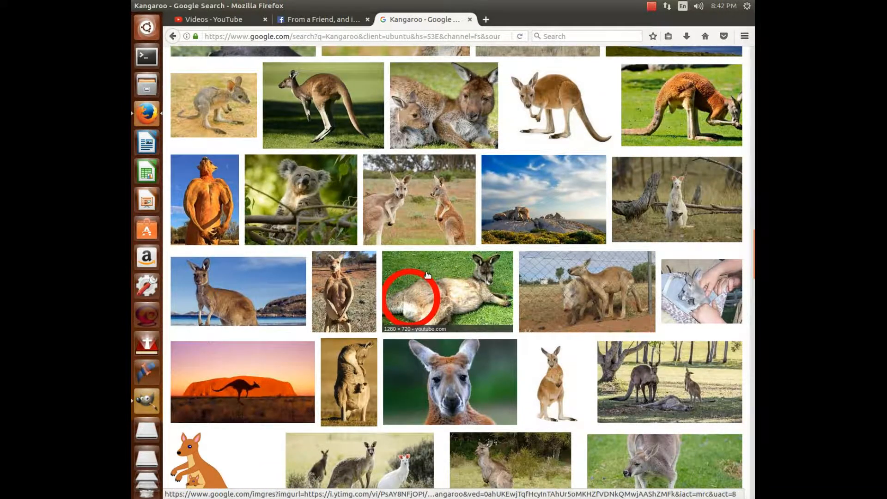
scroll(428, 275, down, 8)
scroll(428, 275, down, 7)
scroll(426, 280, down, 8)
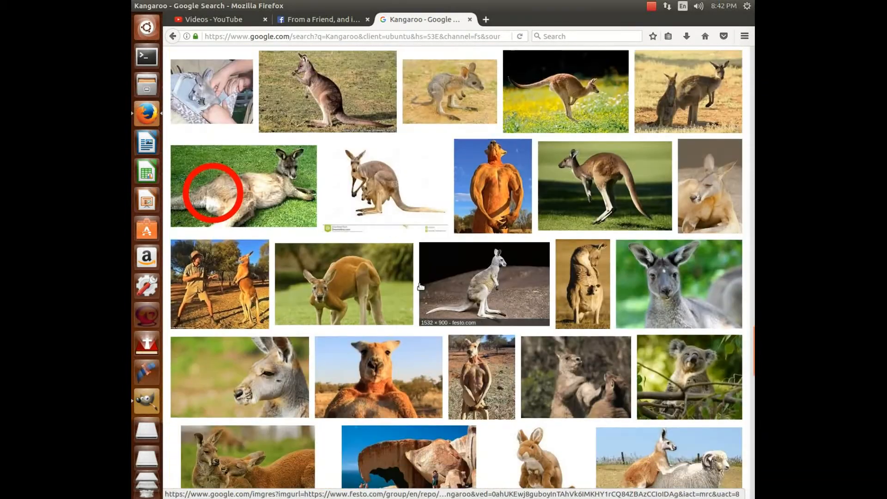
scroll(421, 286, down, 2)
scroll(420, 291, down, 6)
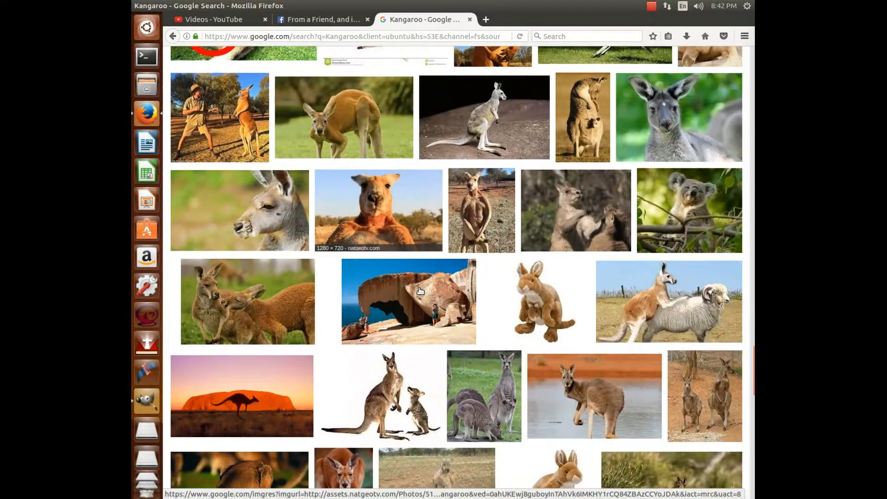
scroll(421, 290, down, 9)
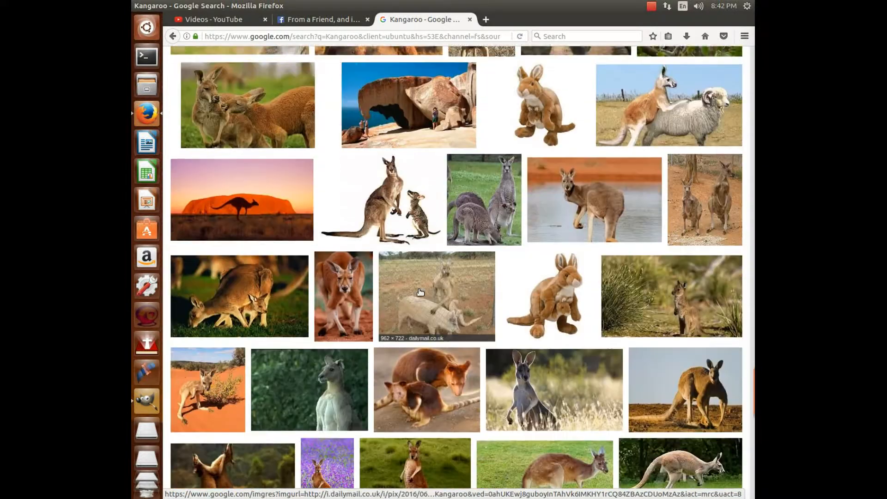
scroll(423, 291, down, 8)
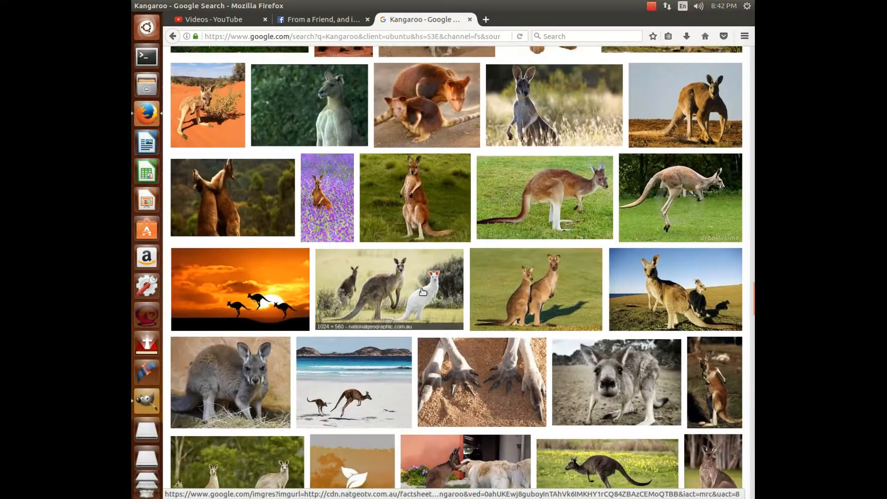
scroll(422, 292, down, 10)
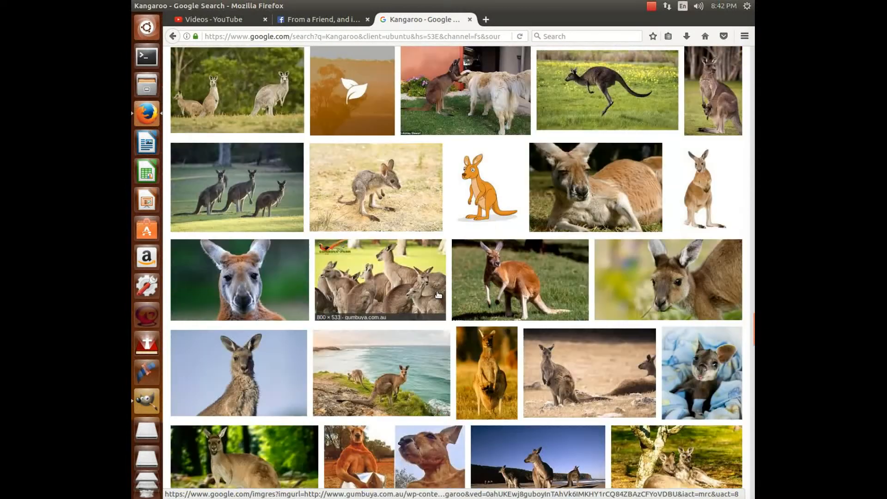
scroll(450, 304, down, 2)
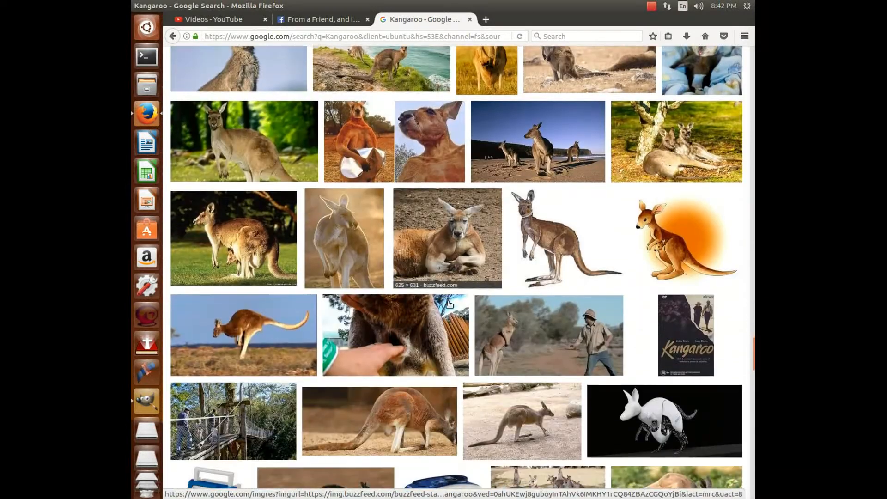
scroll(450, 304, down, 5)
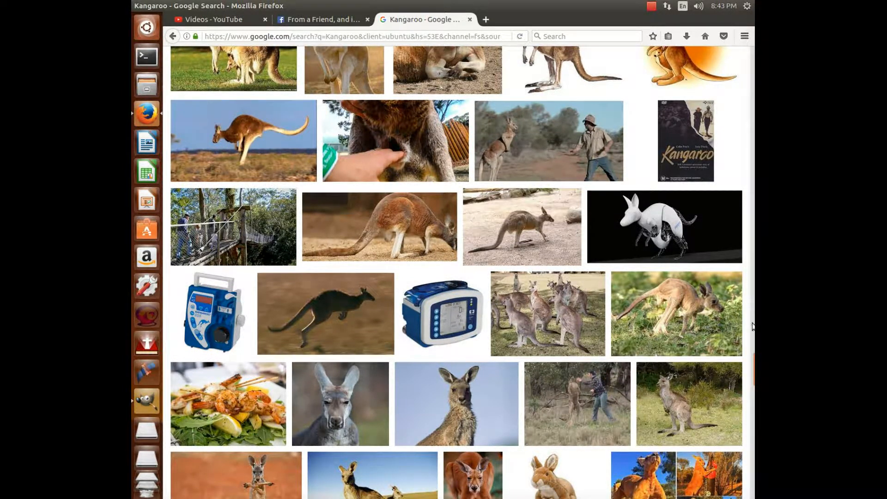
scroll(736, 323, up, 10)
scroll(734, 318, up, 20)
scroll(734, 319, up, 8)
scroll(723, 418, up, 20)
scroll(722, 418, up, 20)
scroll(700, 399, up, 15)
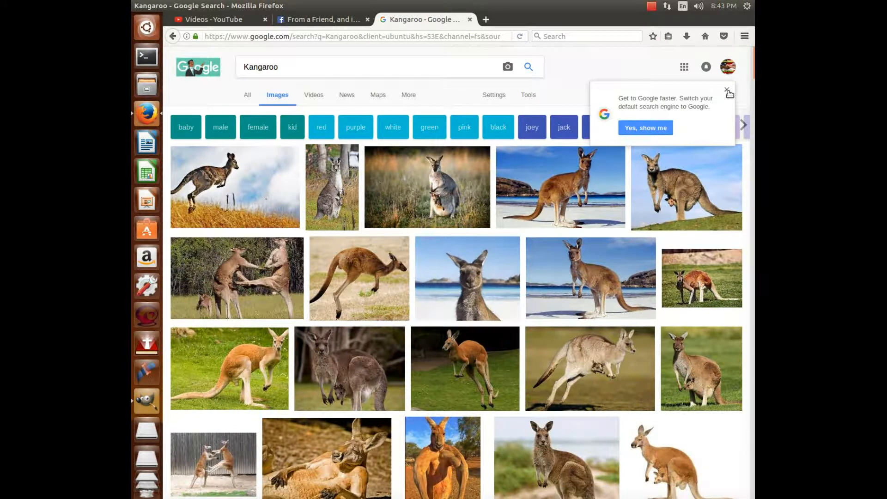
Dismiss the Google default search engine prompt covering the image results
click(729, 92)
scroll(749, 148, down, 3)
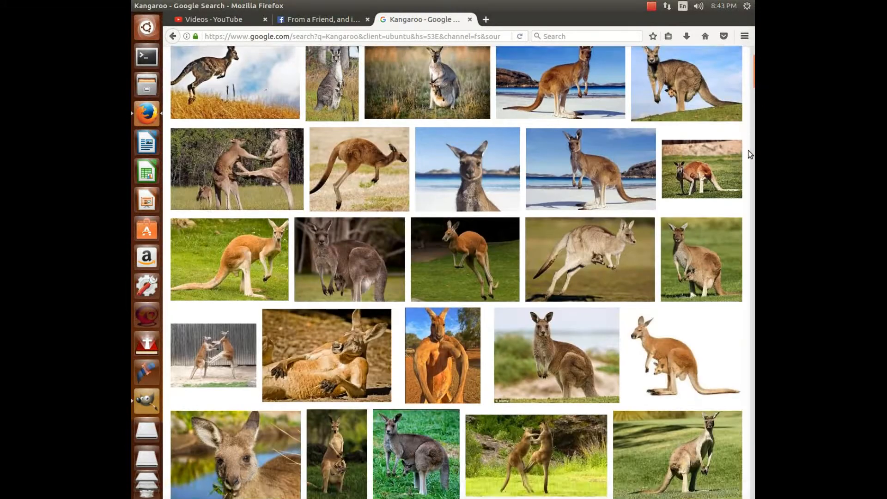
scroll(700, 155, up, 3)
scroll(700, 154, down, 1)
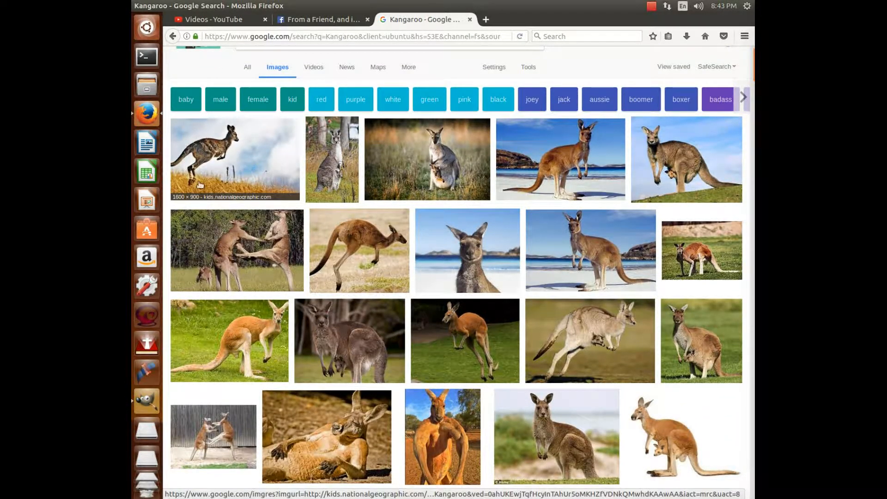
click(217, 162)
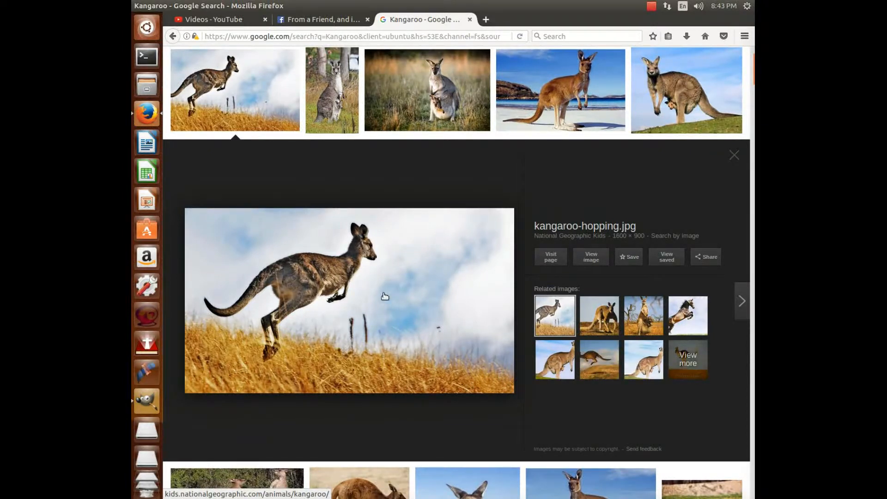
right_click(385, 296)
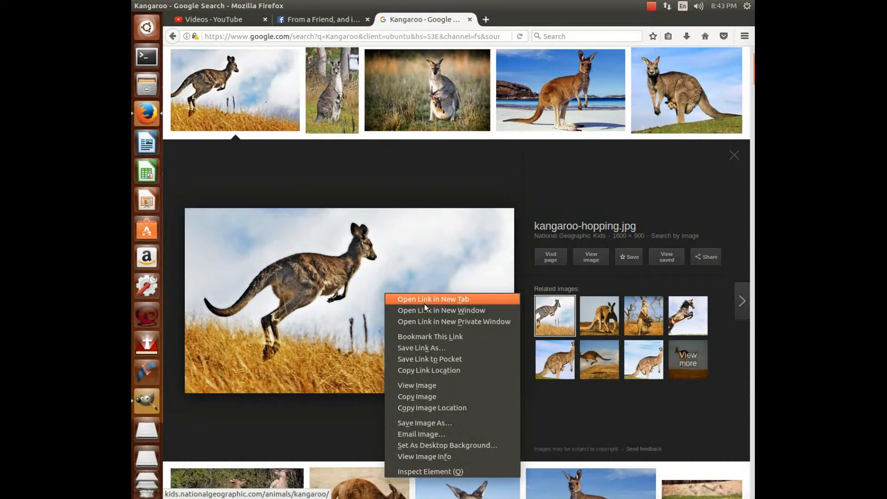
click(431, 423)
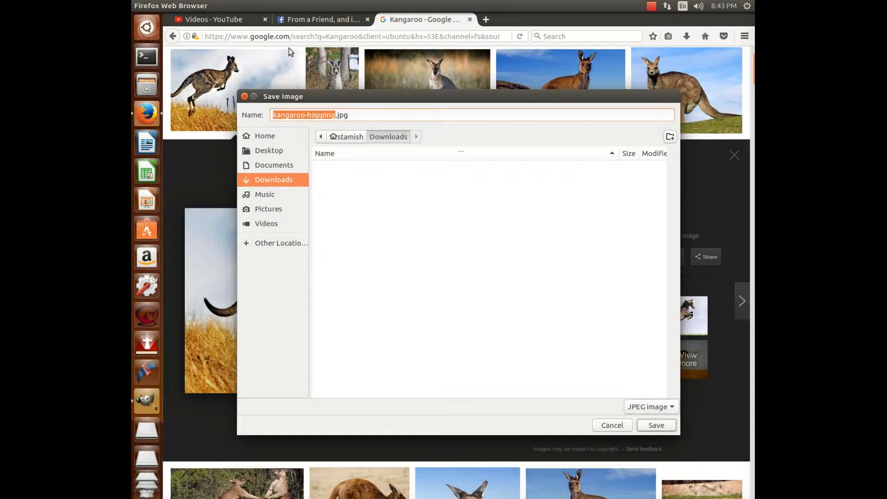
click(244, 96)
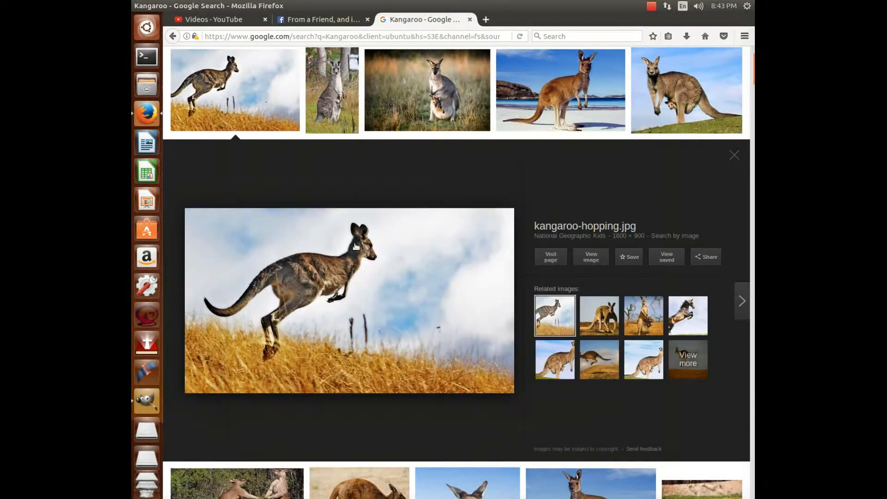
right_click(423, 245)
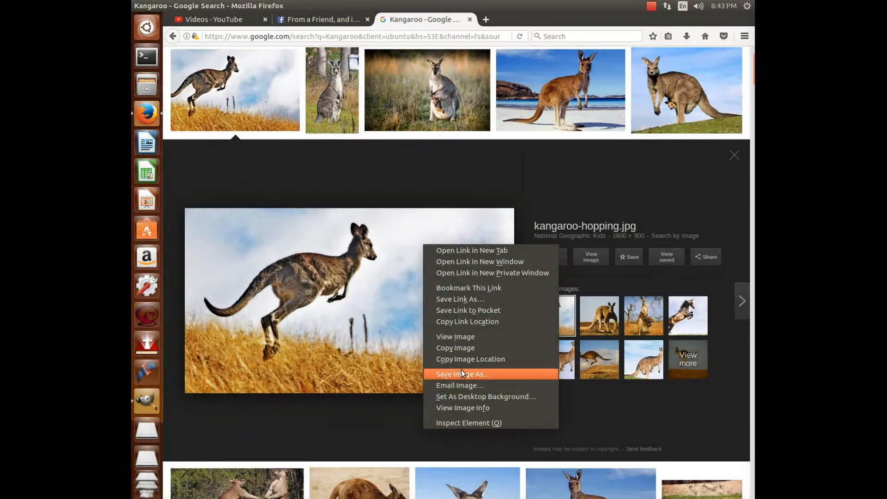
click(731, 156)
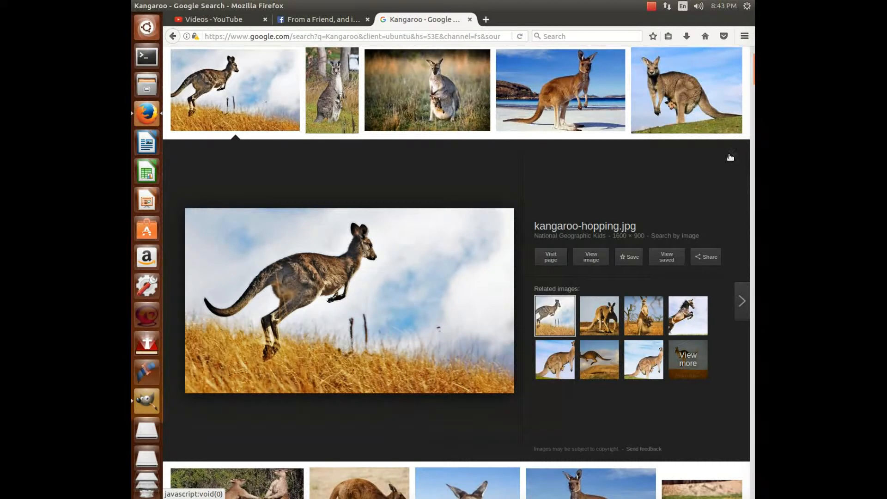
click(731, 155)
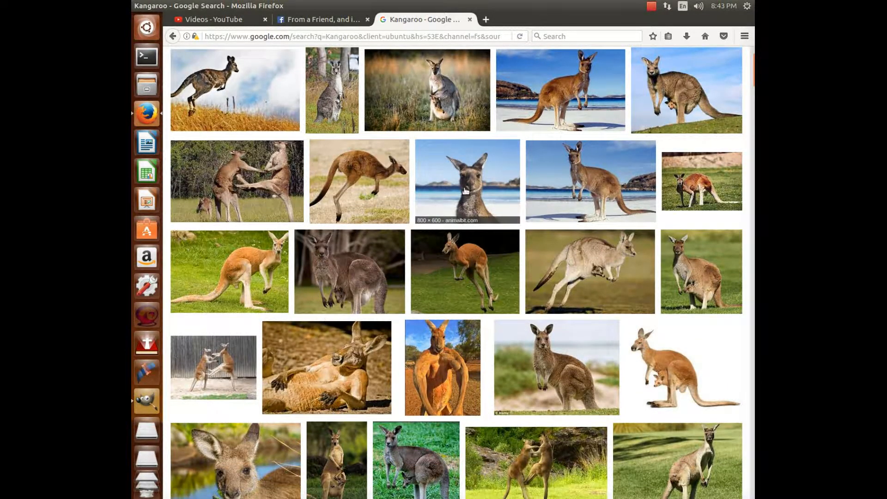
scroll(215, 199, up, 3)
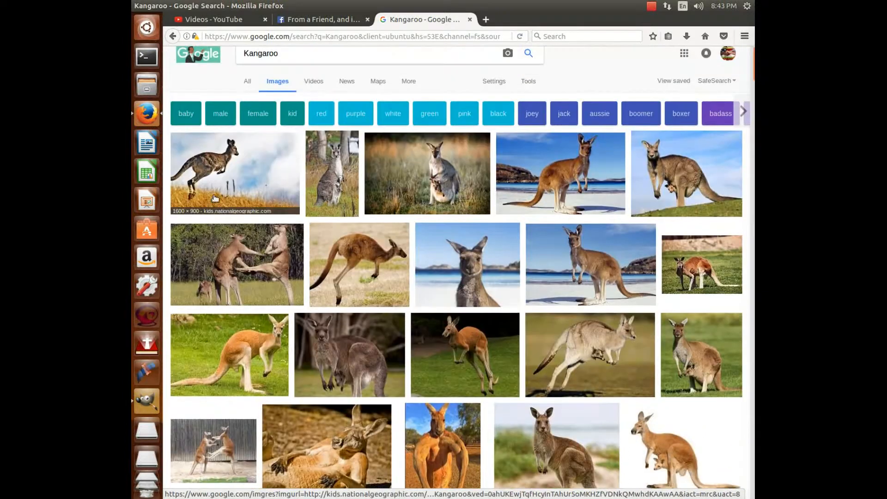
Open the hopping kangaroo result and save its image as kangaroo-hopping.jpg to the Desktop, closing the download notice
click(265, 167)
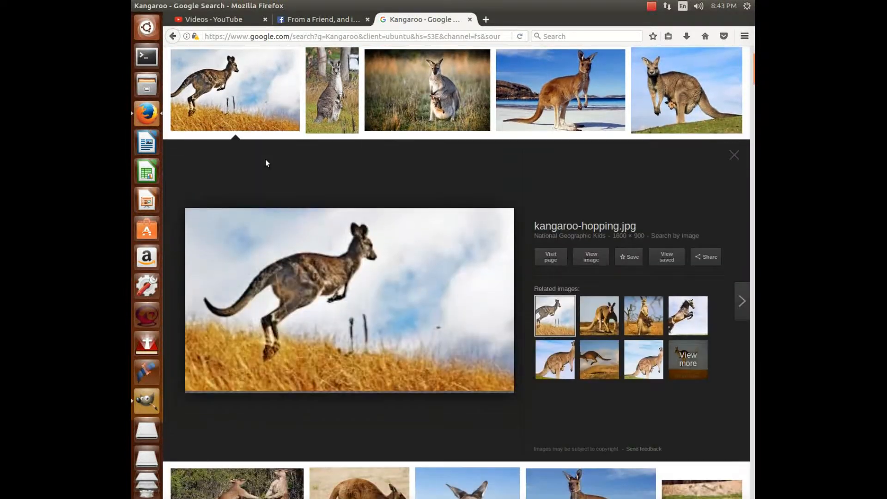
right_click(387, 274)
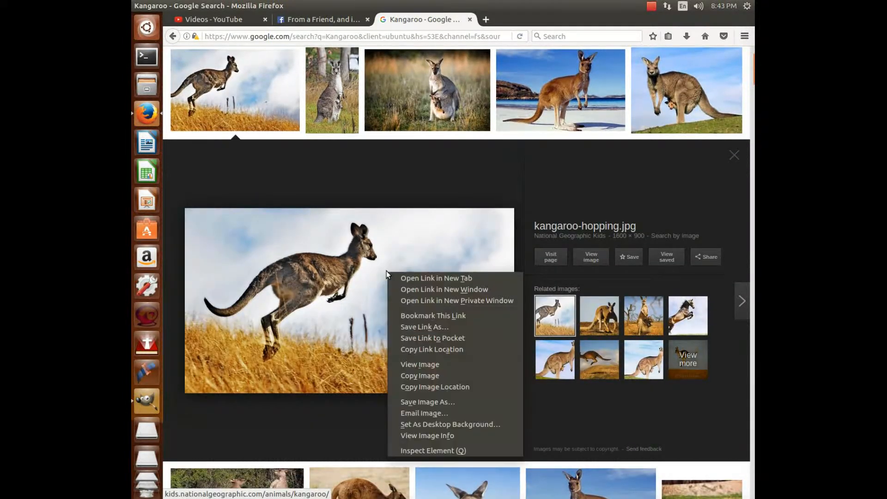
click(439, 402)
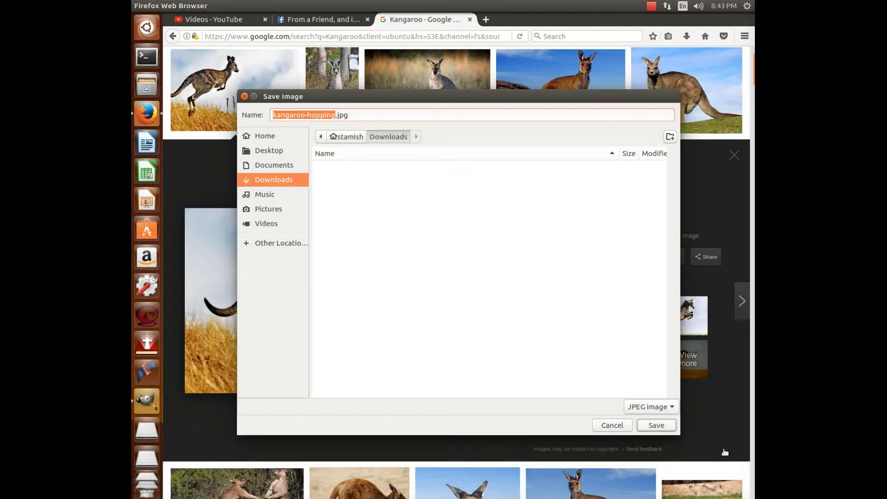
click(279, 153)
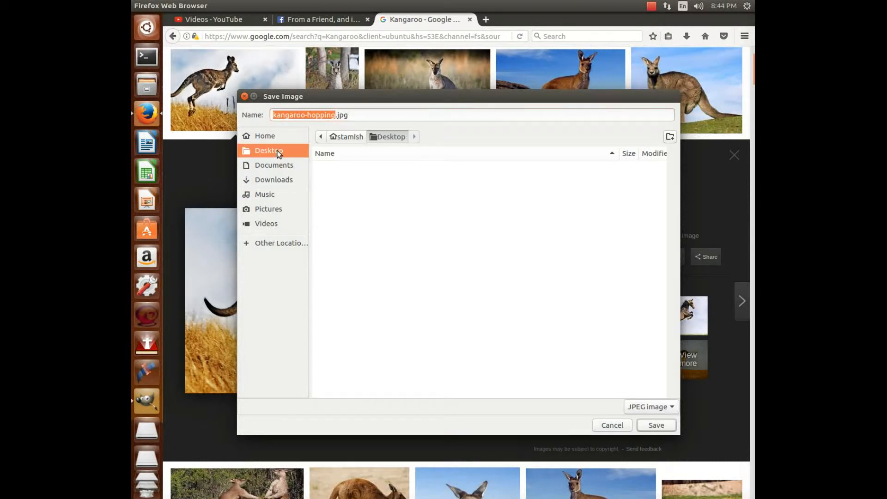
click(656, 426)
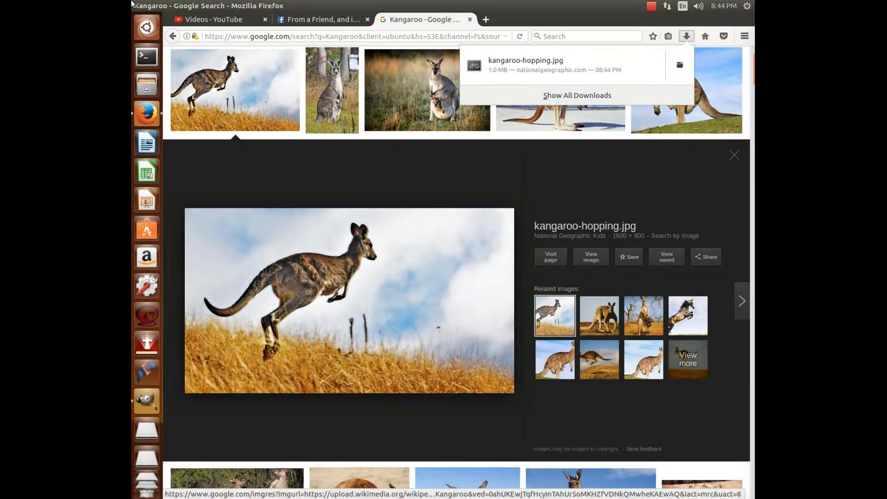
click(524, 8)
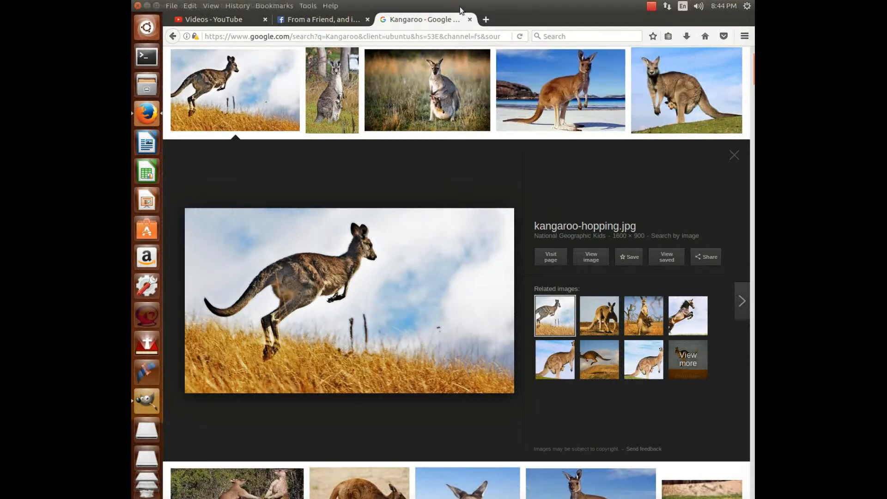
Minimize the Firefox and GIMP windows and open a new LibreOffice Writer document
click(147, 6)
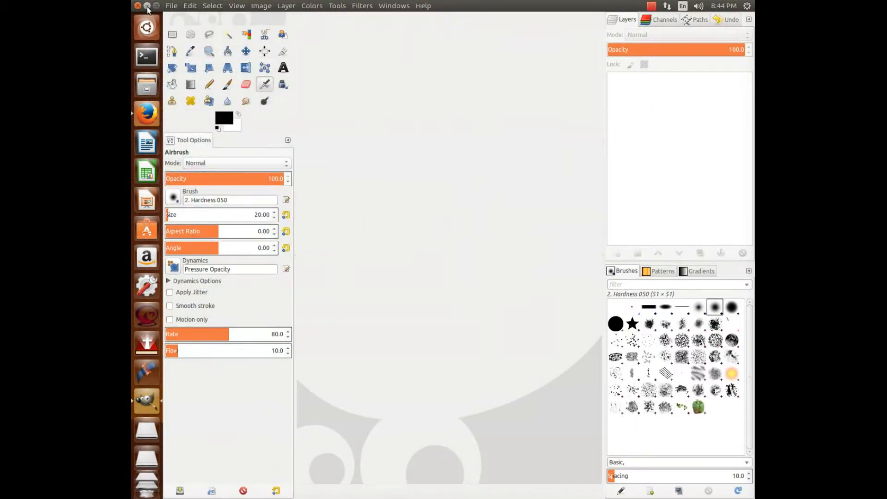
click(147, 6)
click(139, 141)
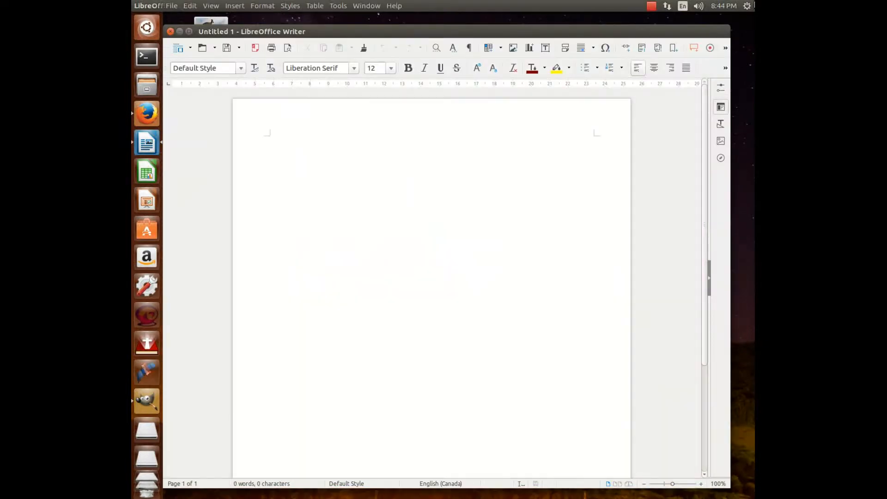
Add blank lines down most of the first page and place the cursor back on the first line
key(Return)
key(Return)
key(Return)
key(Return)
key(Return)
key(Return)
key(Return)
key(Return)
key(Return)
key(Return)
key(Return)
key(Return)
key(Return)
key(Return)
key(Return)
key(Return)
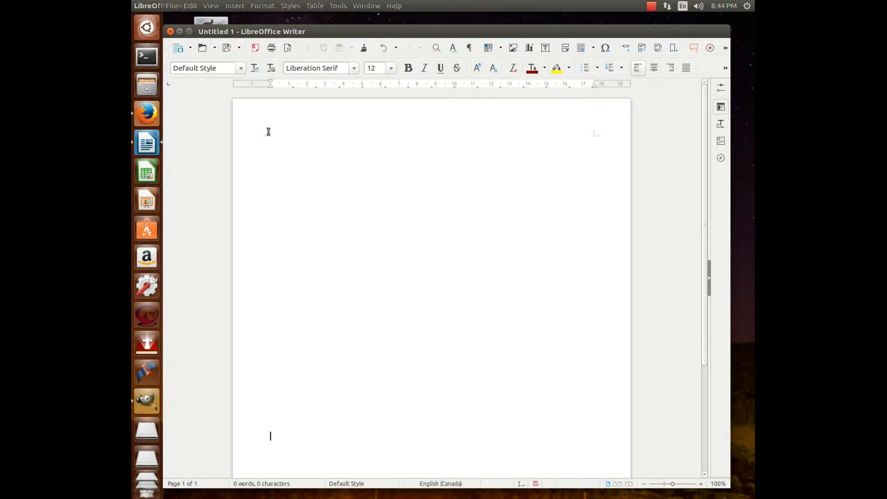
click(147, 147)
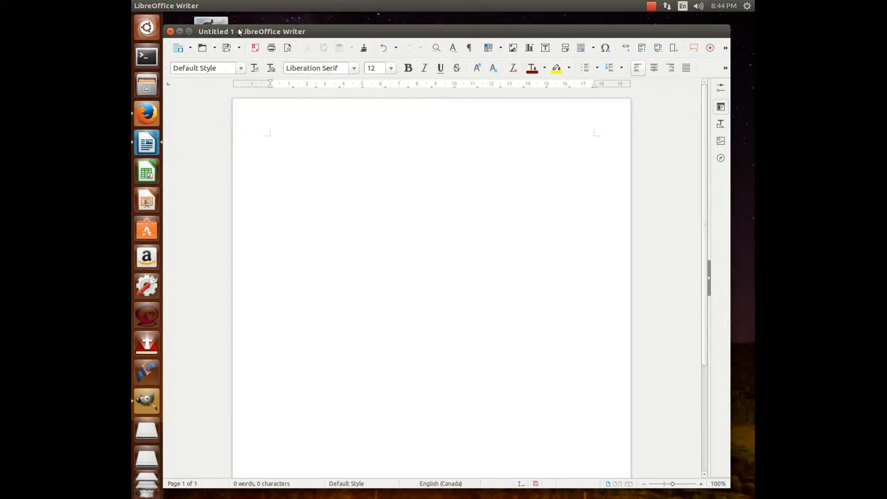
Maximize the Writer window, expand the properties sidebar, and narrow it so the whole page width shows
double_click(341, 30)
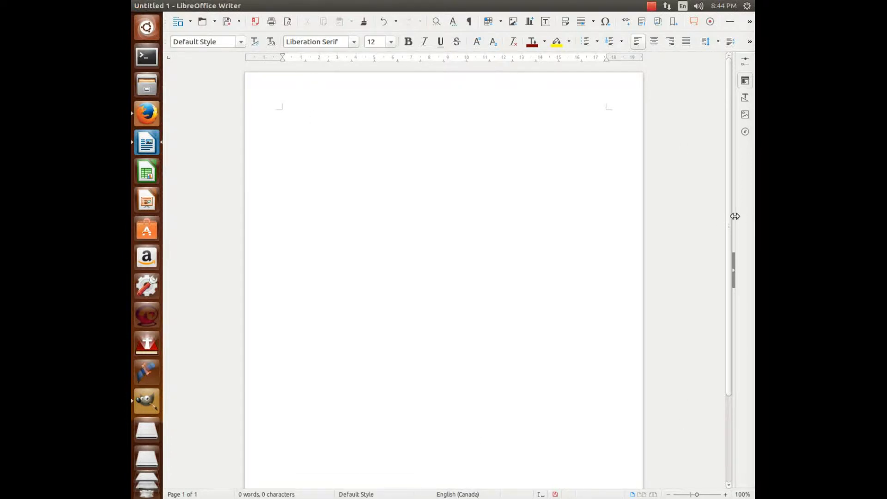
drag(730, 217, 684, 217)
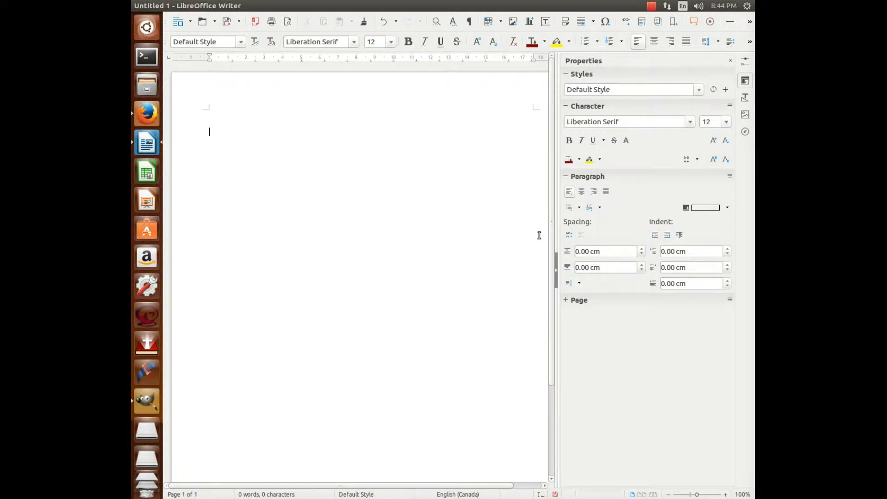
drag(557, 232, 589, 234)
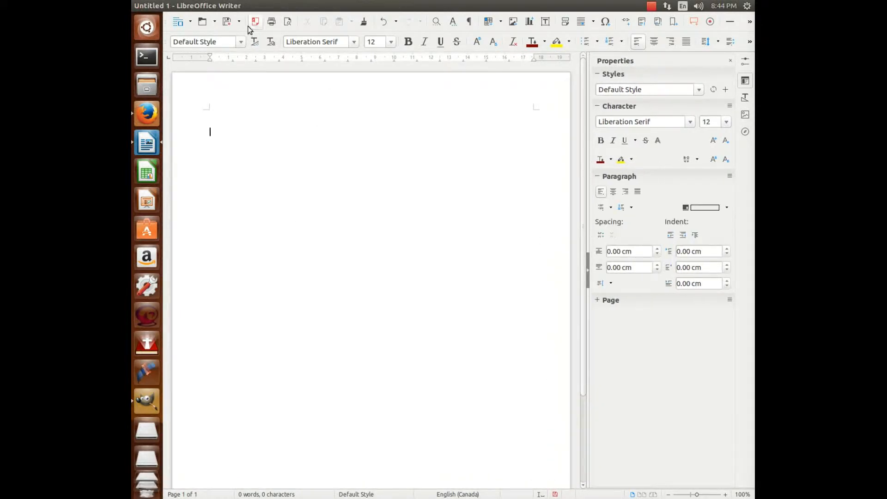
Show the Drawing toolbar and check that it is enabled in the list of toolbars
click(210, 6)
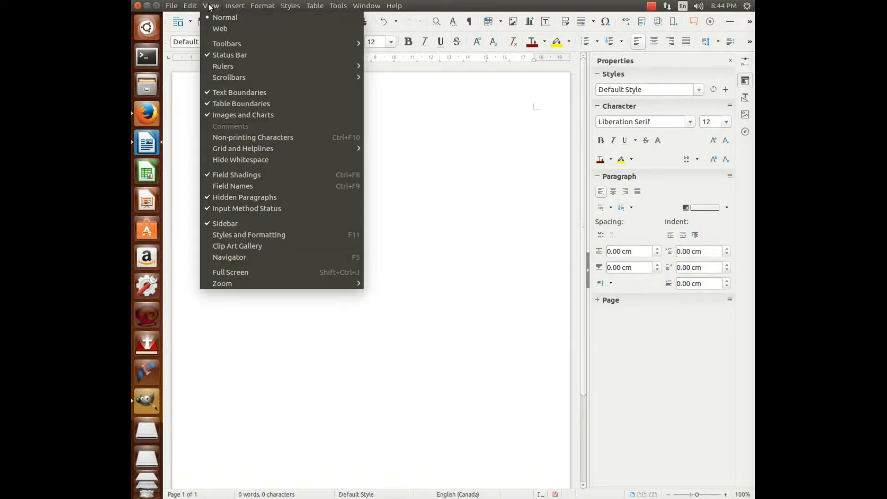
mouse_move(274, 151)
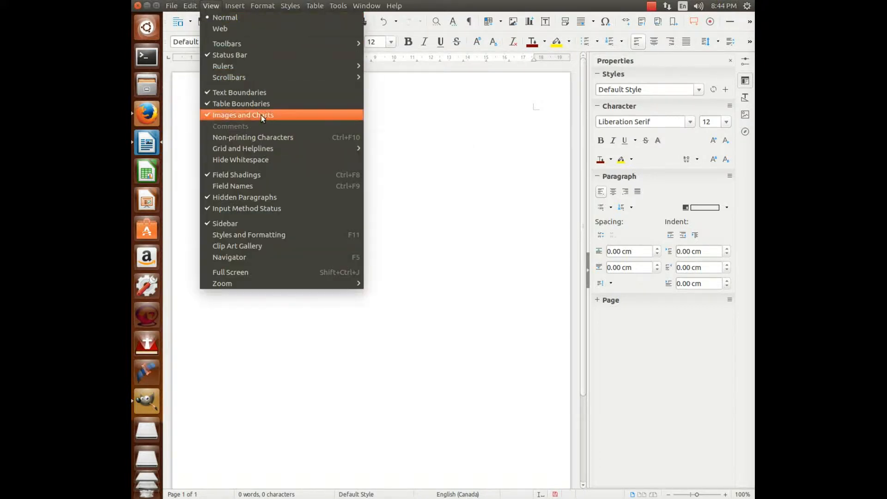
mouse_move(350, 45)
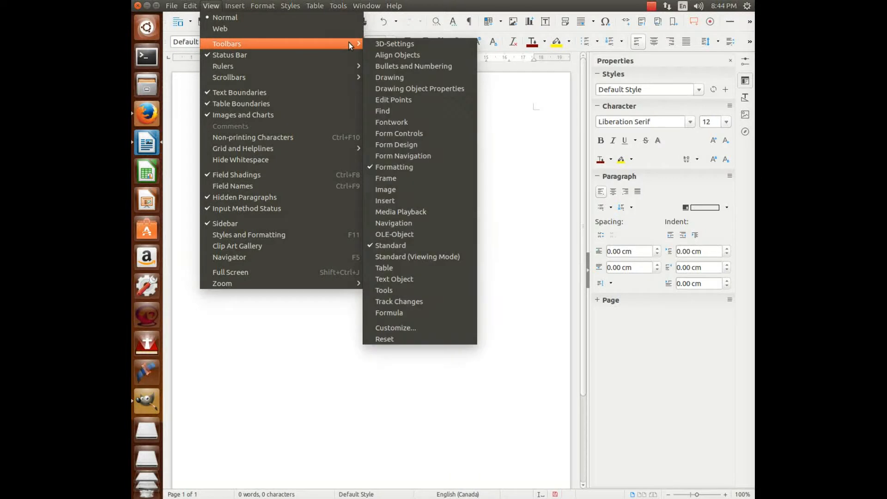
click(392, 77)
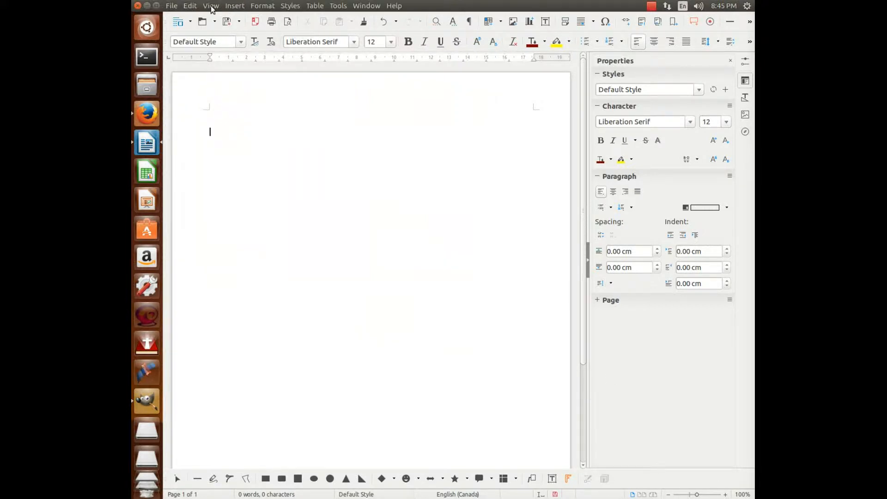
click(212, 5)
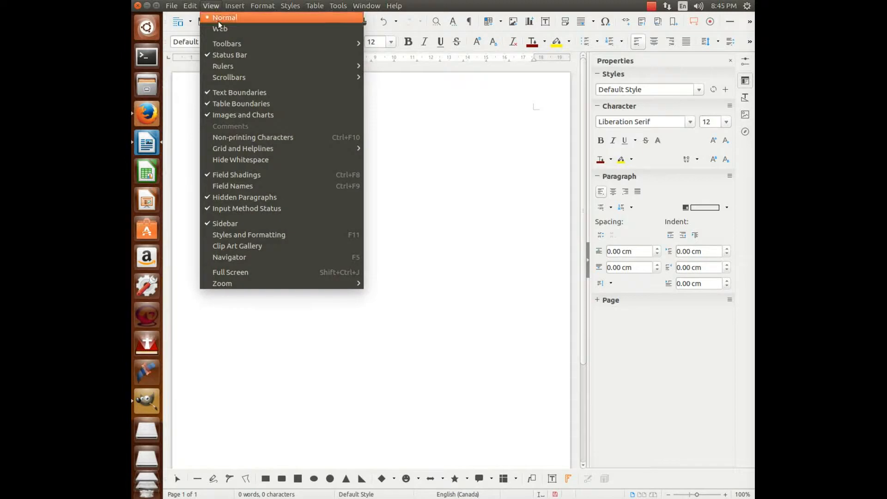
mouse_move(234, 44)
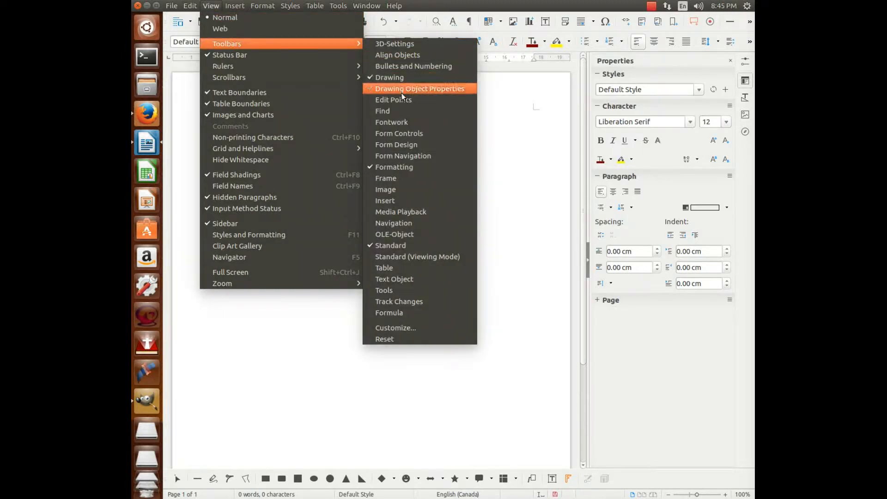
click(362, 439)
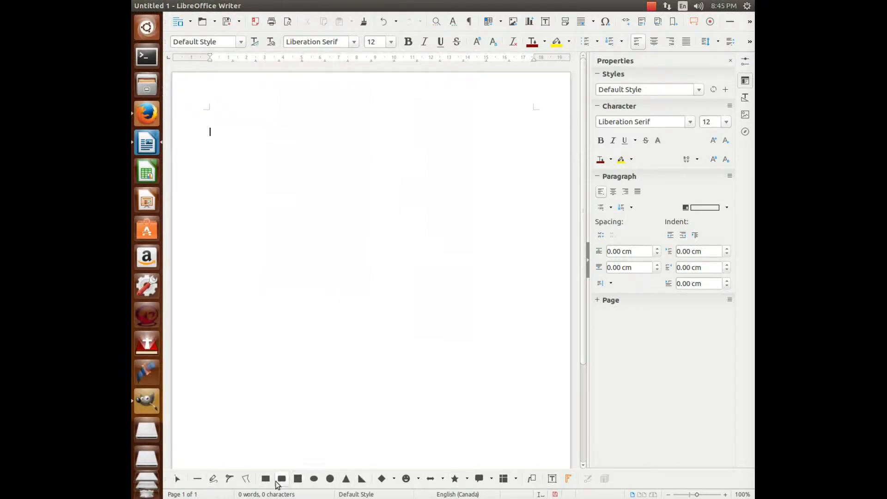
Draw a filled rectangle about 14 cm wide across the upper half of the page, then deselect it
click(267, 480)
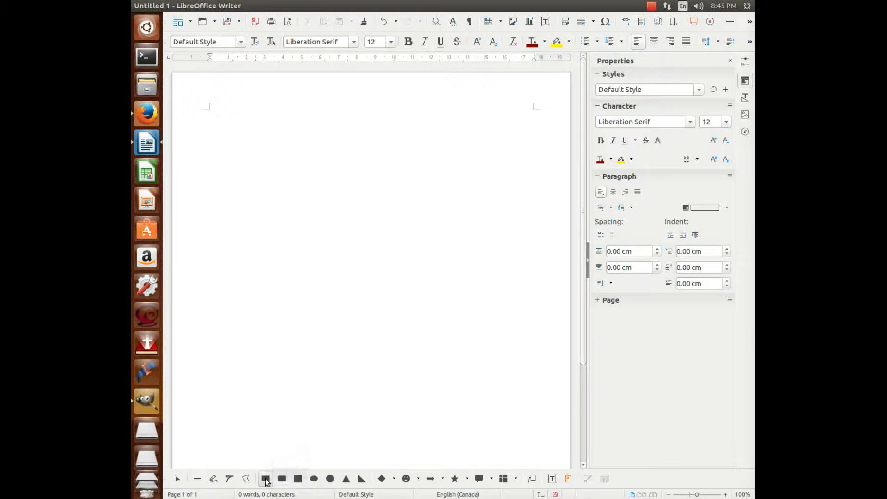
mouse_move(227, 168)
mouse_down()
mouse_move(232, 215)
mouse_move(406, 305)
mouse_move(463, 323)
mouse_move(485, 347)
mouse_up()
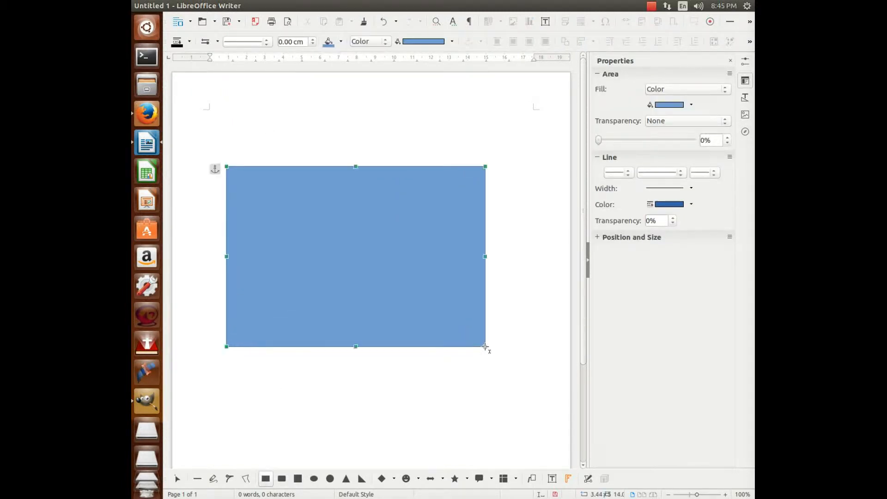
click(326, 385)
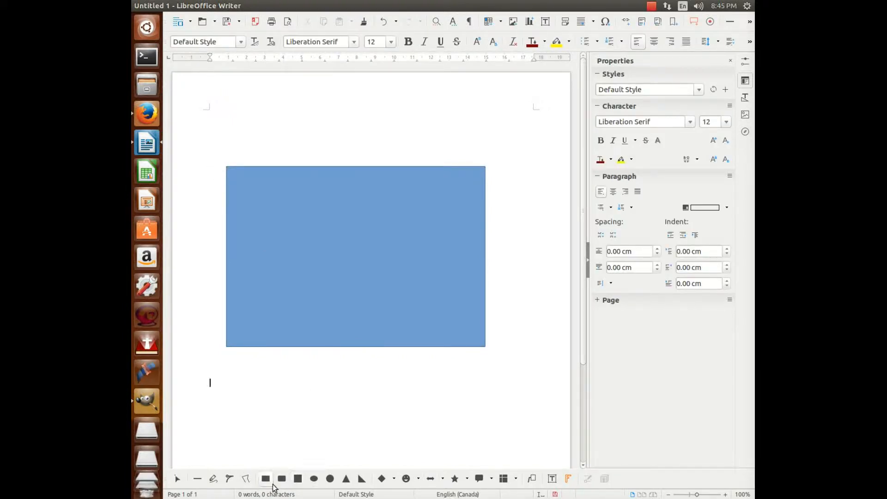
Draw a small rectangle above the large blue one and delete it again
click(272, 482)
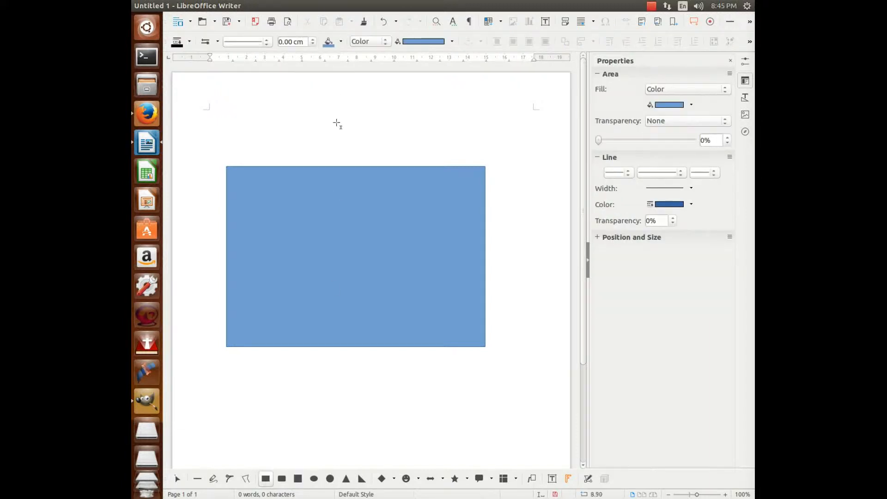
drag(261, 129, 317, 153)
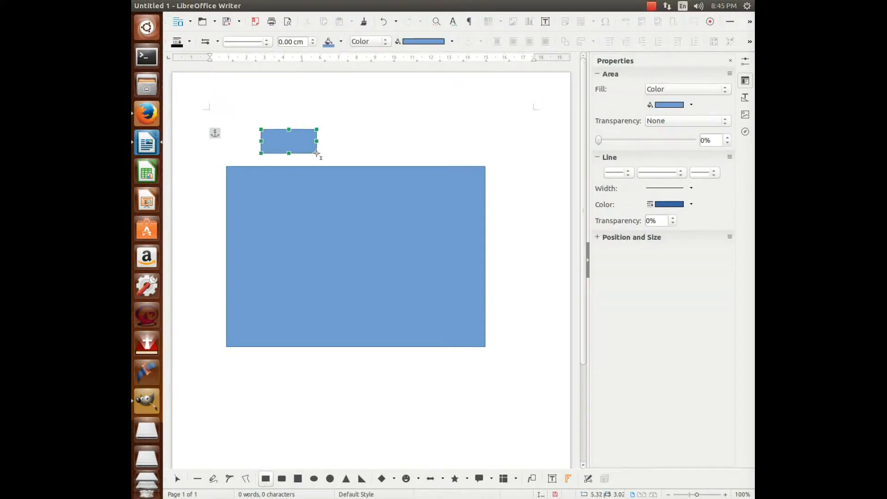
click(355, 140)
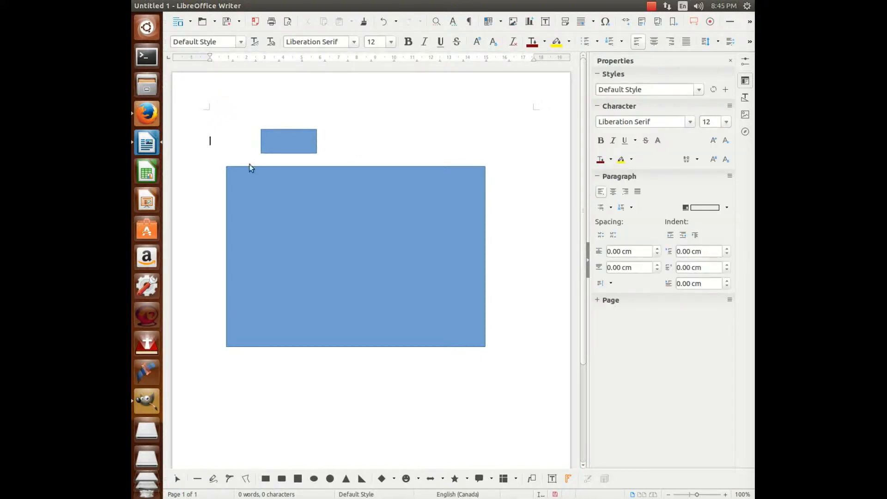
click(274, 143)
key(Delete)
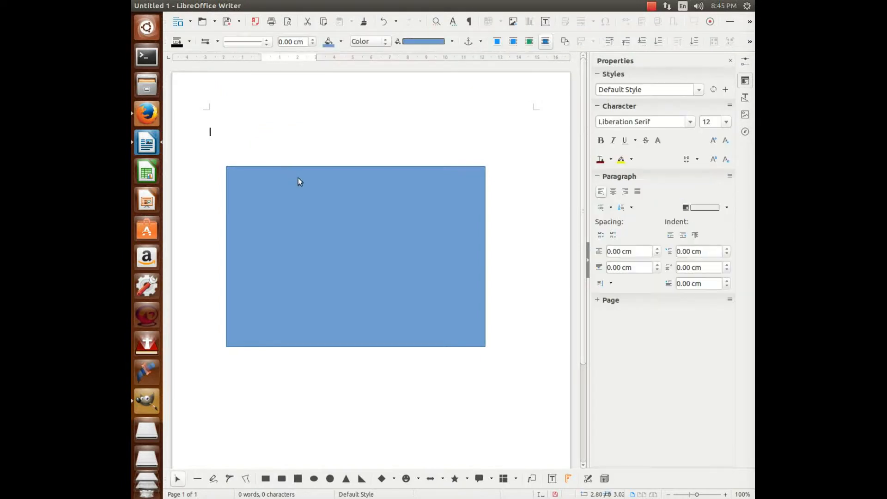
Insert kangaroo-hopping.jpg from the Desktop folder into the document and close the file manager
click(153, 85)
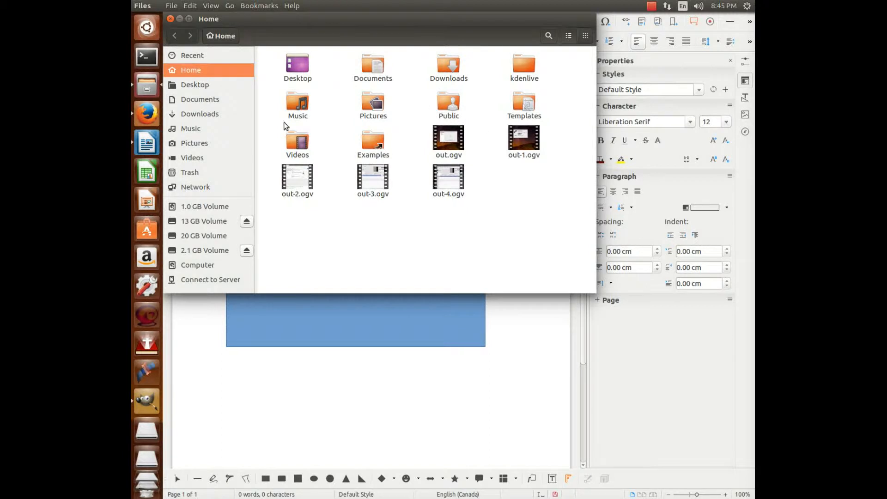
click(189, 83)
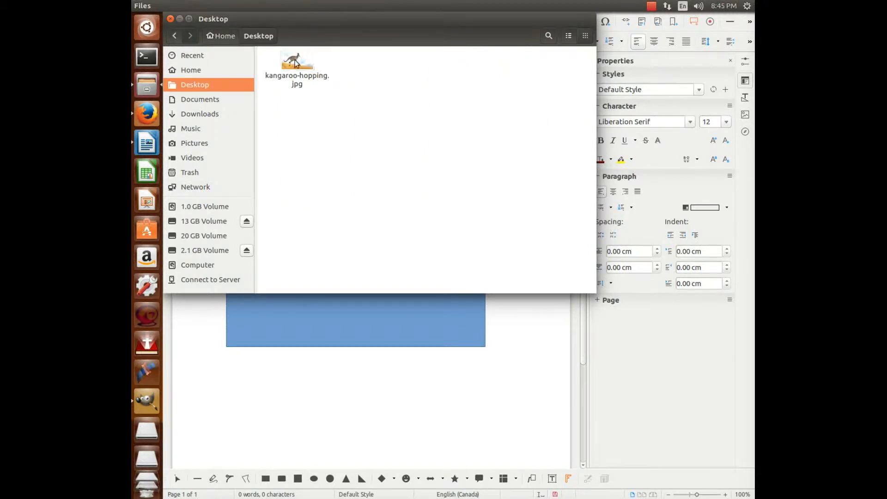
click(296, 57)
drag(292, 59, 327, 383)
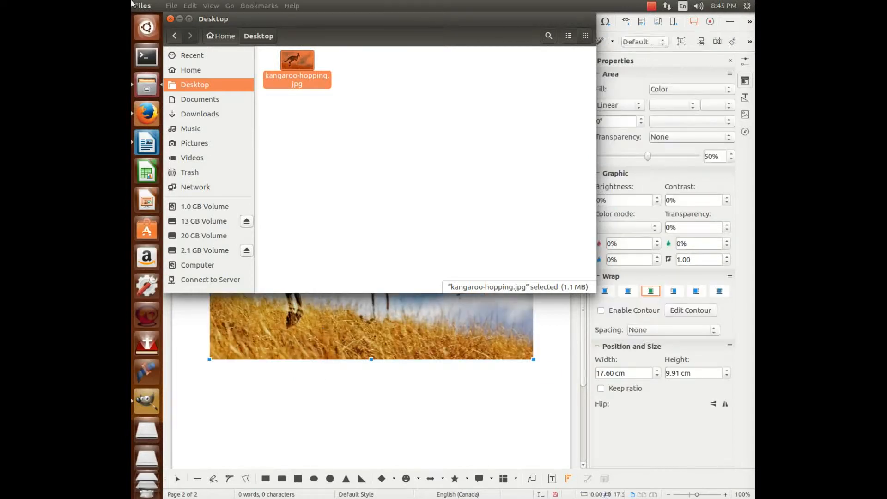
click(170, 20)
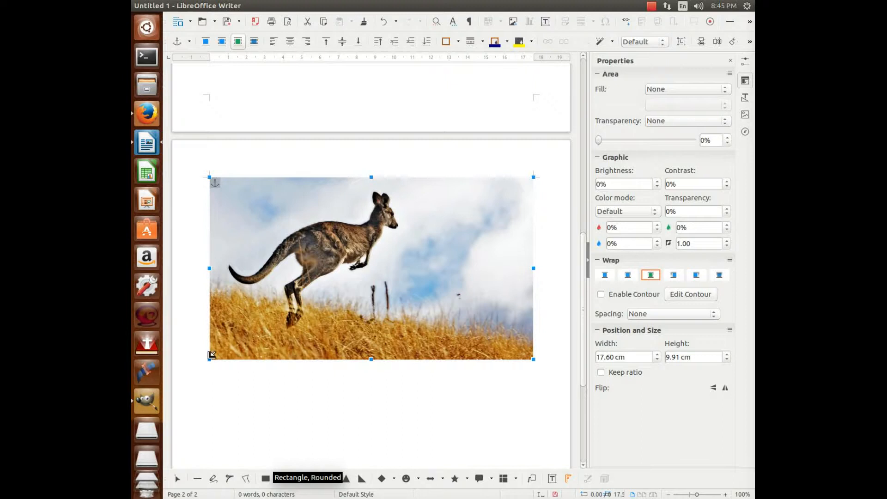
Shrink the kangaroo picture to about 13.6 × 7.7 cm and position it over the blue rectangle on the first page
drag(213, 356, 284, 337)
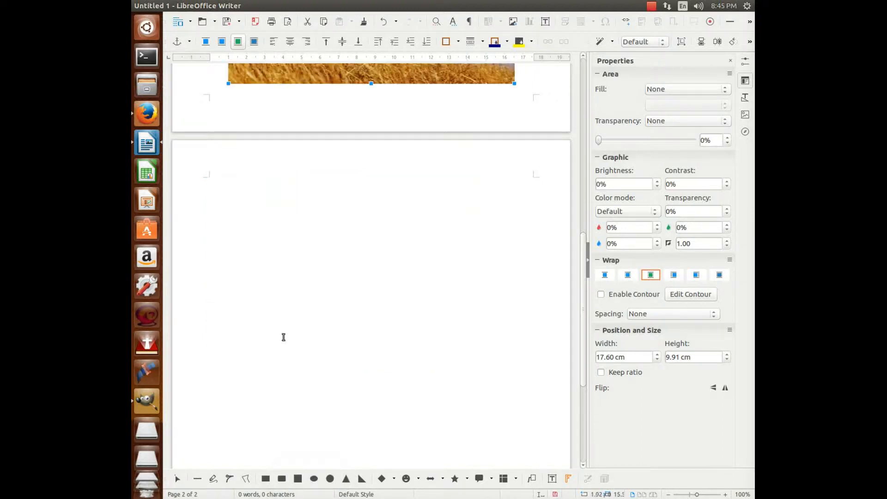
scroll(400, 362, up, 8)
scroll(455, 336, up, 5)
drag(383, 384, 384, 177)
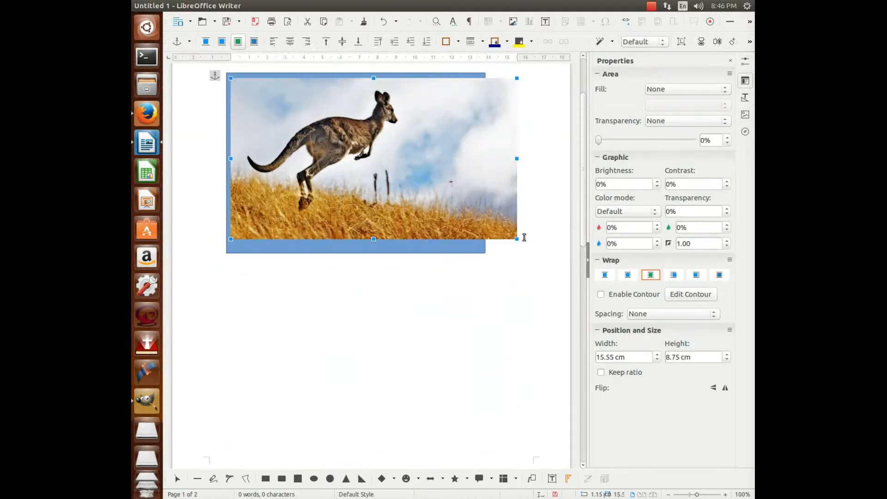
drag(514, 237, 477, 213)
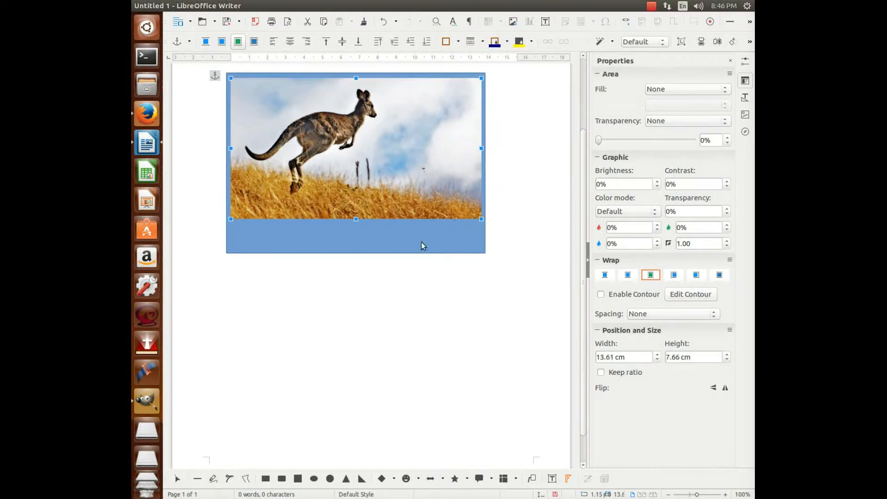
Move the kangaroo picture down to the lower edge of the blue rectangle and deselect it
click(398, 240)
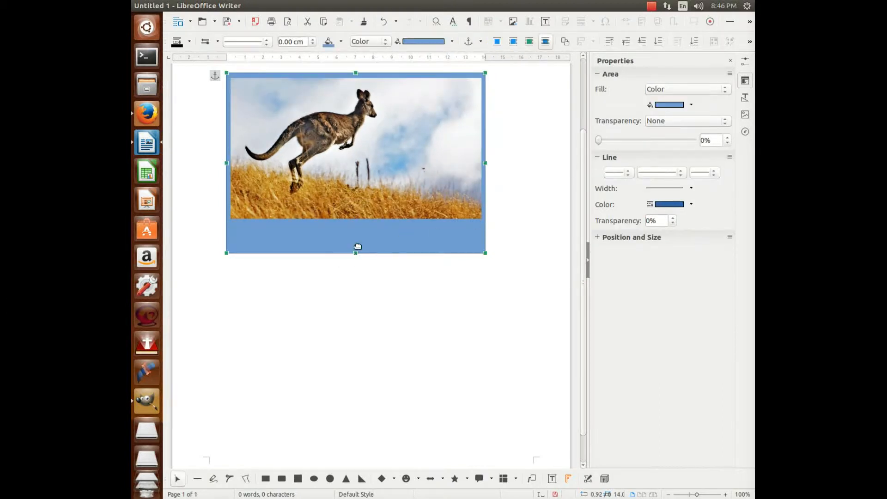
click(377, 178)
drag(351, 123, 353, 154)
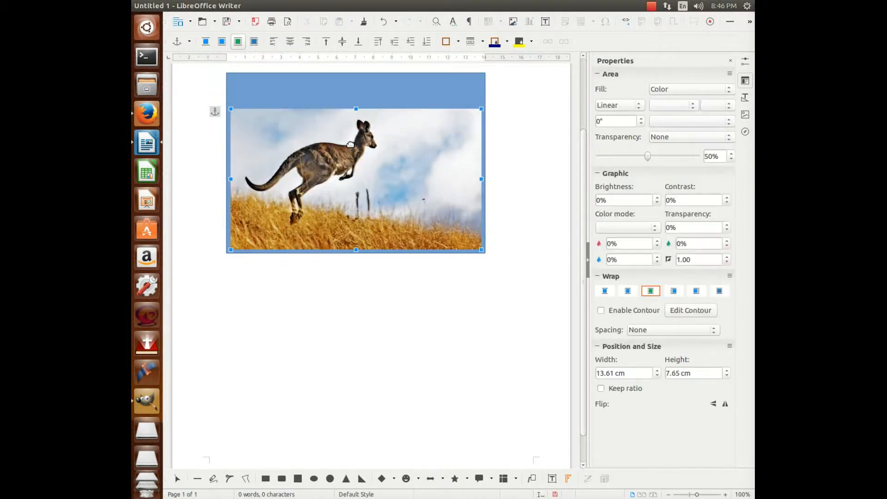
click(375, 297)
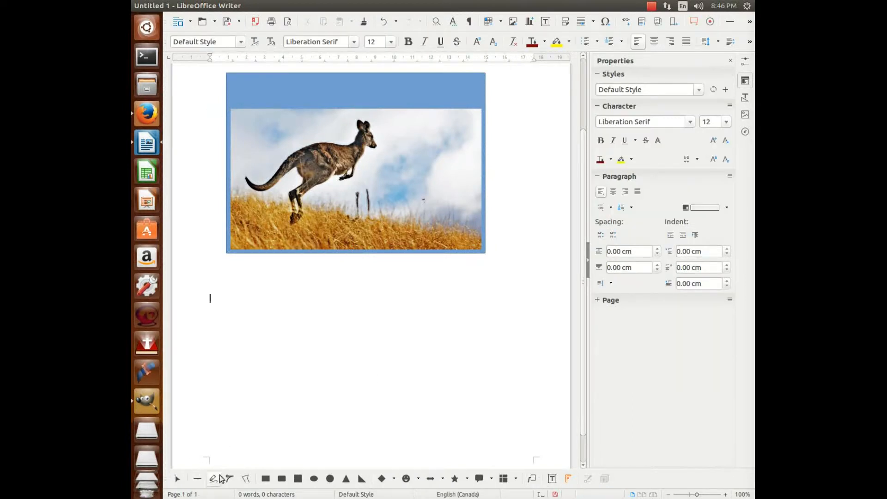
Draw a text box about 11.6 cm wide below the blue rectangle
click(552, 479)
drag(248, 271, 462, 317)
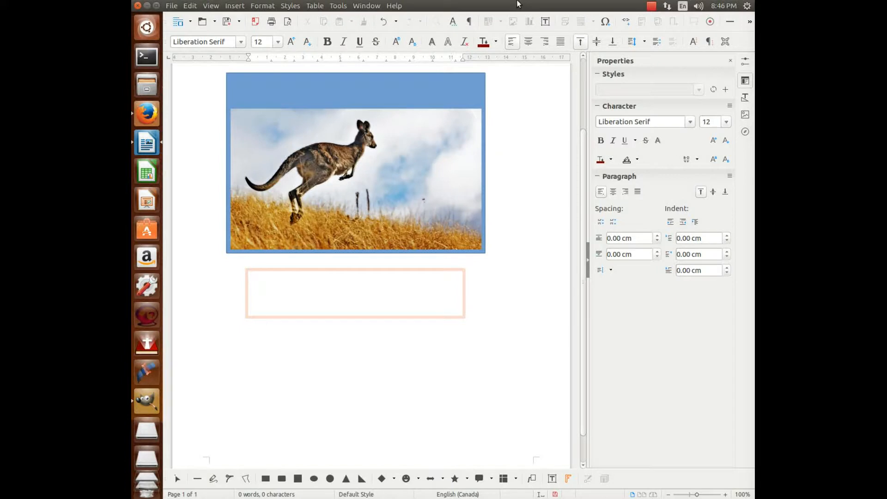
Switch to Firefox and enter "Austrailians Health" as a search in a new tab to check the spelling
click(148, 113)
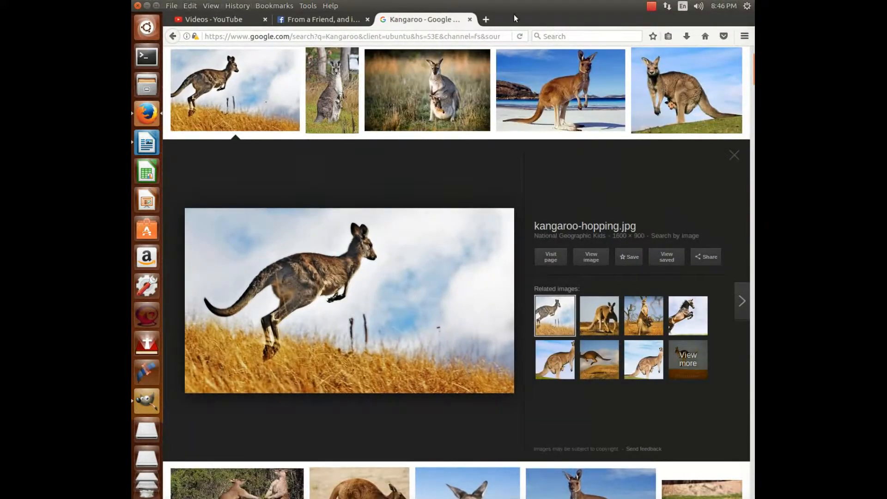
click(486, 20)
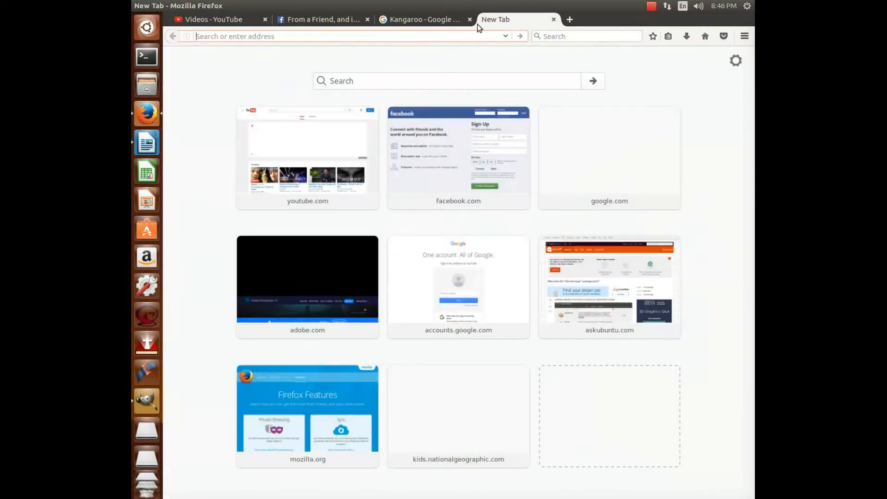
click(356, 81)
text(Aust)
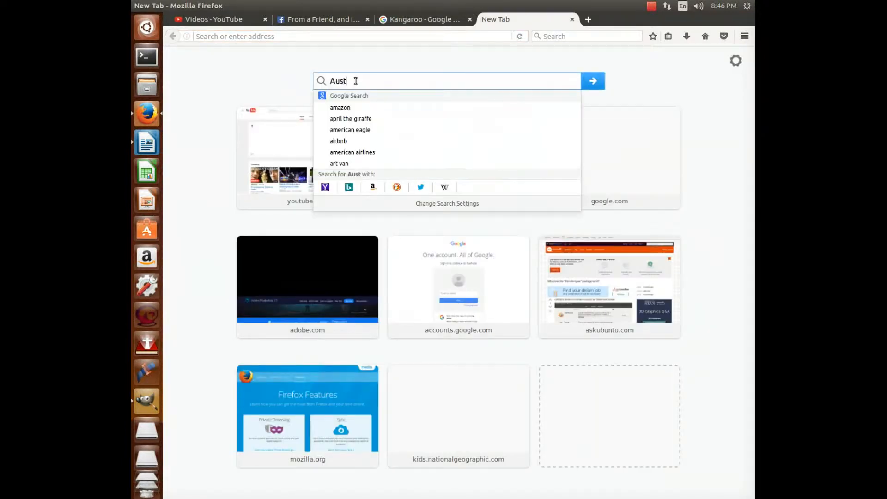
text(railians)
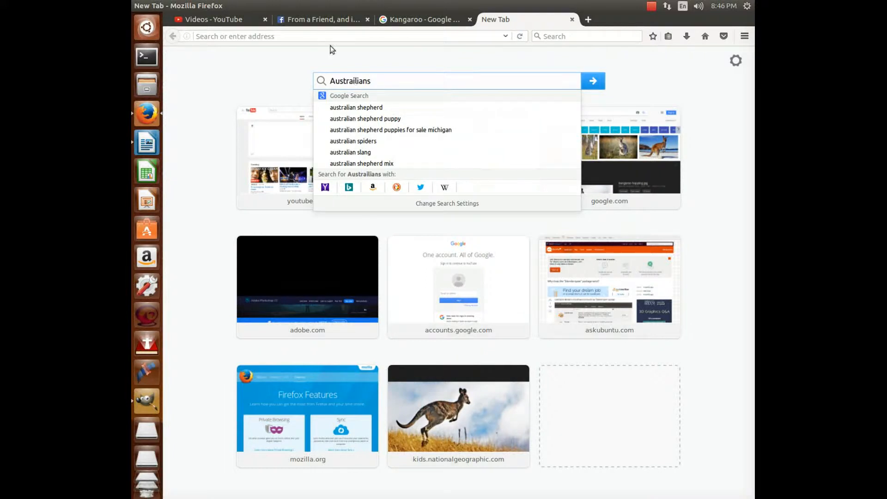
text( Health)
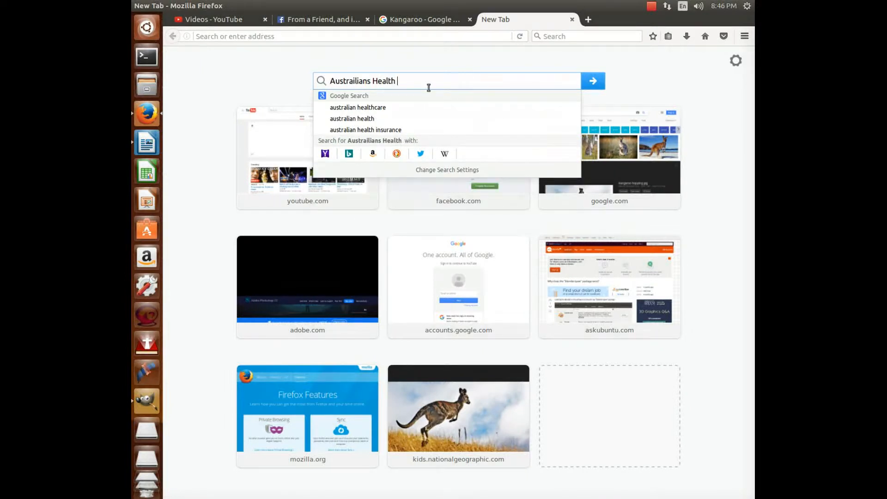
Return to LibreOffice Writer and enter "Austrailian Health Problems" in the text box, rechecking the spelling in Firefox
click(144, 142)
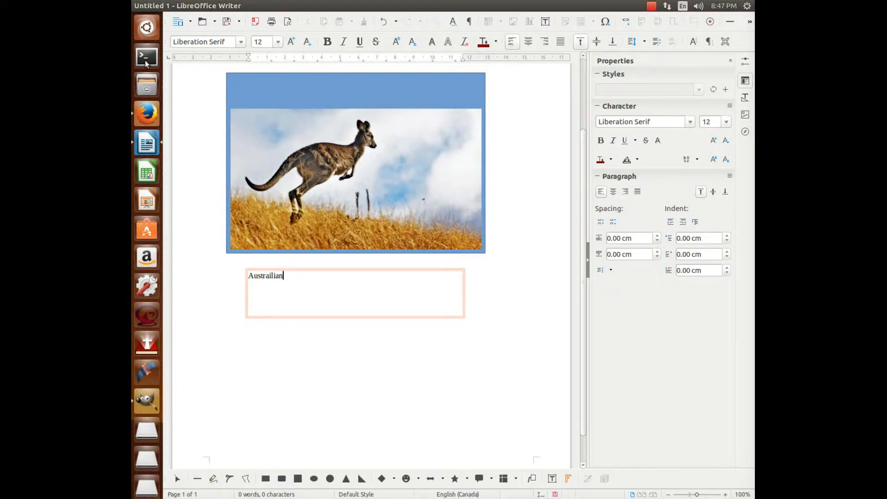
click(145, 110)
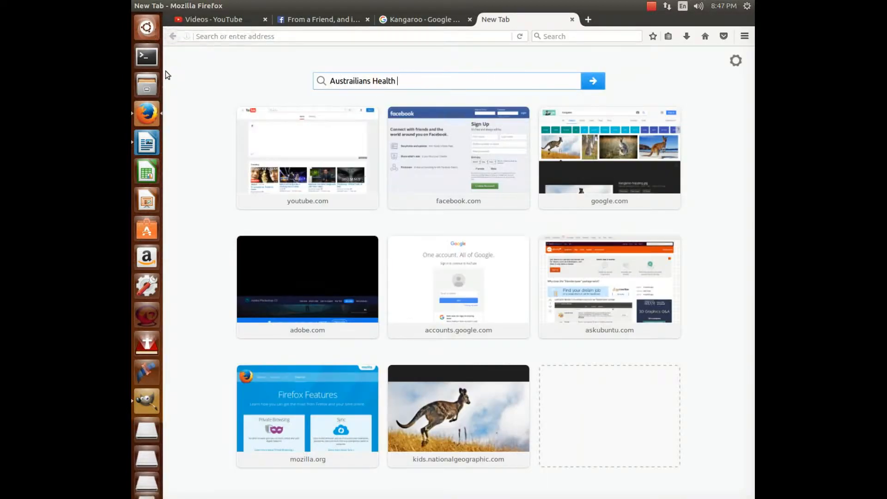
click(147, 147)
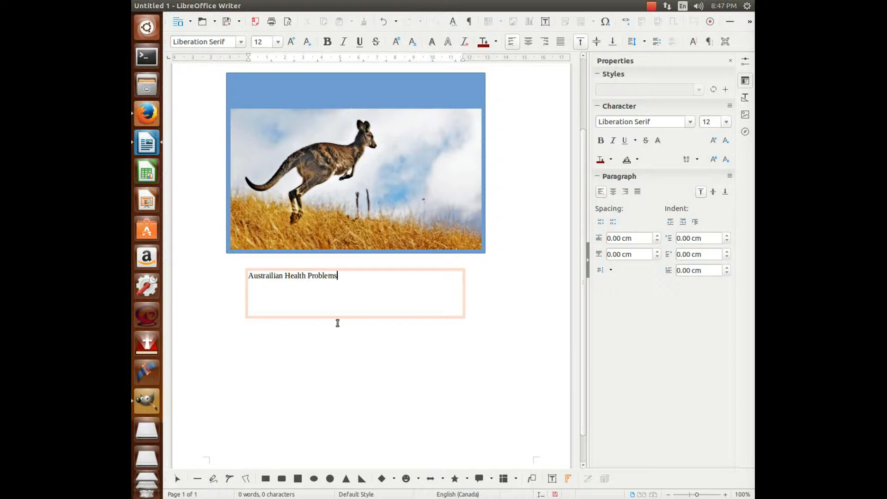
key(Escape)
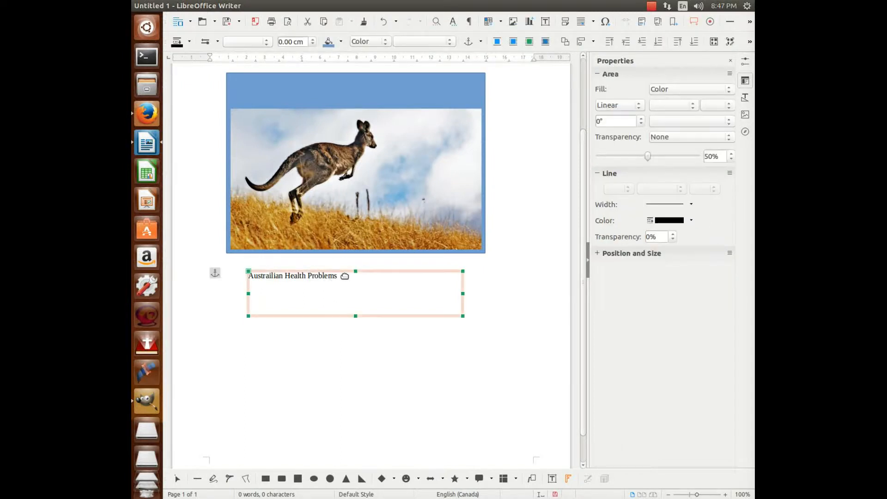
Make all the text in the "Austrailian Health Problems" box bold and italic
click(344, 276)
key(ctrl+a)
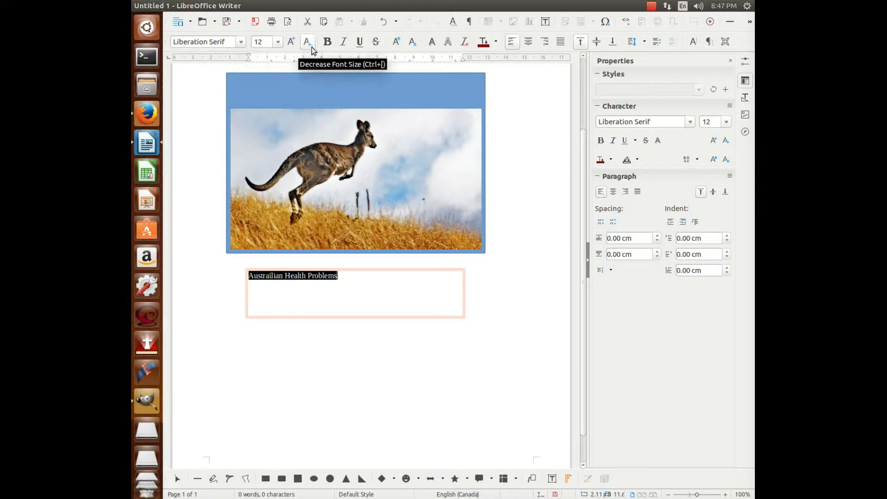
click(601, 140)
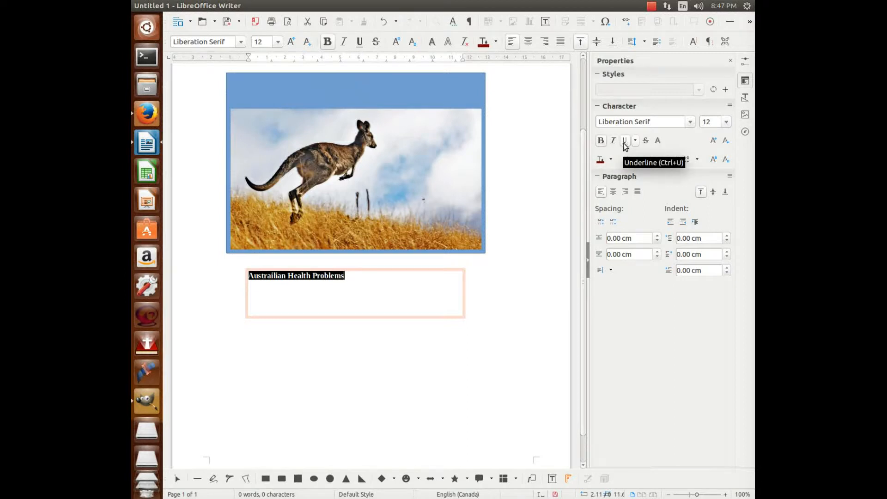
click(613, 141)
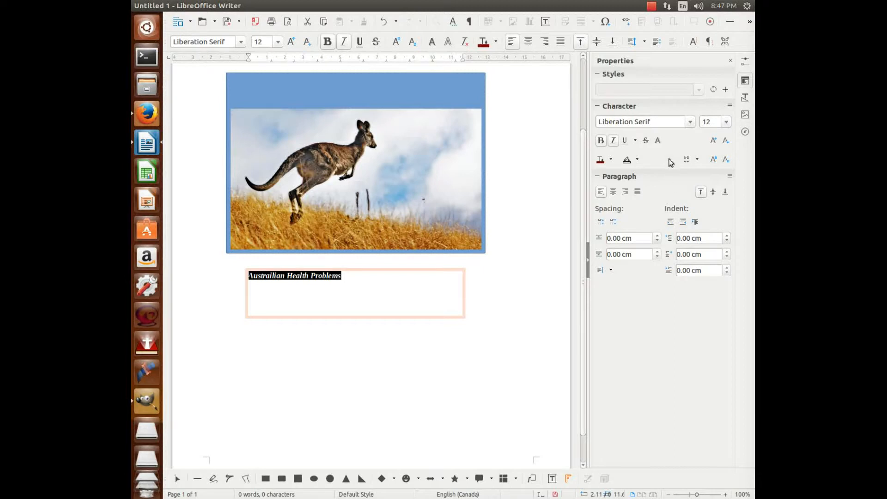
Enlarge the title text, trying size 28 and settling on size 26, then leave text editing
click(725, 124)
scroll(716, 217, down, 3)
click(707, 212)
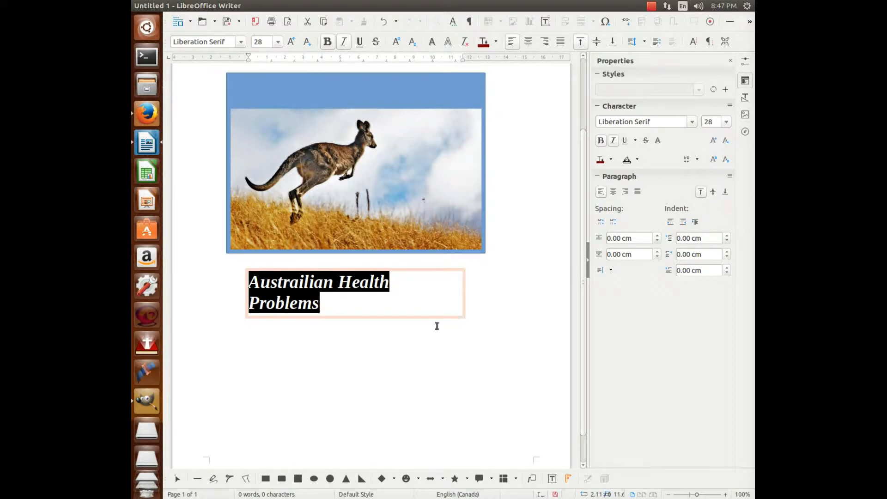
click(726, 123)
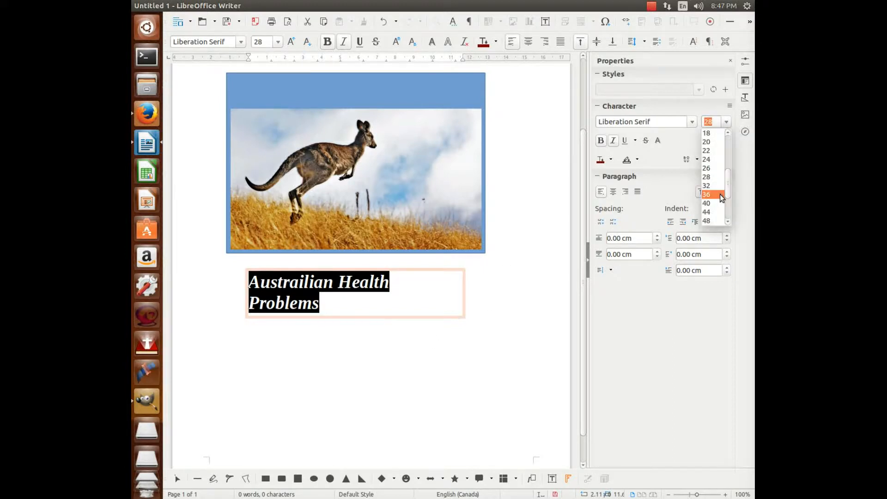
click(709, 168)
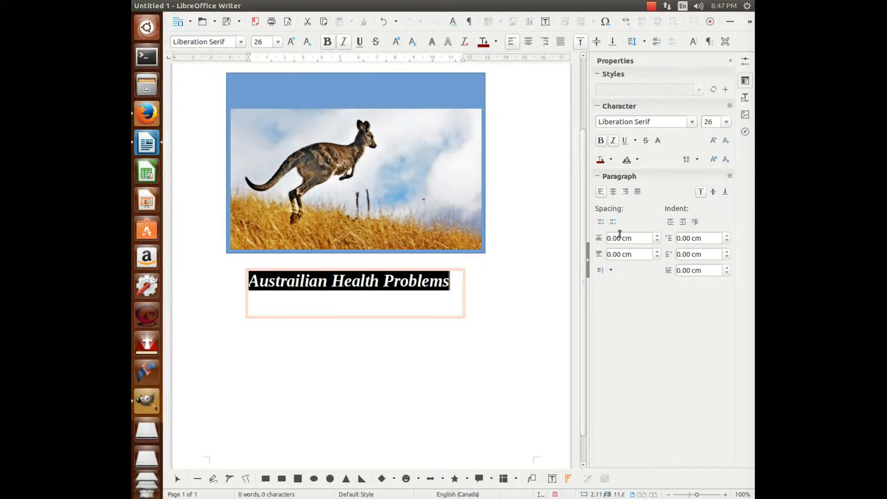
click(434, 346)
Insert a blank line above the title inside the text box
click(412, 308)
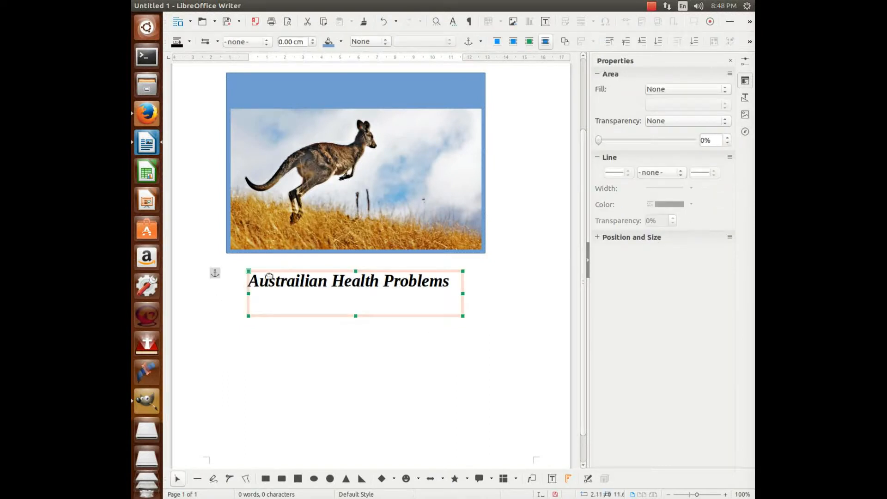
double_click(256, 281)
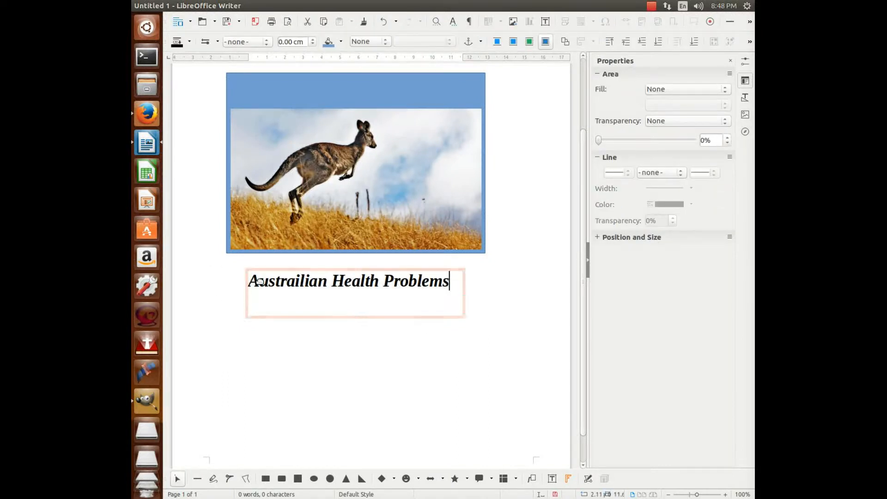
click(251, 281)
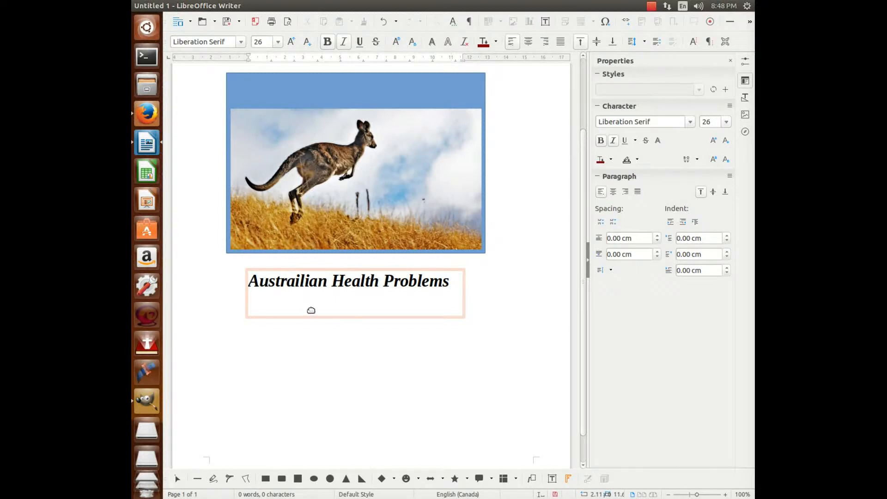
key(Return)
key(Escape)
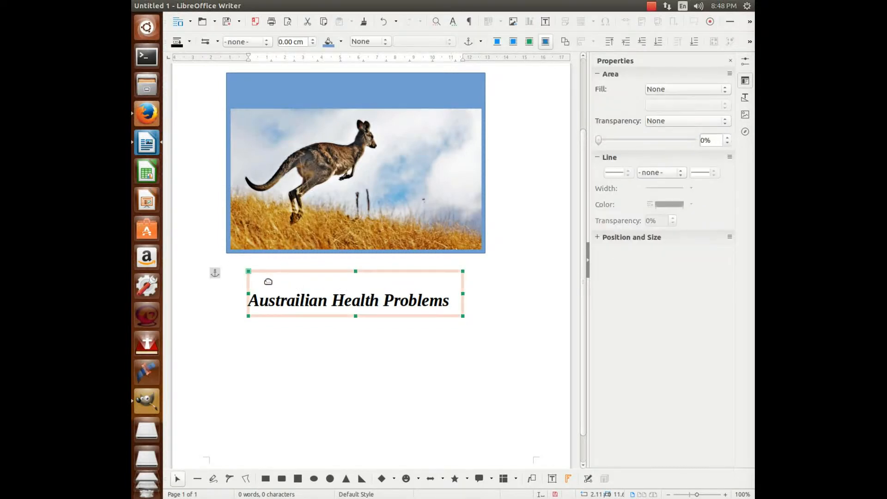
Set the blank line's font size to 12 and slightly reduce the text box's height
double_click(268, 279)
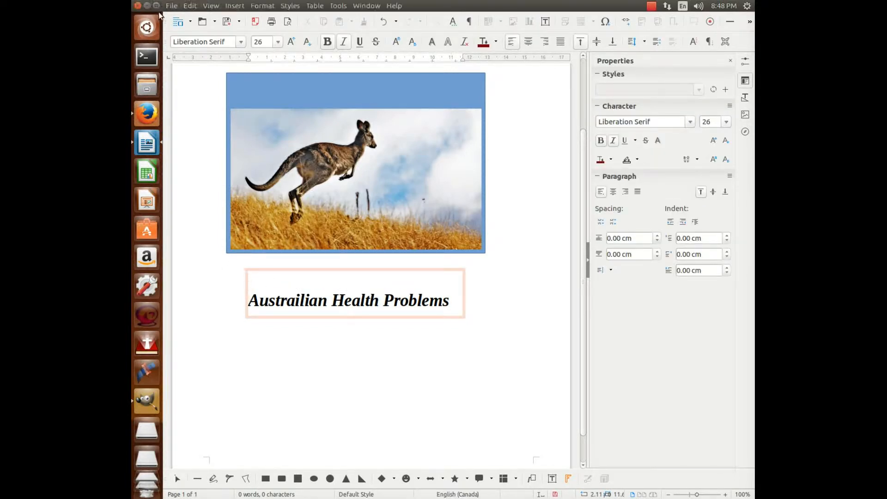
click(279, 42)
scroll(262, 134, up, 2)
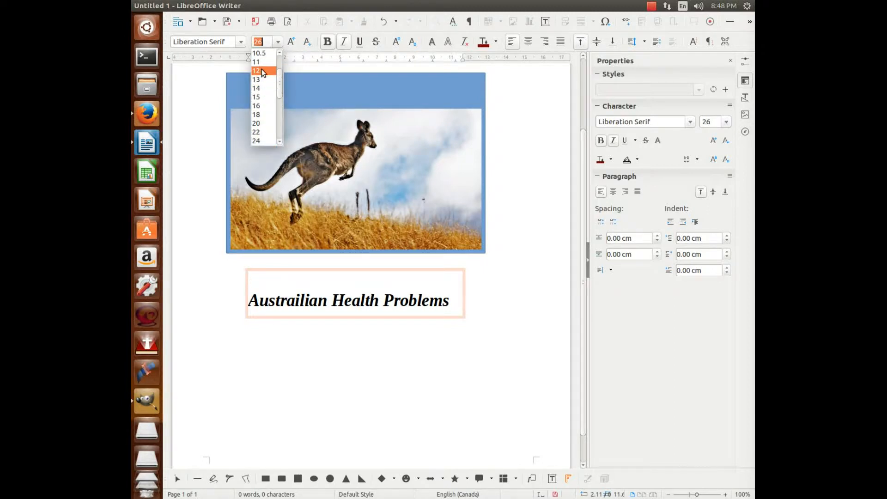
click(260, 70)
click(266, 309)
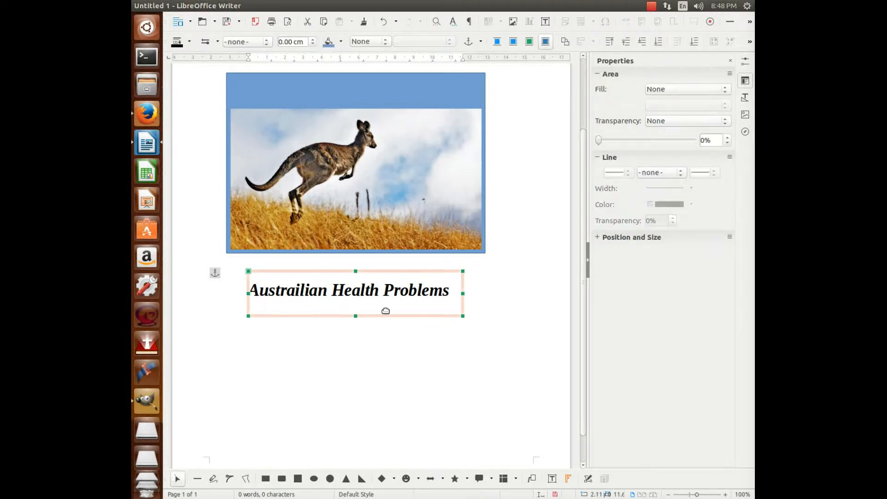
drag(355, 314, 355, 311)
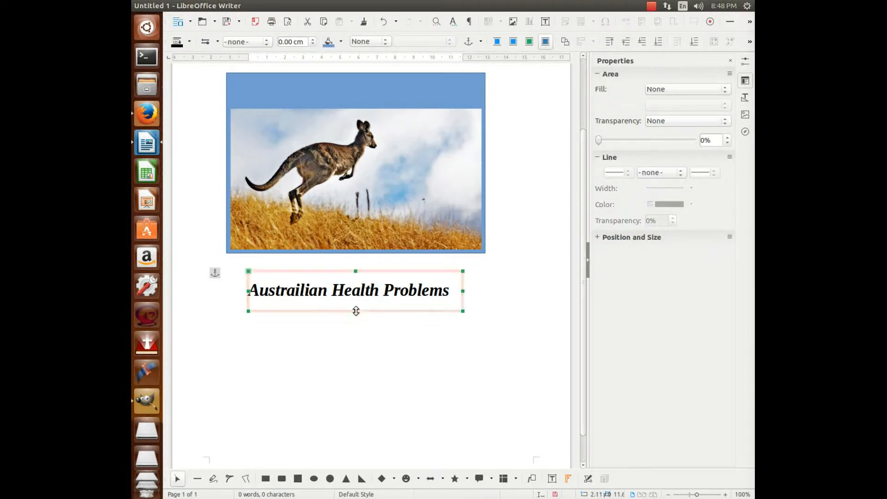
Center the title text horizontally within its text box
double_click(322, 293)
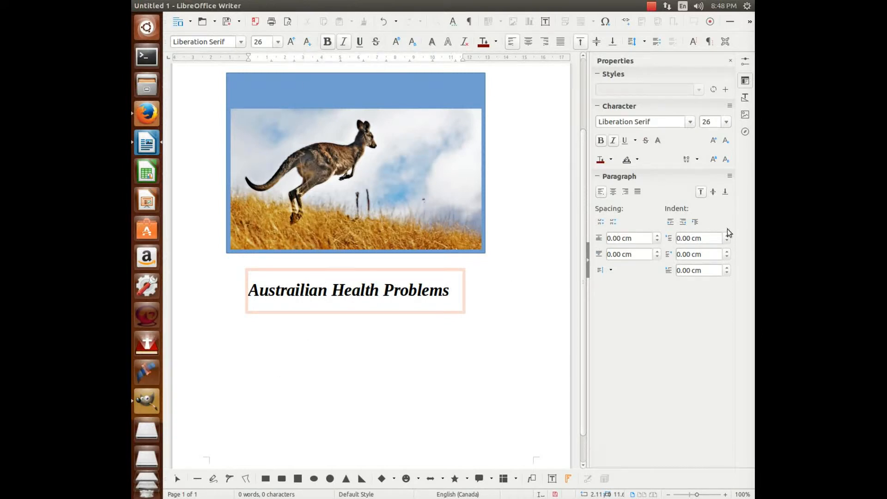
click(529, 45)
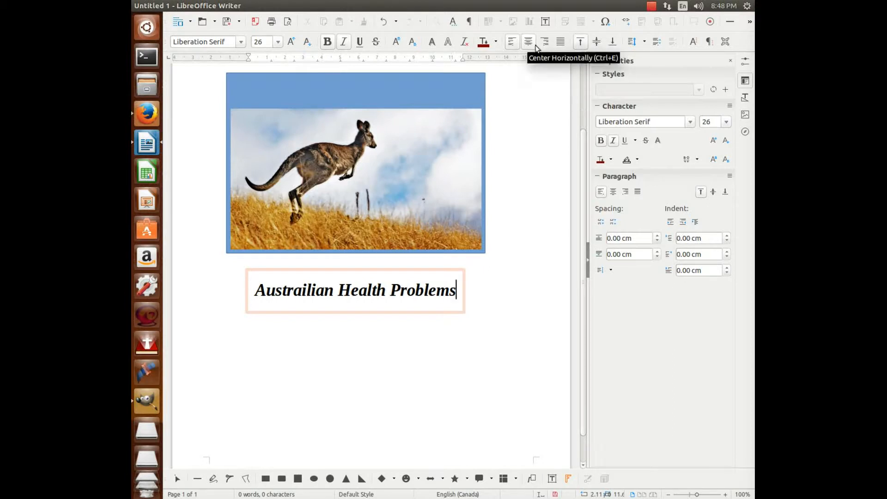
click(625, 193)
click(613, 193)
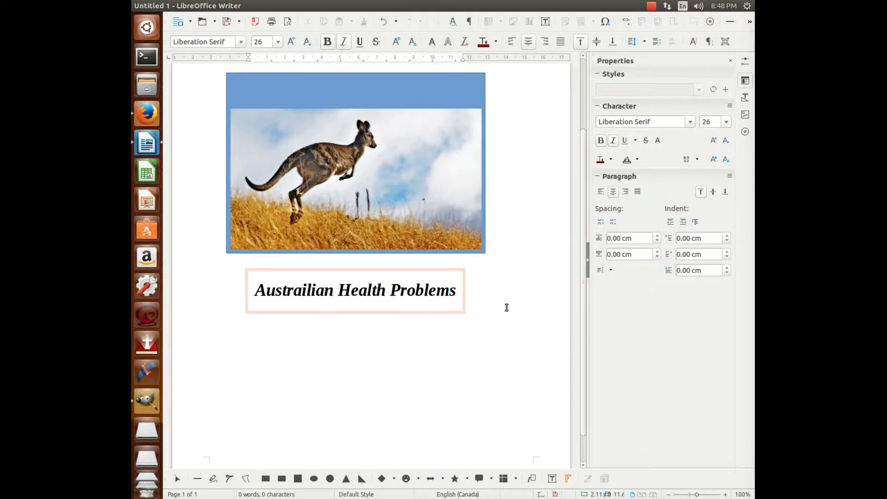
Move the title text box onto the blue strip above the kangaroo picture
click(357, 292)
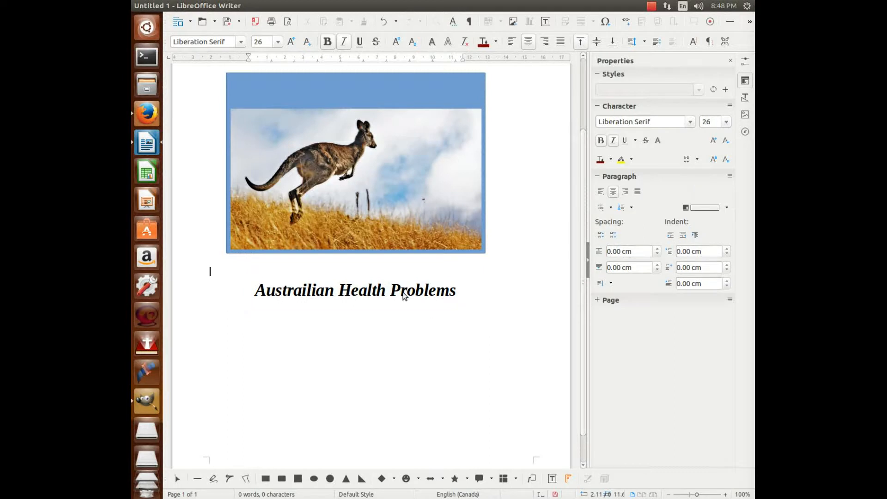
key(Escape)
drag(368, 290, 368, 98)
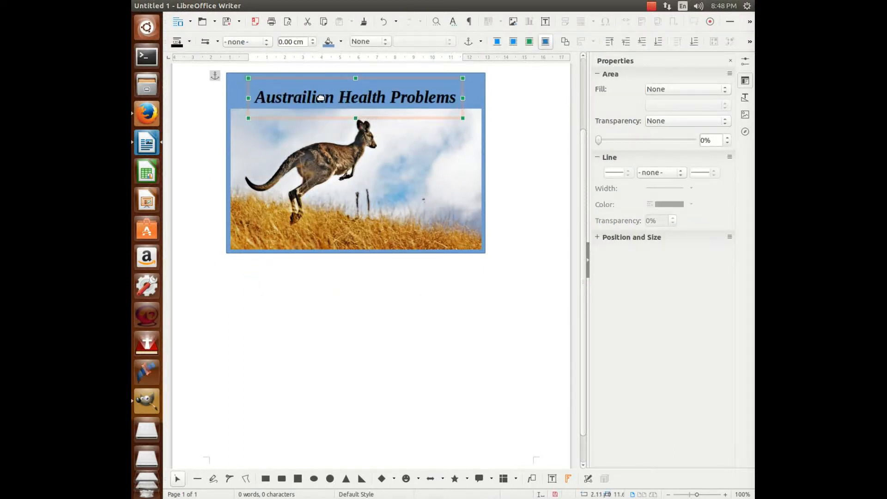
Set the blank line above the title to font size 6 and shorten the text box to fit the blue strip
double_click(268, 87)
click(268, 86)
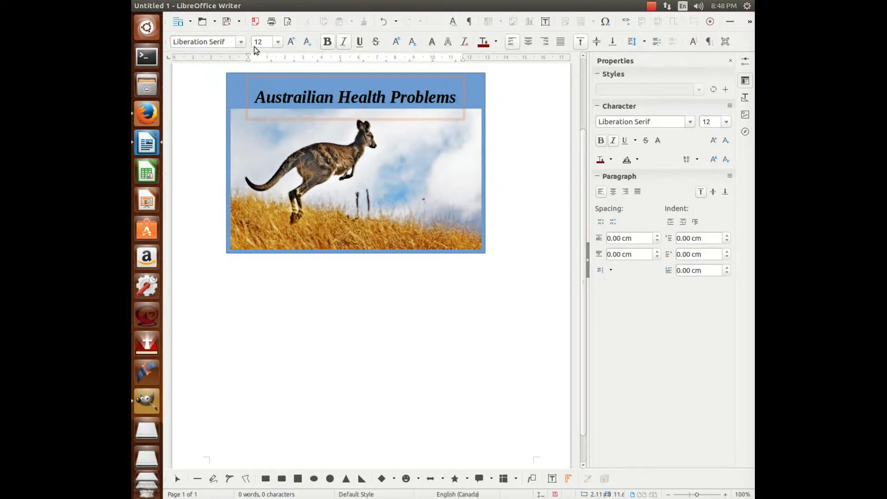
click(279, 42)
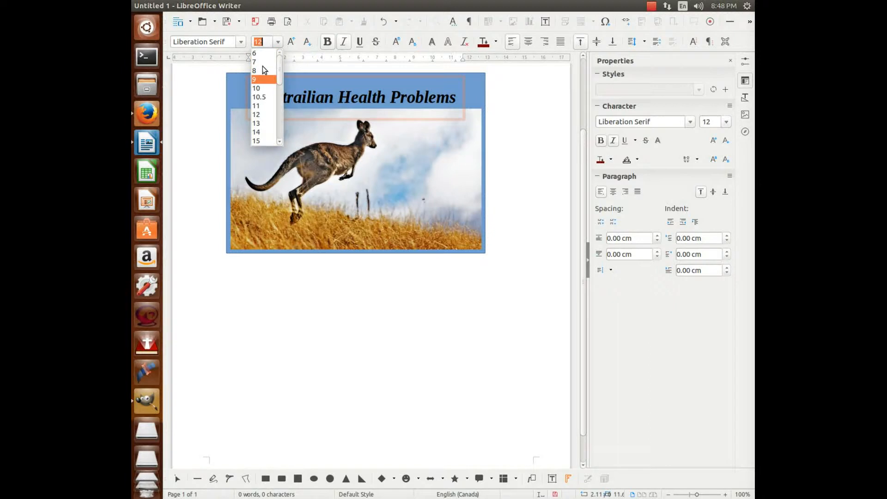
click(254, 54)
click(336, 109)
drag(355, 106, 356, 106)
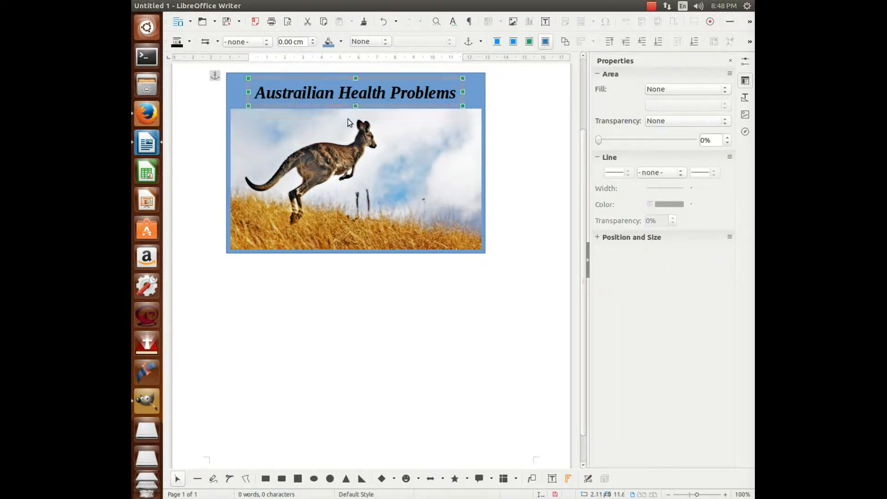
Give the title text box a white color fill with solid 50% transparency
click(470, 298)
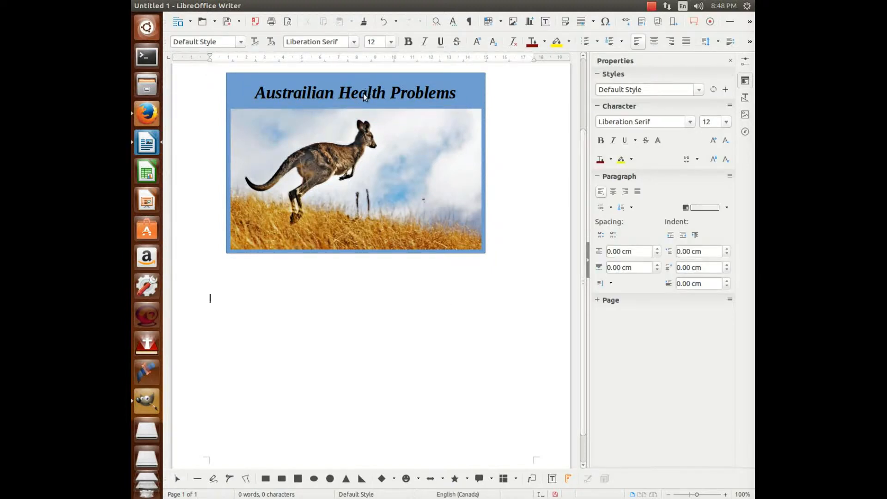
click(366, 93)
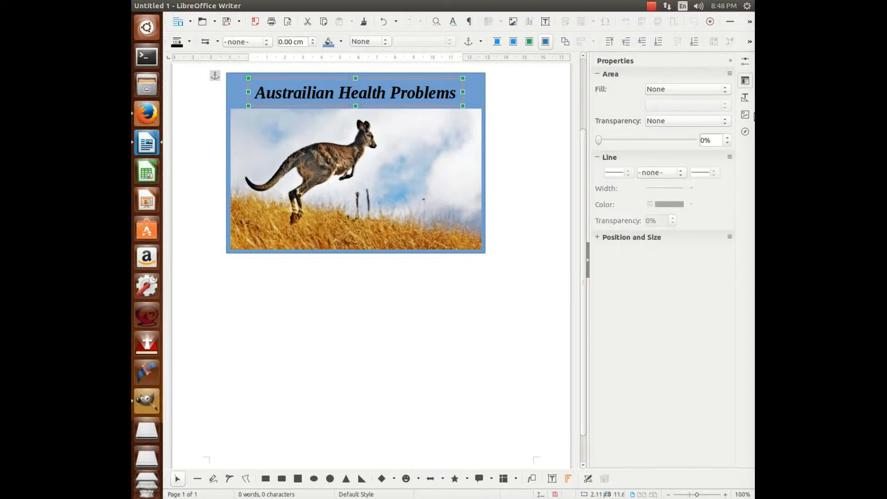
click(725, 89)
click(666, 109)
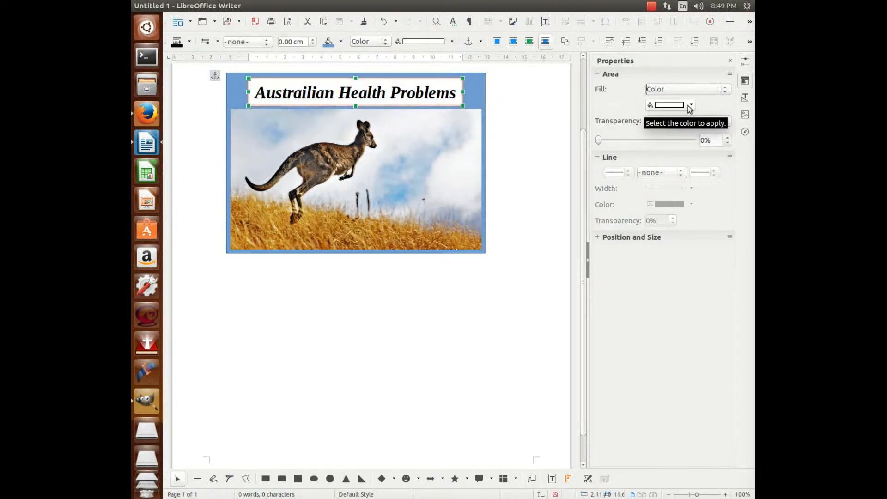
click(671, 120)
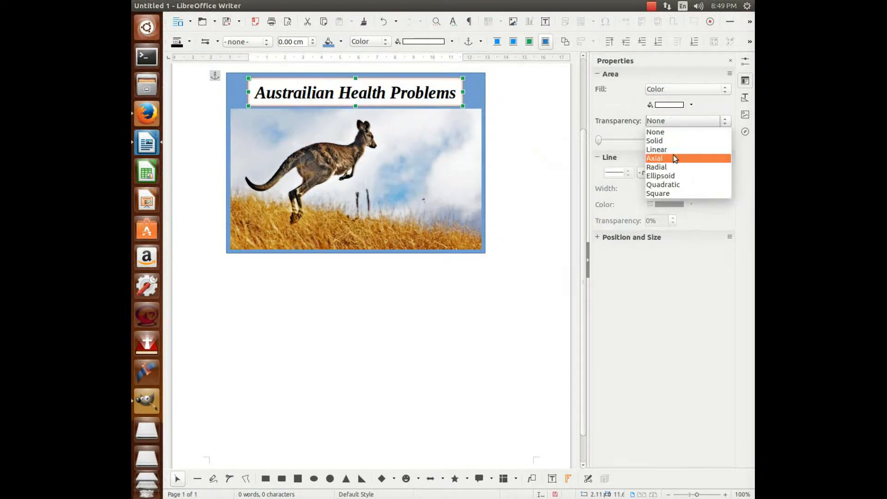
click(664, 141)
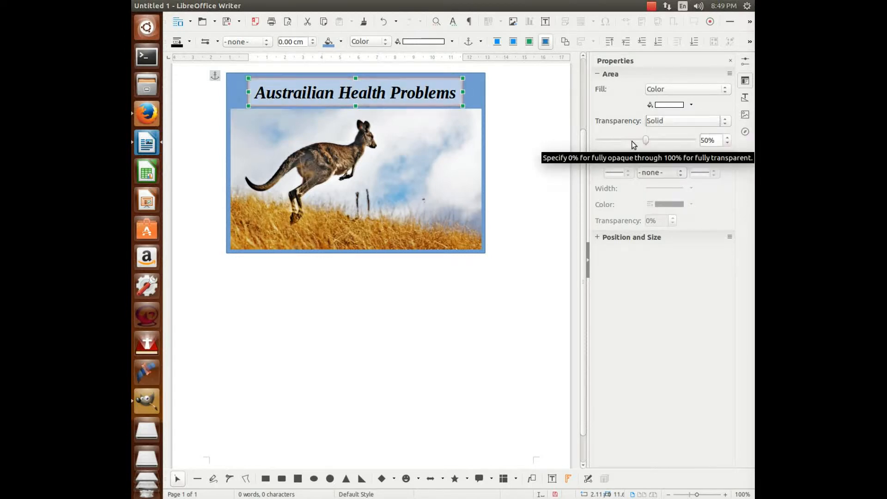
click(453, 321)
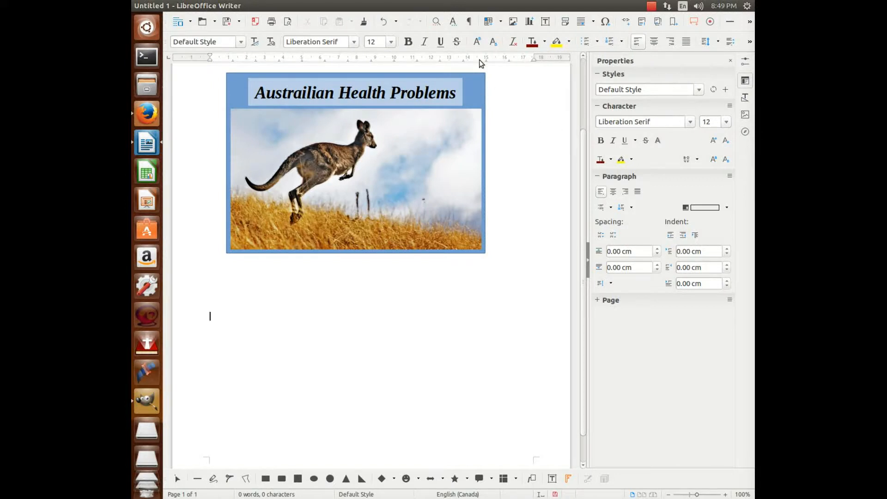
Change the title text box's fill color to a pale blue-green from the default palette
click(408, 96)
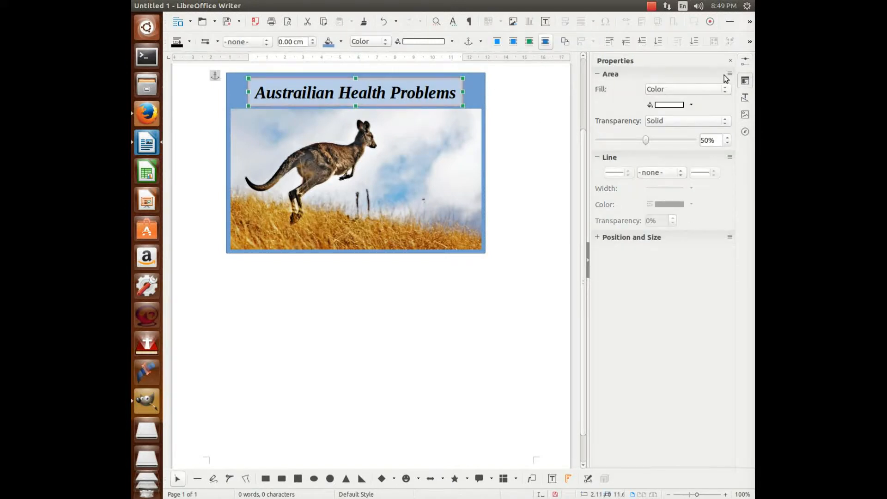
click(691, 105)
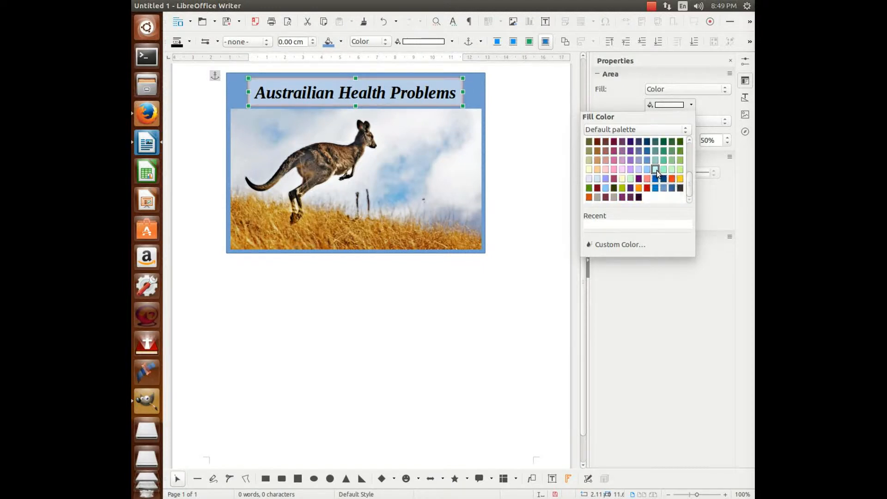
click(657, 171)
click(478, 295)
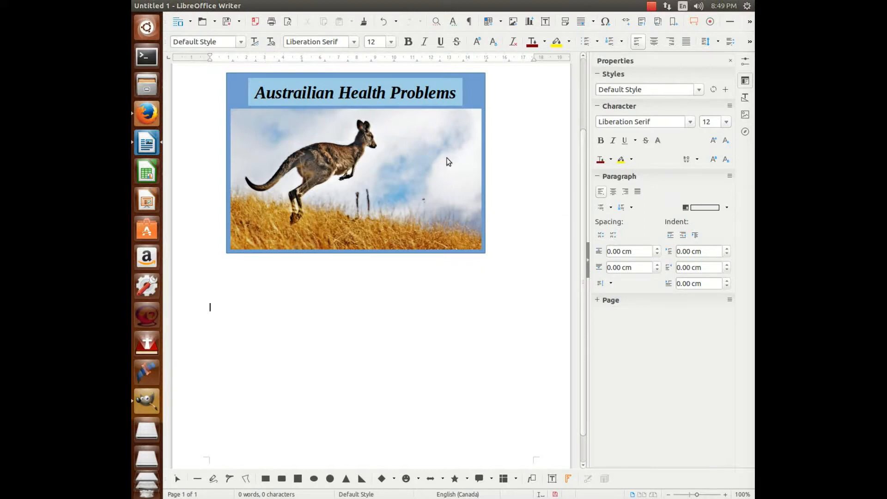
Add a text box about 8.6 cm wide below the banner reading "Austrailians Urges To Sto Eating Kangaroos!" and, on a second line, "It Makes Them Jumpy!"
click(552, 479)
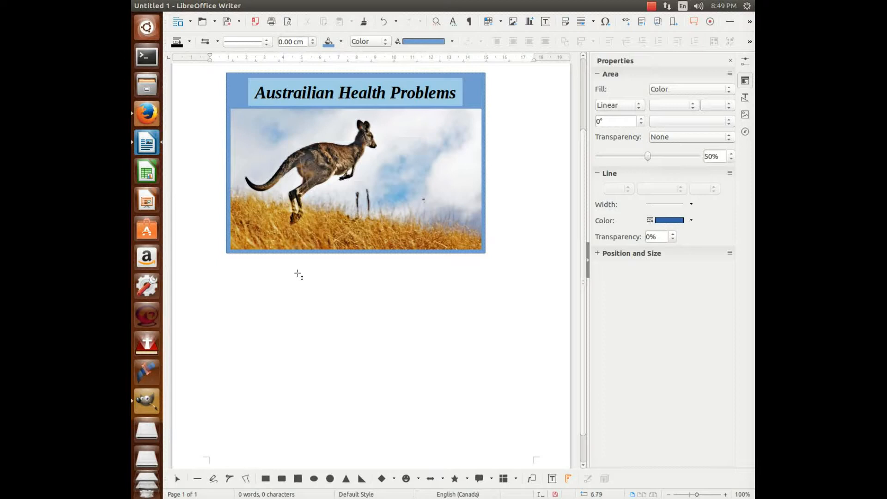
drag(319, 280, 477, 365)
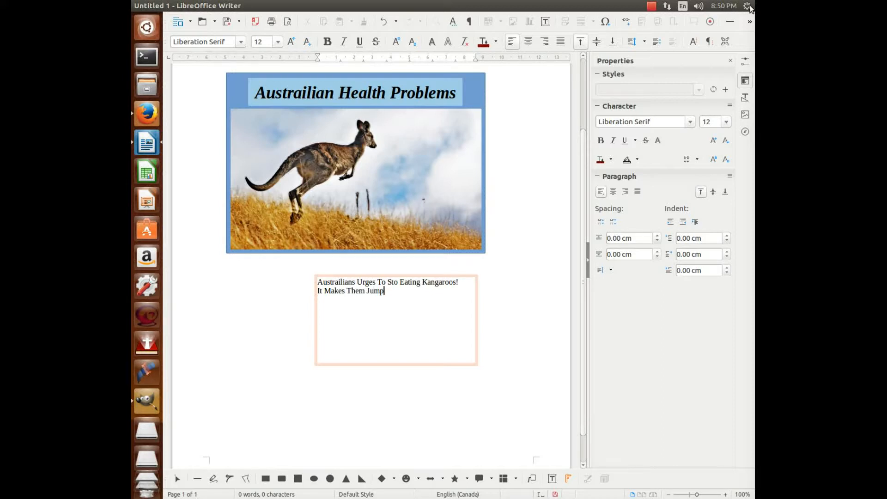
text(!)
click(499, 260)
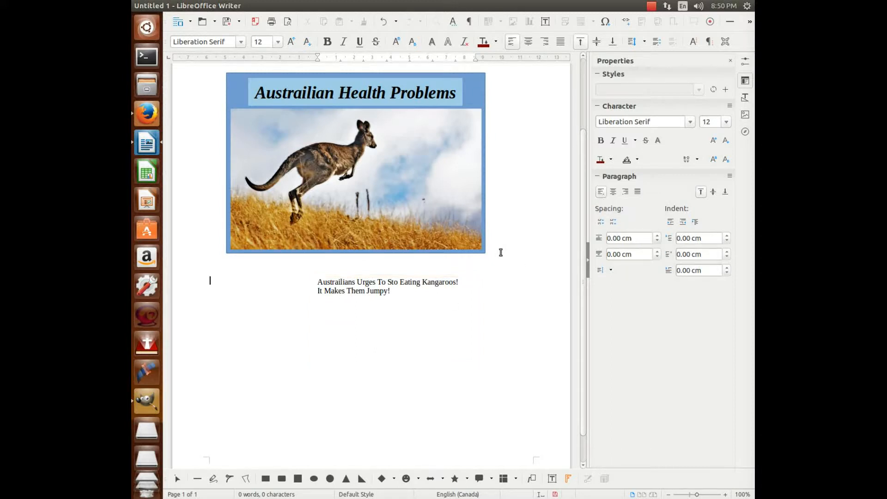
Correct the misspelled word before "Eating" to "Stop" in the new text box
click(385, 290)
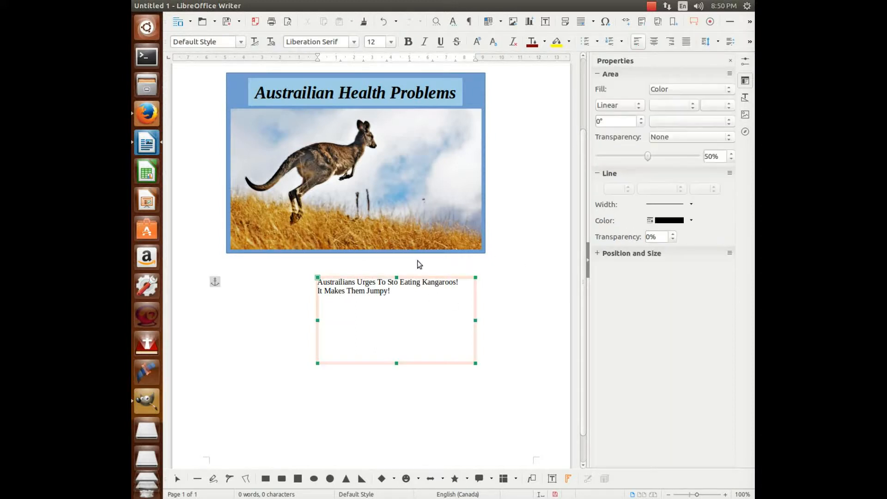
double_click(397, 283)
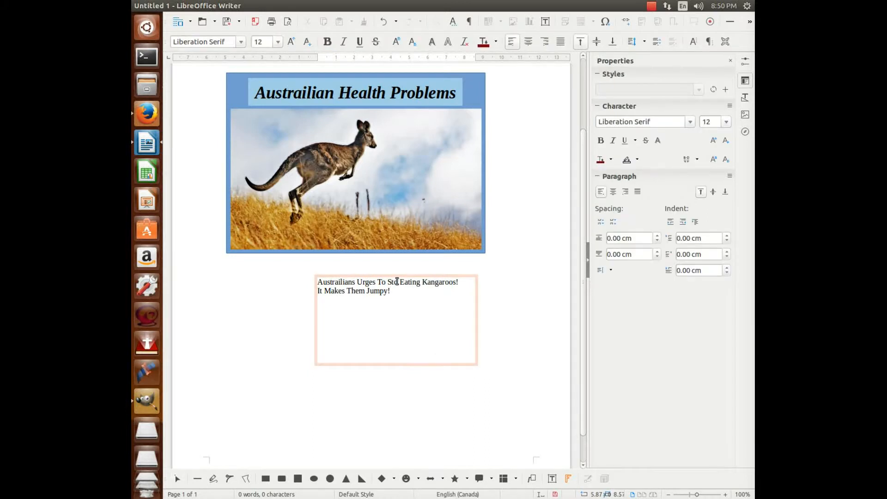
text(p)
click(210, 280)
Break the first caption line after "Stop" so that "Eating Kangaroos!" starts its own line
click(405, 284)
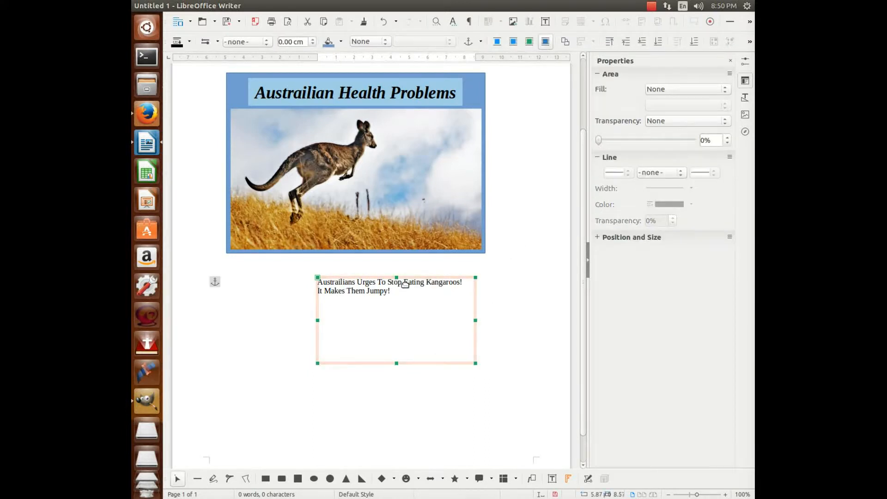
click(404, 283)
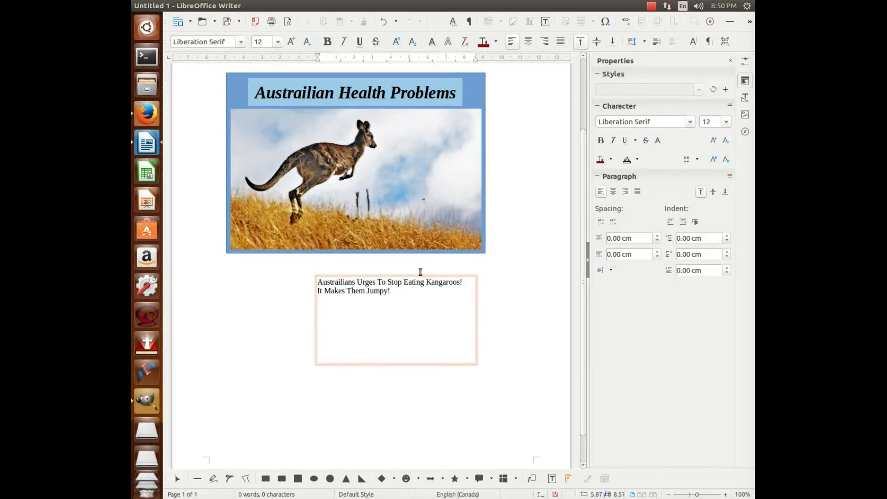
key(Return)
key(Delete)
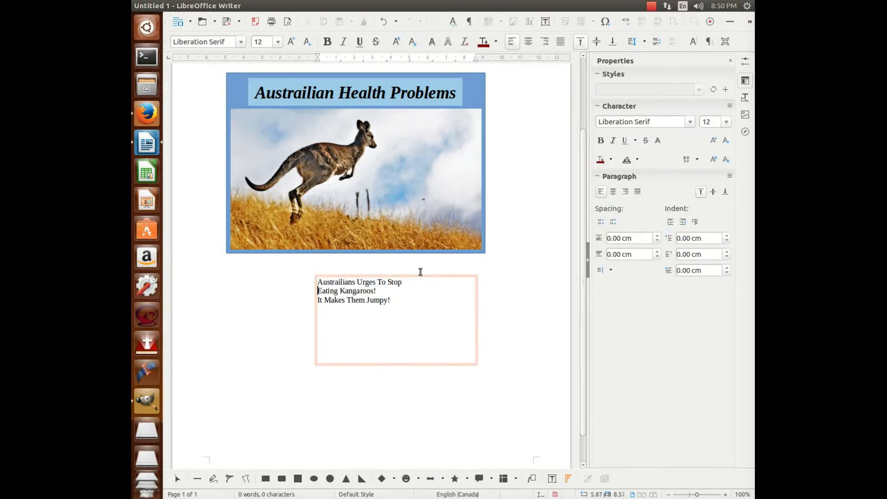
click(408, 394)
Set all three caption lines to font size 18
click(341, 293)
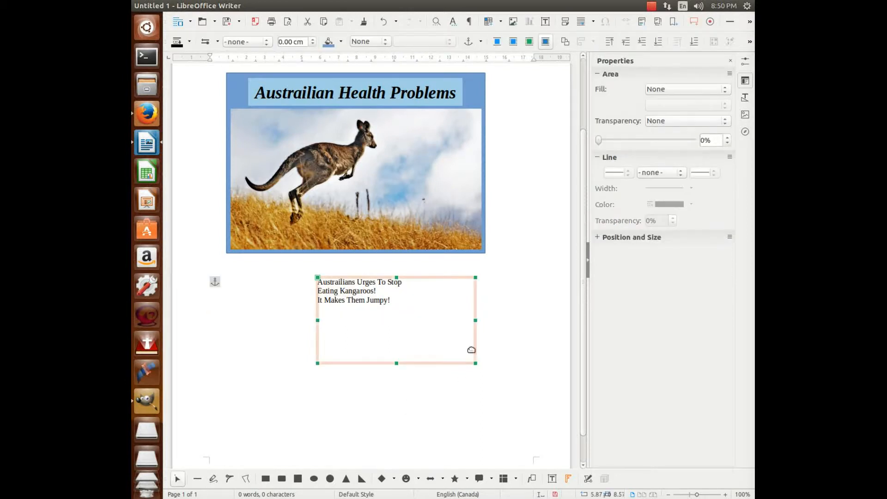
double_click(325, 285)
drag(318, 283, 411, 300)
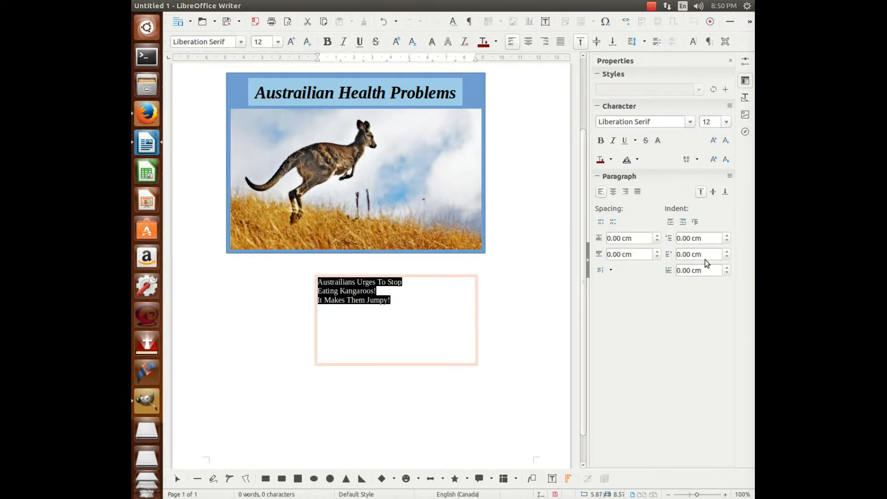
click(727, 122)
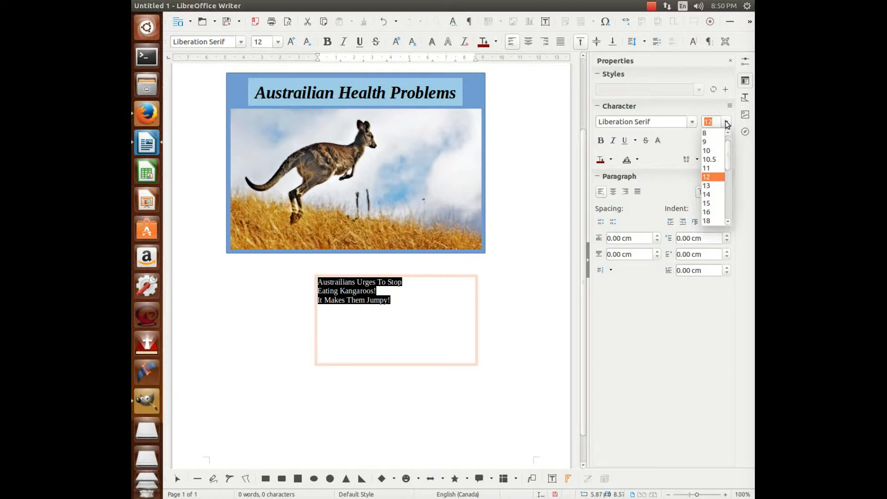
click(709, 221)
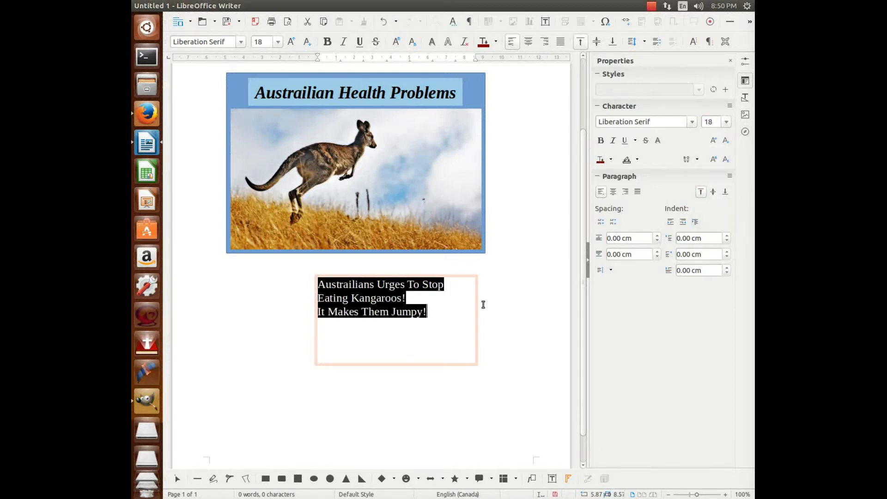
click(498, 290)
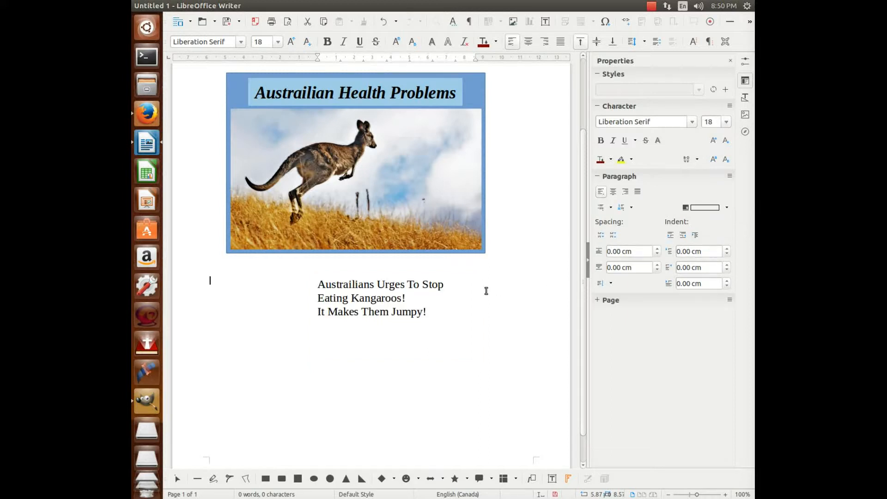
Insert a blank line above the caption text in its text box
click(322, 288)
key(F2)
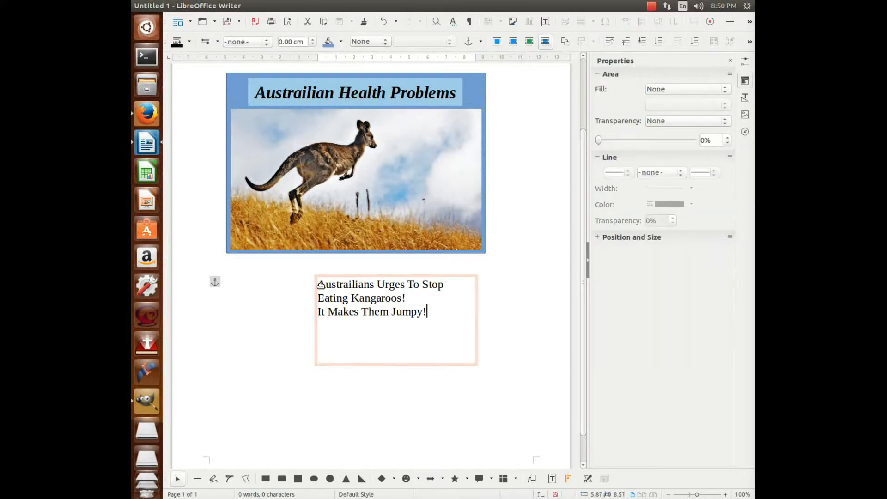
click(321, 284)
key(Return)
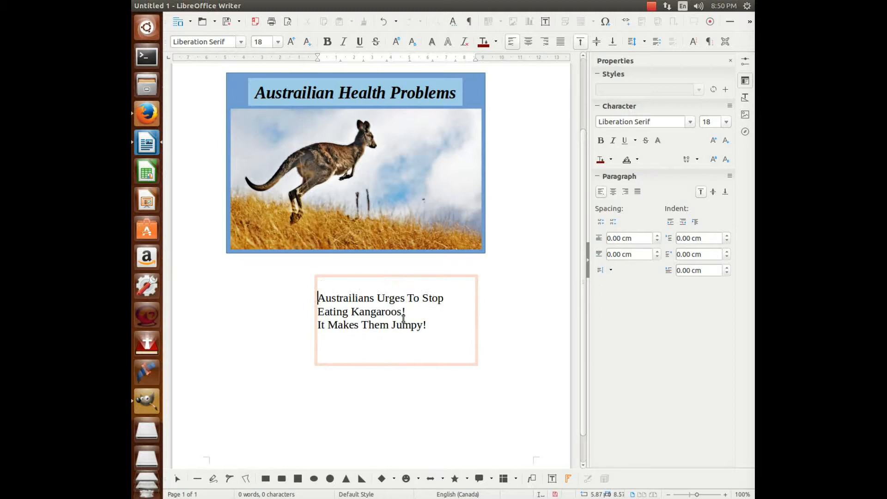
click(362, 418)
Center the three caption lines horizontally and reduce the text box's height to fit them closely
click(317, 297)
click(319, 298)
drag(320, 298, 470, 333)
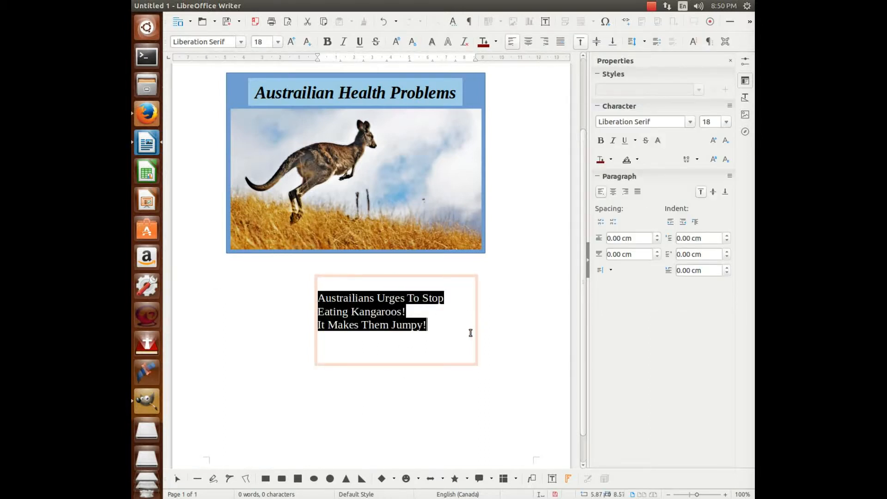
click(530, 42)
click(509, 378)
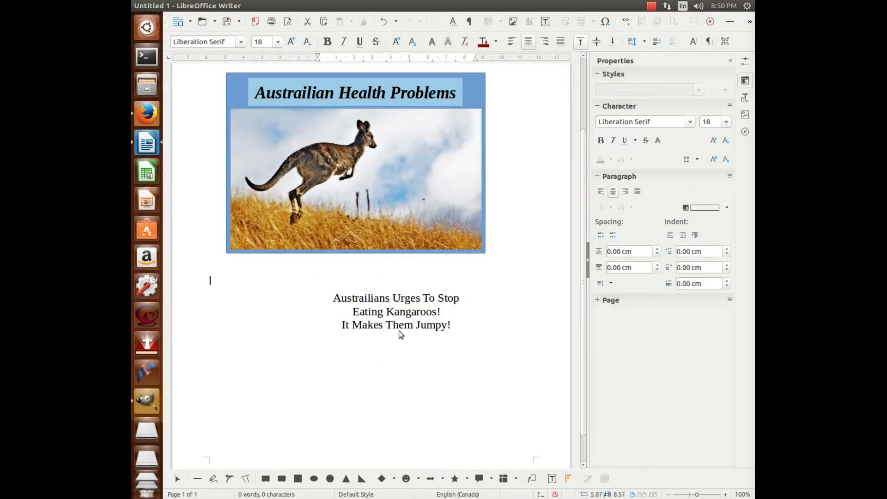
click(399, 331)
drag(396, 362, 398, 347)
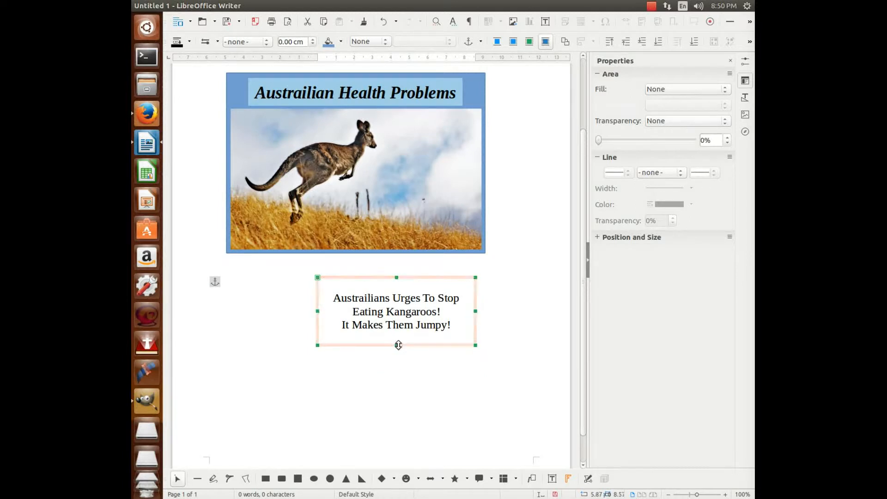
Make the caption lines bold and move their text box onto the lower-right part of the kangaroo picture
click(378, 314)
drag(332, 298, 476, 319)
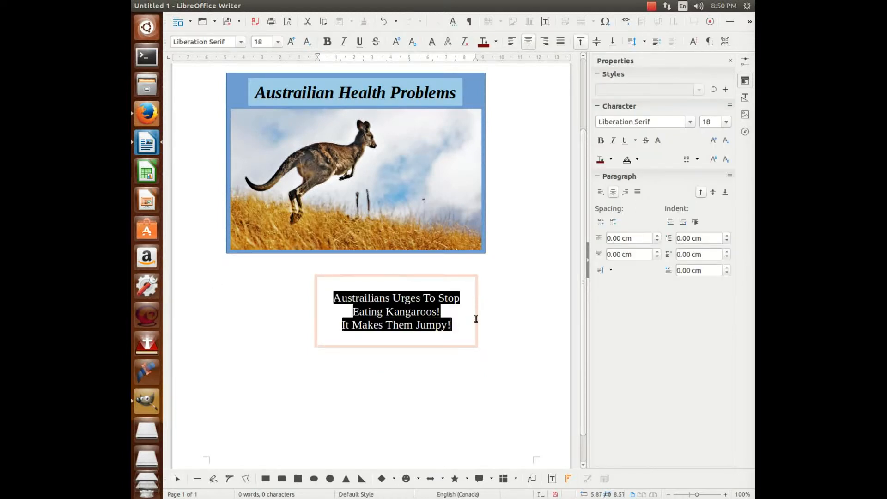
click(602, 141)
click(538, 327)
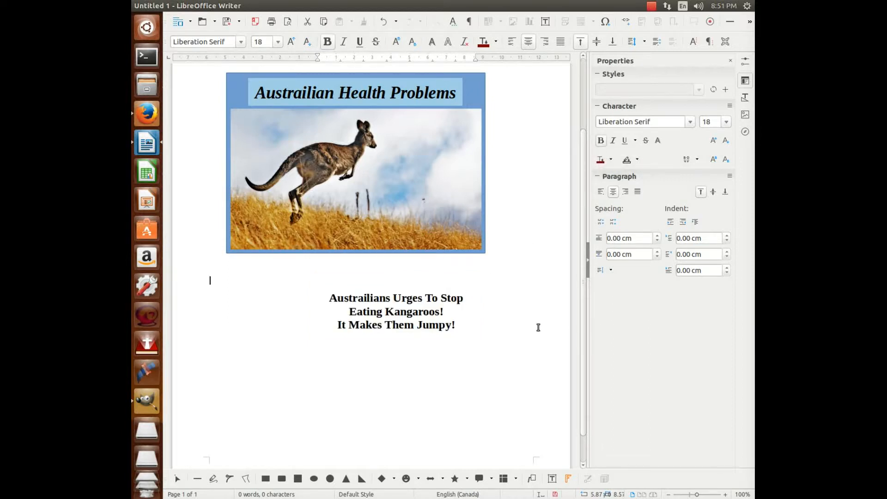
drag(398, 314, 411, 207)
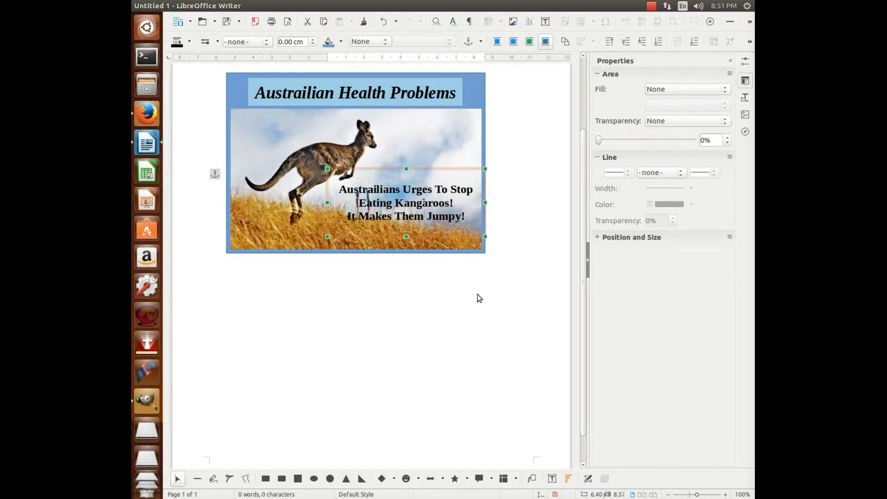
Fill the caption text box with a solid medium green from the default palette
click(678, 90)
click(658, 111)
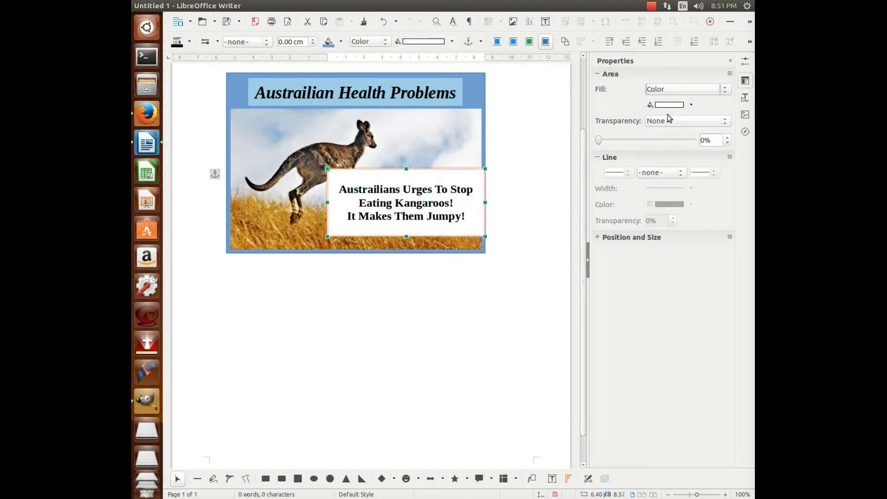
click(673, 106)
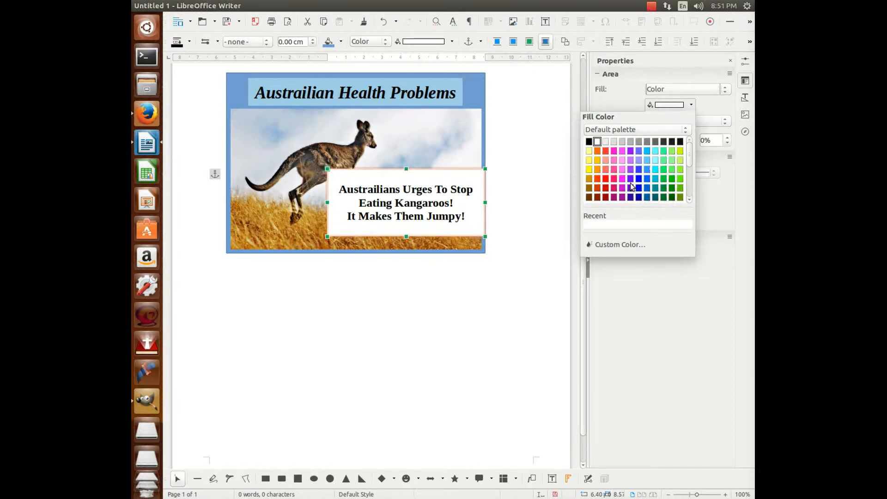
scroll(651, 185, down, 3)
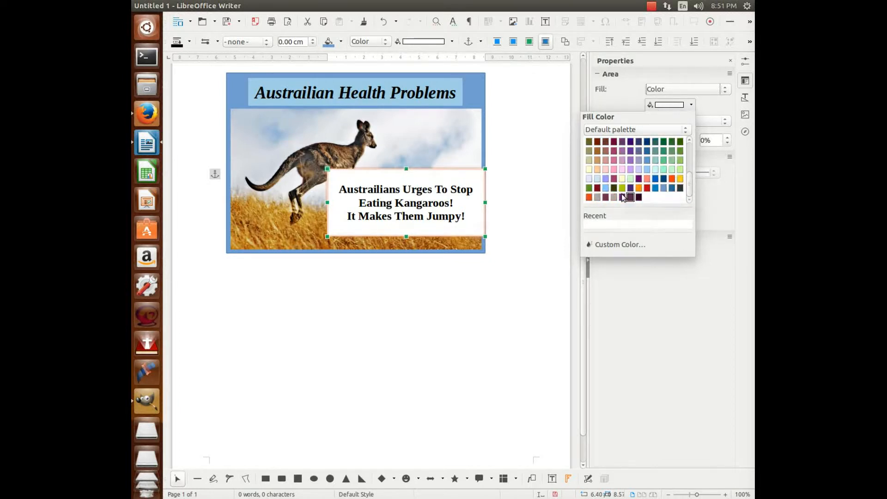
scroll(637, 185, up, 3)
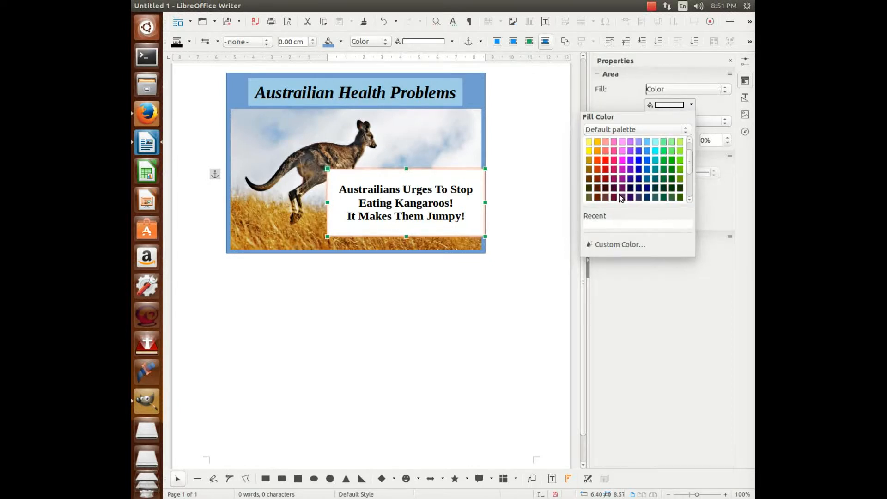
click(672, 160)
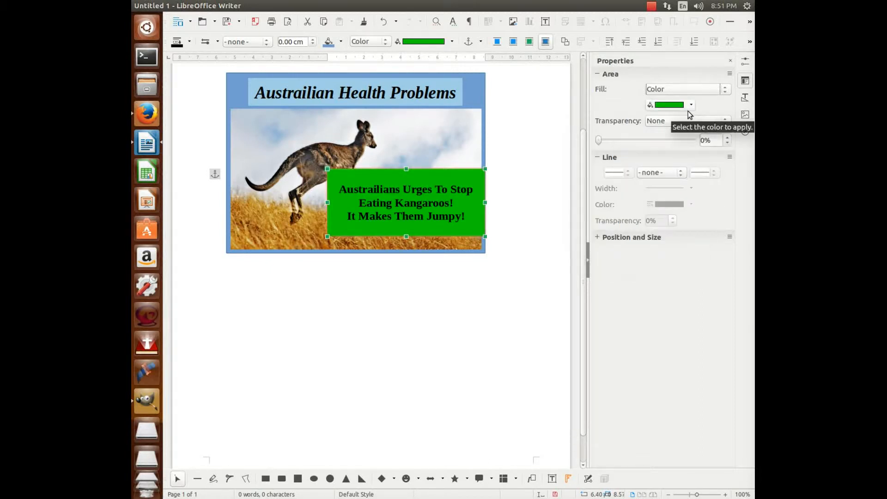
Give the caption box's green fill a solid transparency of 83% and move the box into the kangaroo picture's lower-right corner
click(695, 122)
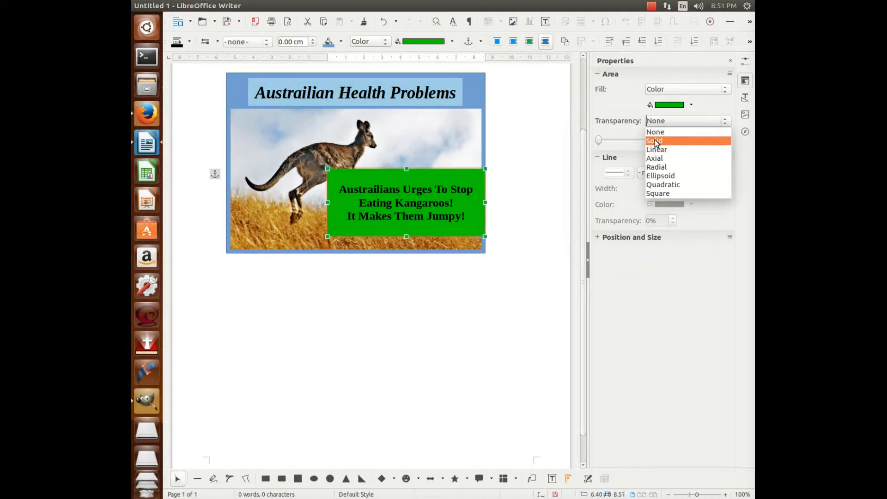
click(658, 141)
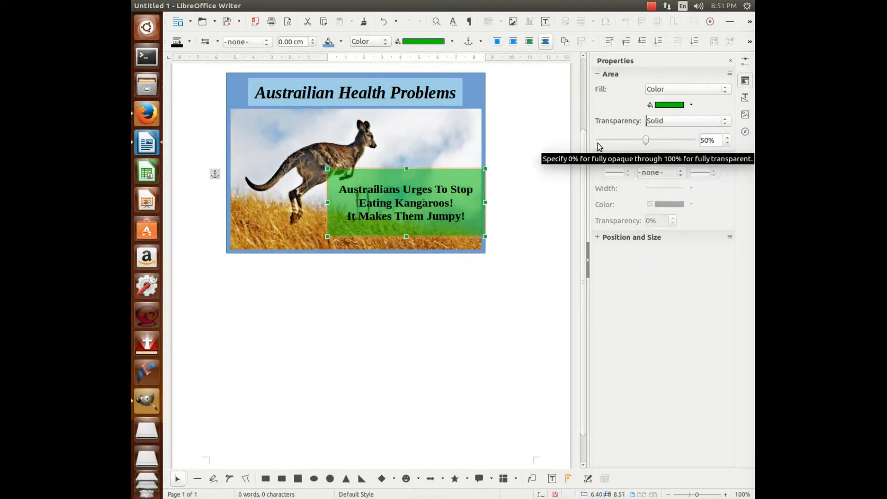
drag(646, 140, 679, 140)
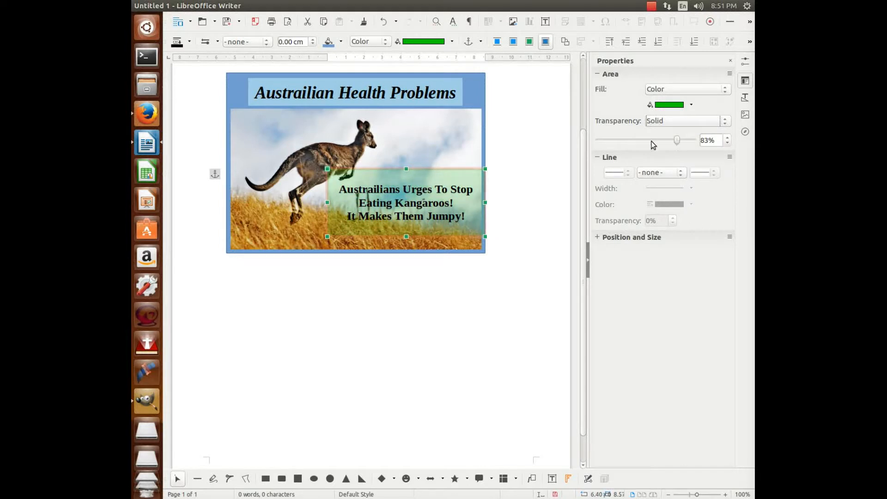
drag(424, 199, 424, 202)
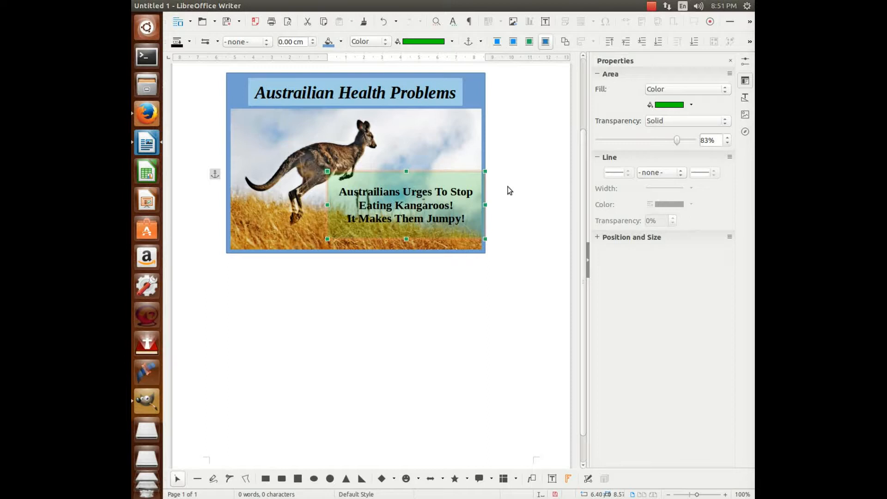
drag(382, 190, 378, 200)
click(525, 201)
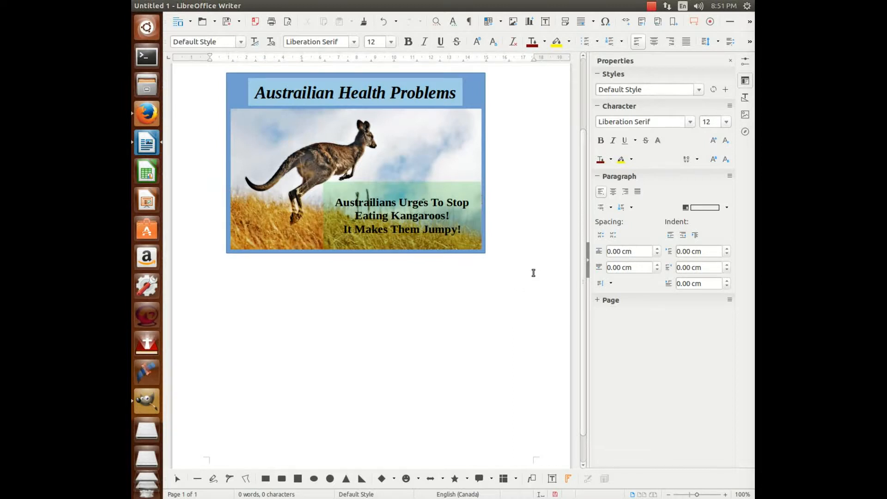
Reduce the font size of all three caption lines to 14
click(345, 202)
click(345, 202)
key(ctrl+a)
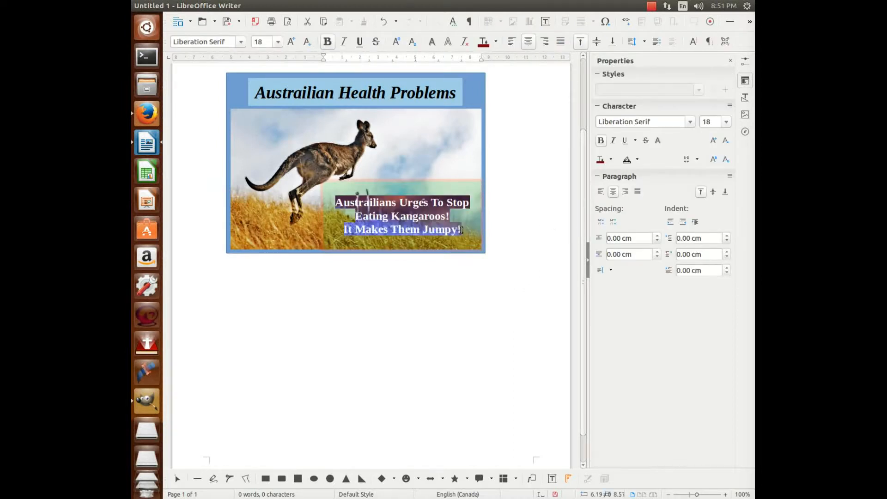
click(727, 123)
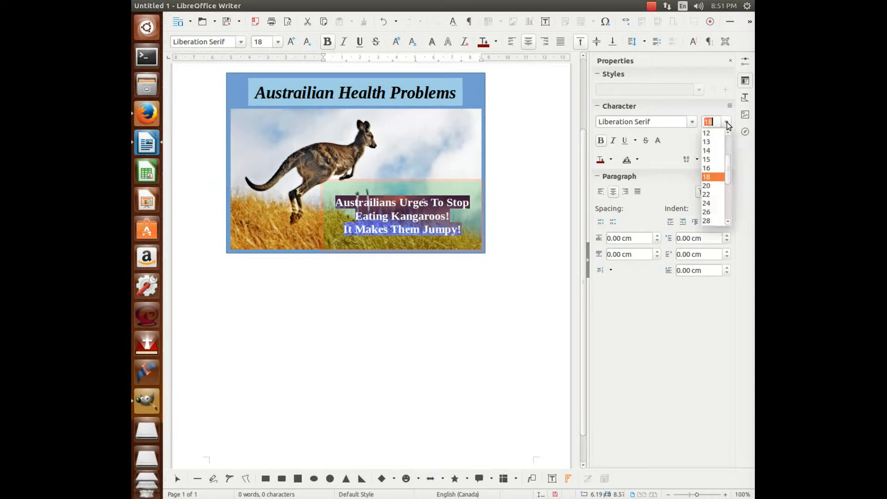
click(712, 156)
click(518, 206)
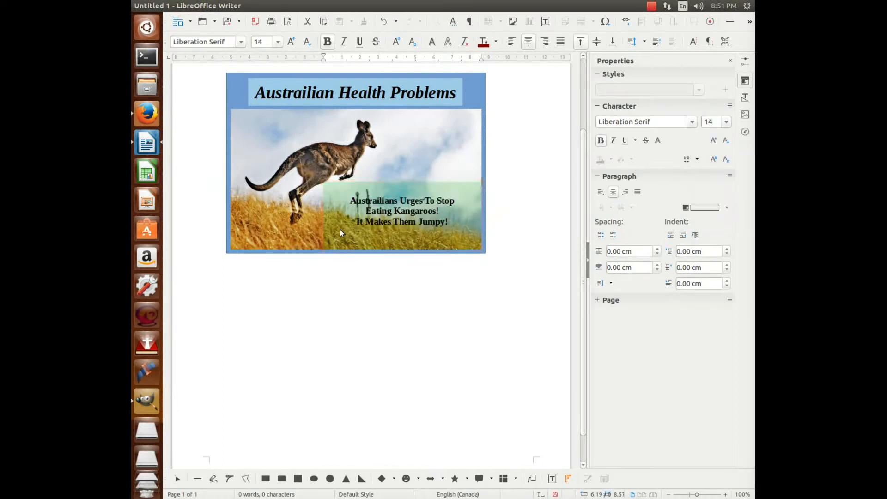
Shrink the caption box to fit its smaller text and align it with the picture's right edge, just below the kangaroo's head
drag(386, 208, 404, 165)
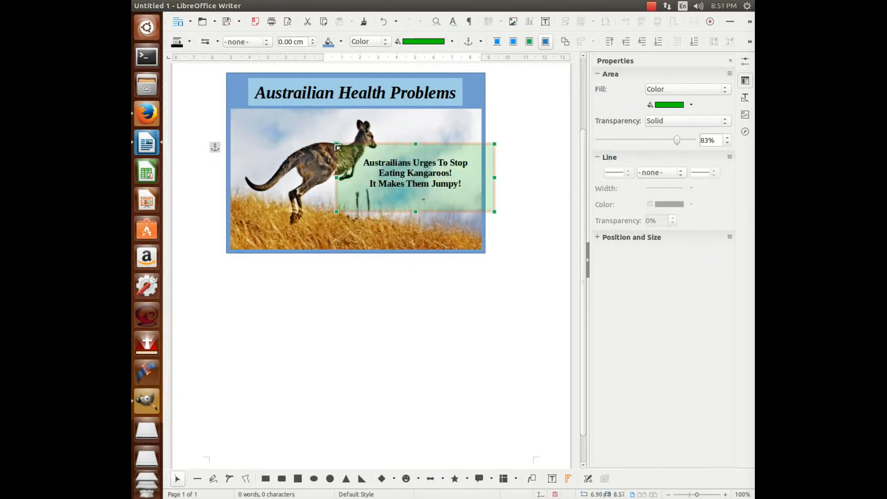
drag(334, 180, 367, 178)
drag(465, 179, 458, 179)
drag(424, 143, 424, 155)
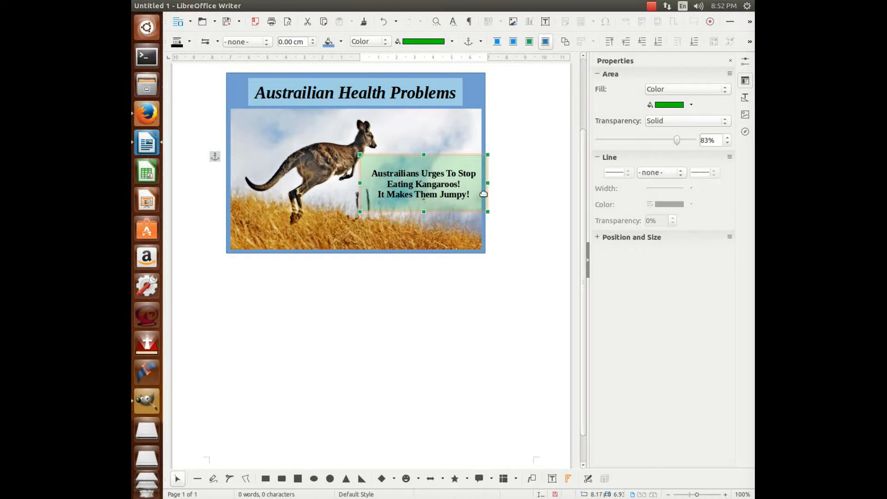
drag(462, 192, 455, 195)
click(509, 167)
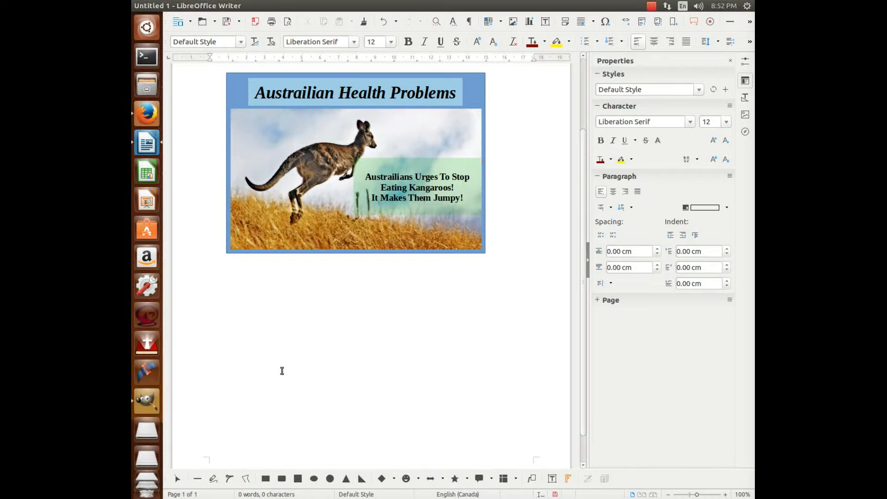
Add a text box below the banner reading "Americans Connected Inc"
scroll(316, 313, up, 4)
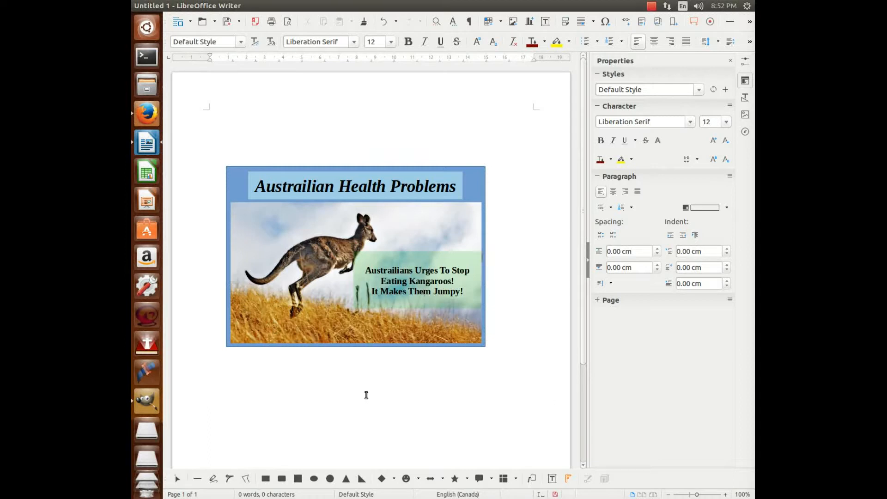
click(553, 479)
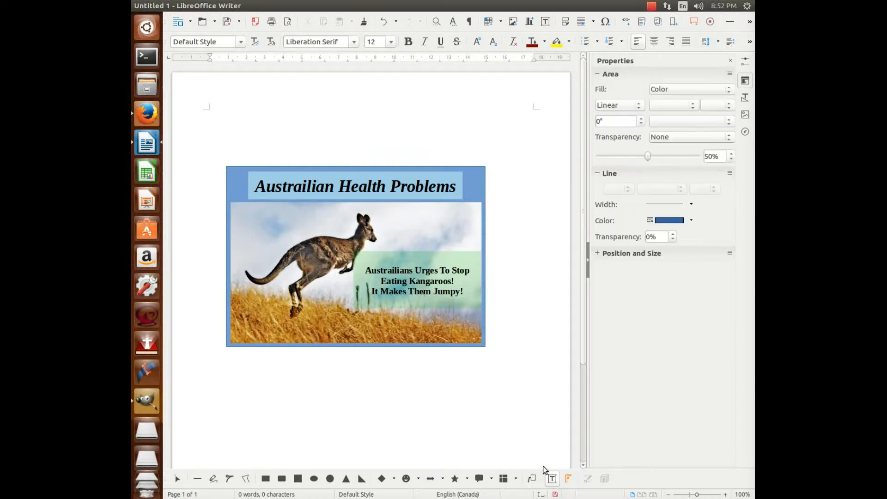
drag(260, 385, 391, 400)
text(Americans Connected Inc)
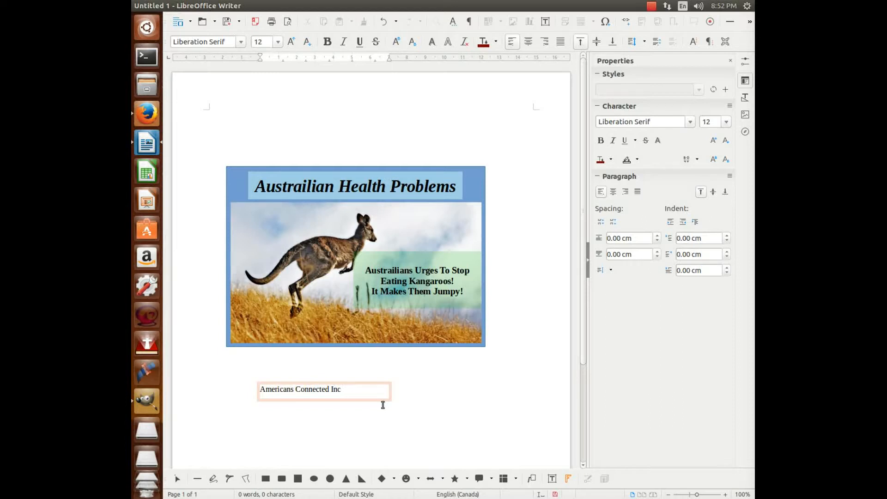
click(528, 424)
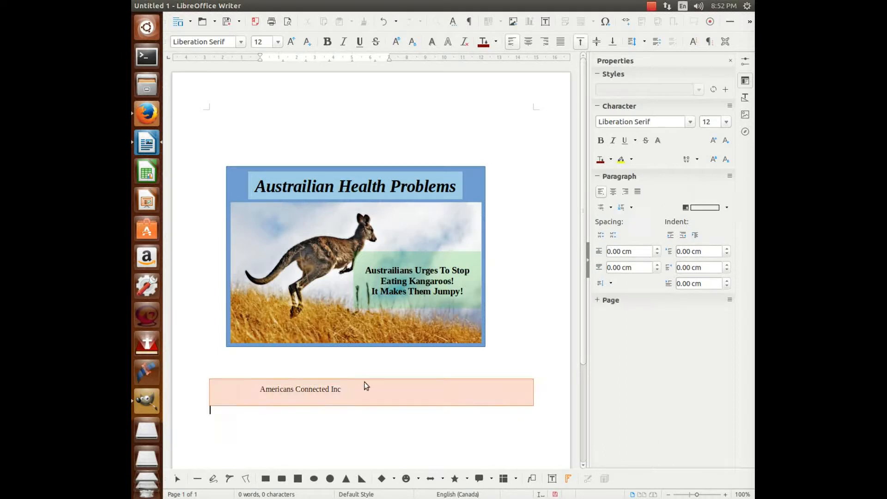
Move the "Americans Connected Inc" text box onto the lower-left corner of the kangaroo picture
click(303, 388)
drag(304, 389, 279, 332)
click(450, 401)
Format the "Americans Connected Inc" text as bold, italic and underlined
triple_click(263, 334)
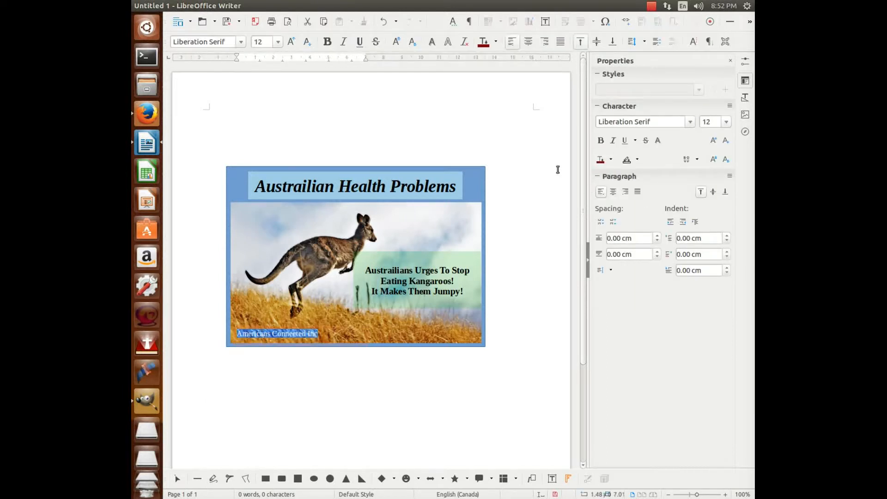
click(601, 141)
click(613, 141)
click(624, 140)
click(396, 408)
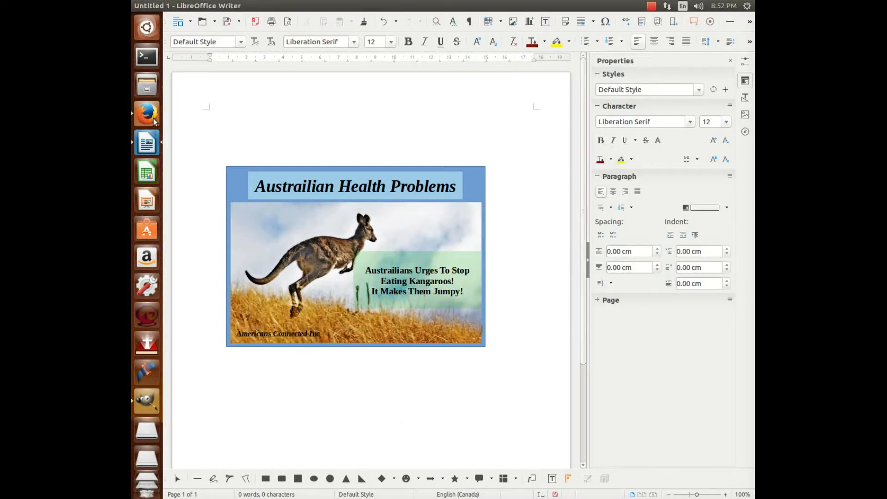
Save the document as "Jumpy Kangaroos" in the Documents folder
mouse_move(194, 8)
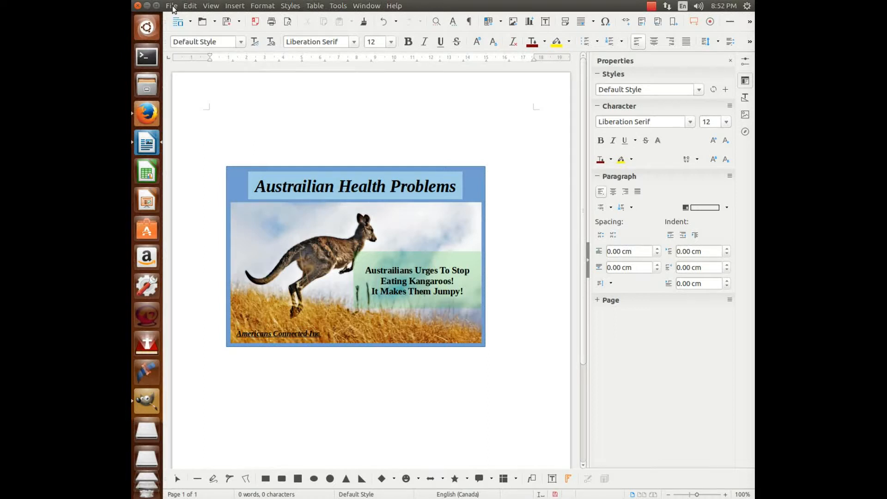
click(171, 6)
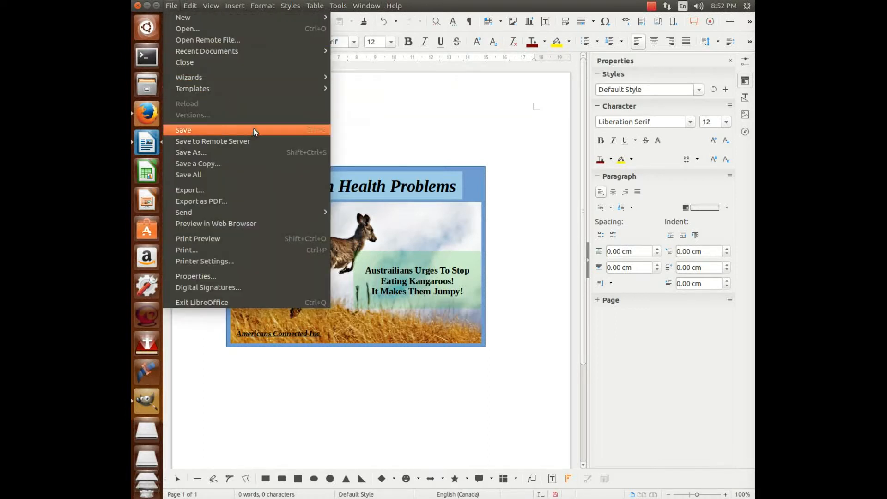
click(189, 152)
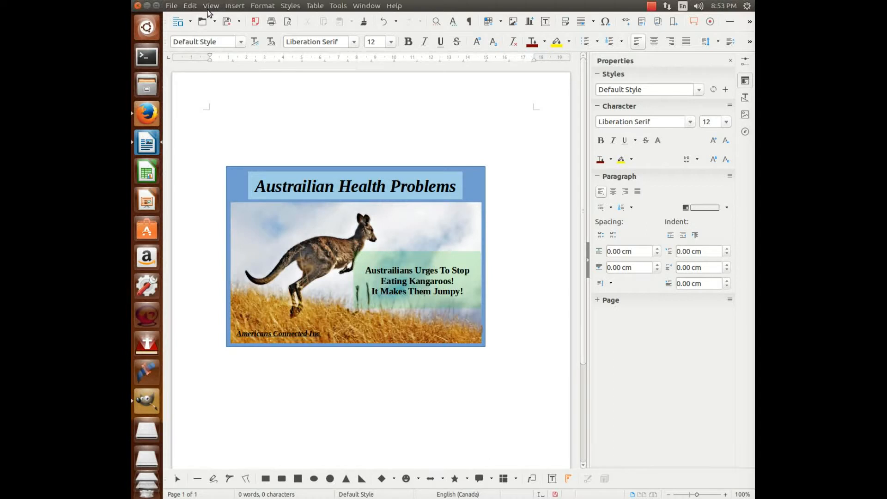
click(172, 6)
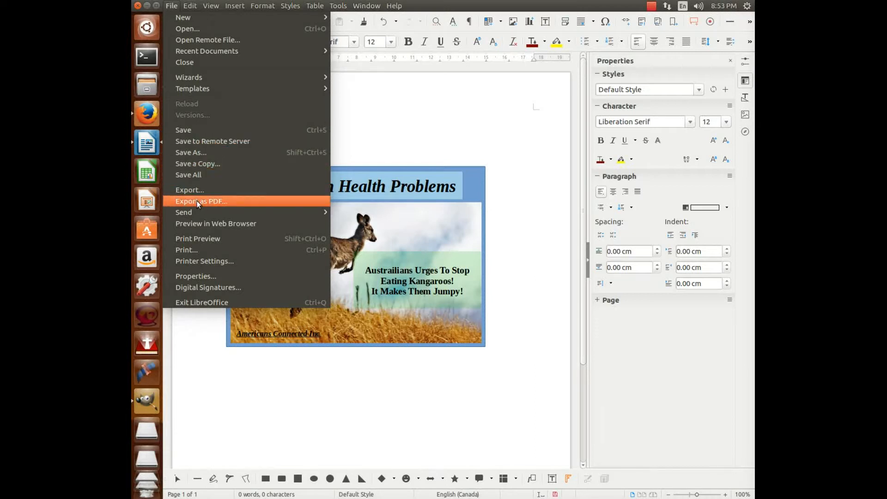
click(197, 157)
text(Jumpy Kangaroos)
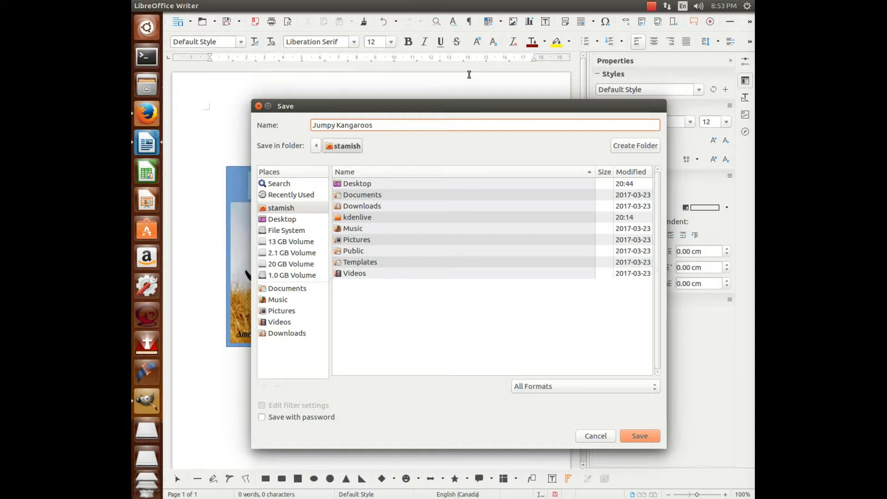
click(287, 290)
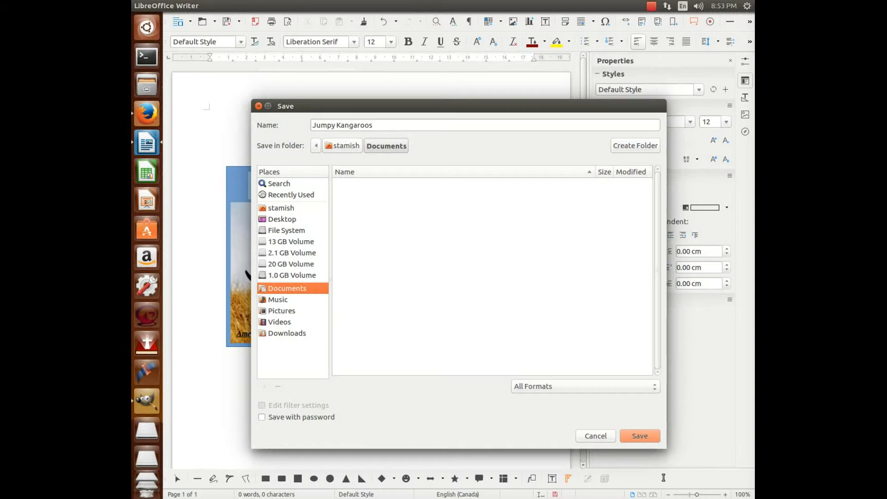
click(642, 439)
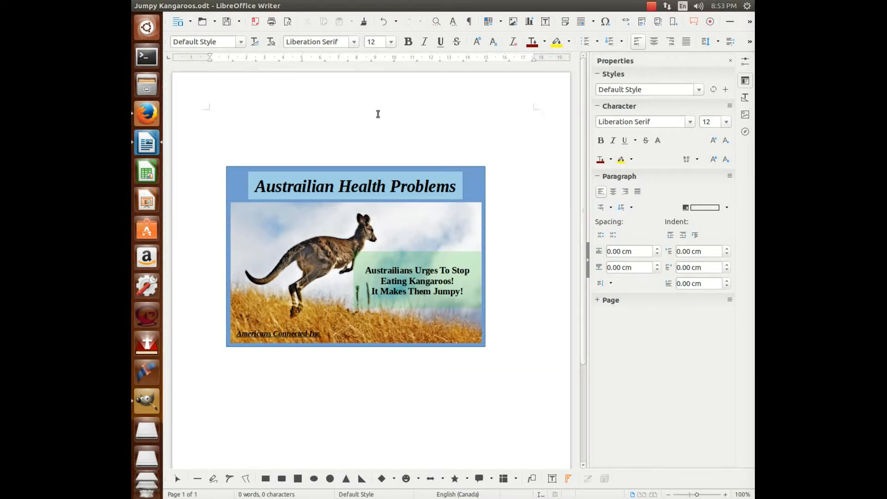
click(157, 113)
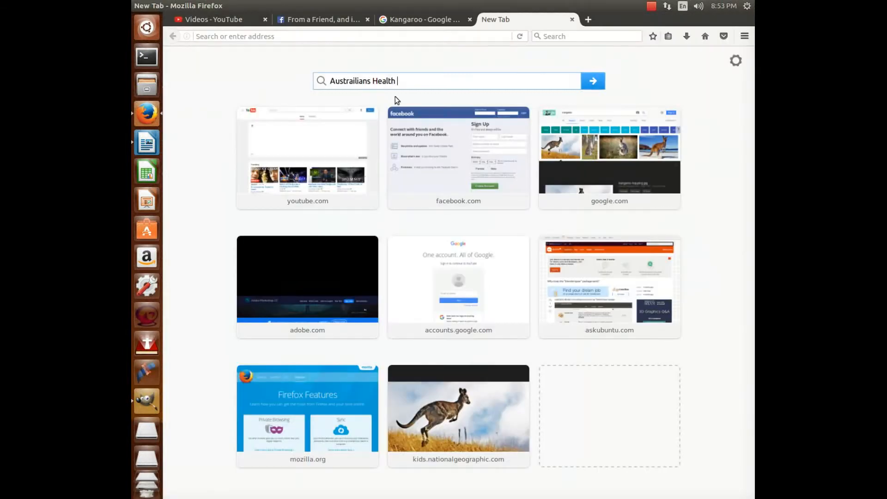
click(435, 20)
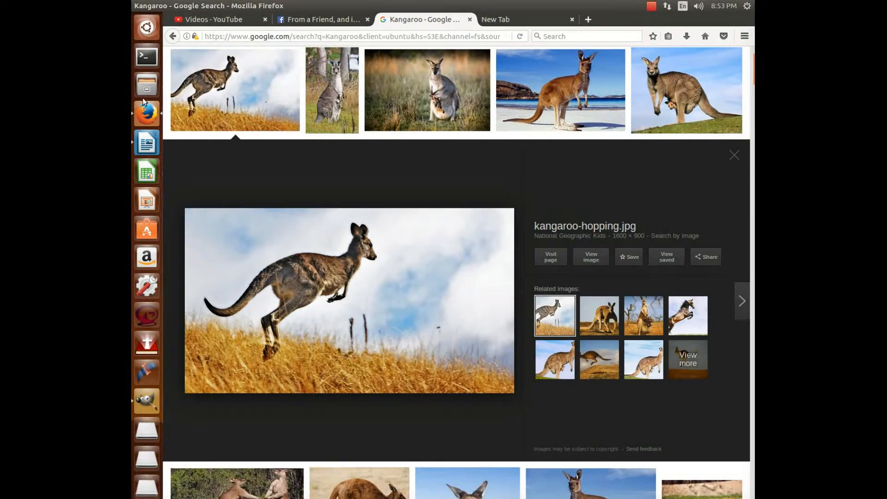
click(146, 142)
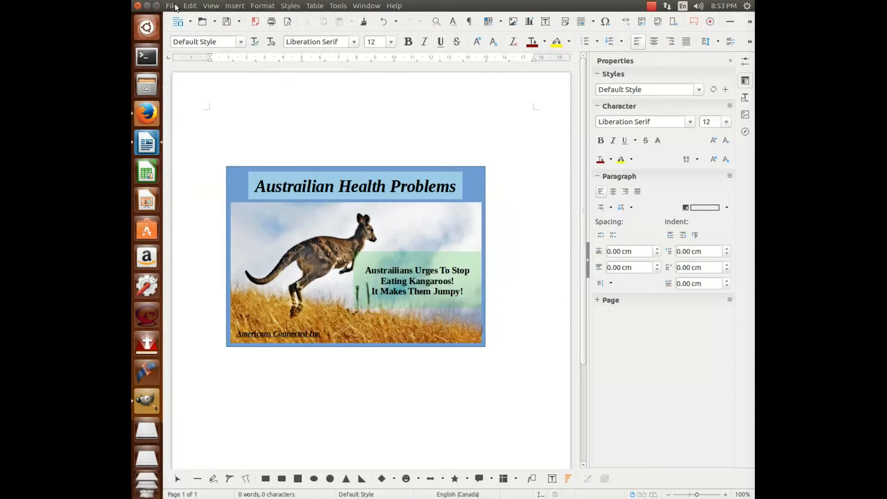
Export the banner document as a PDF named "Jumpy Kangaroos" to the Documents folder, keeping the default export options
click(173, 6)
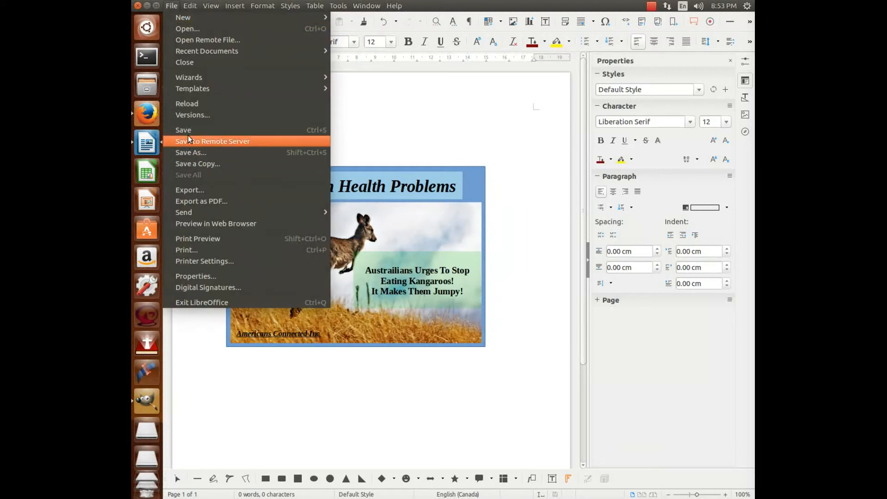
click(197, 204)
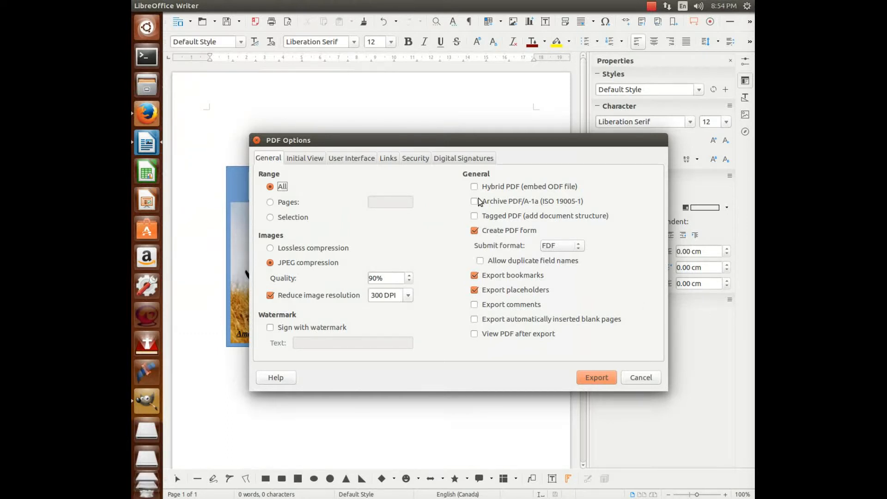
click(597, 378)
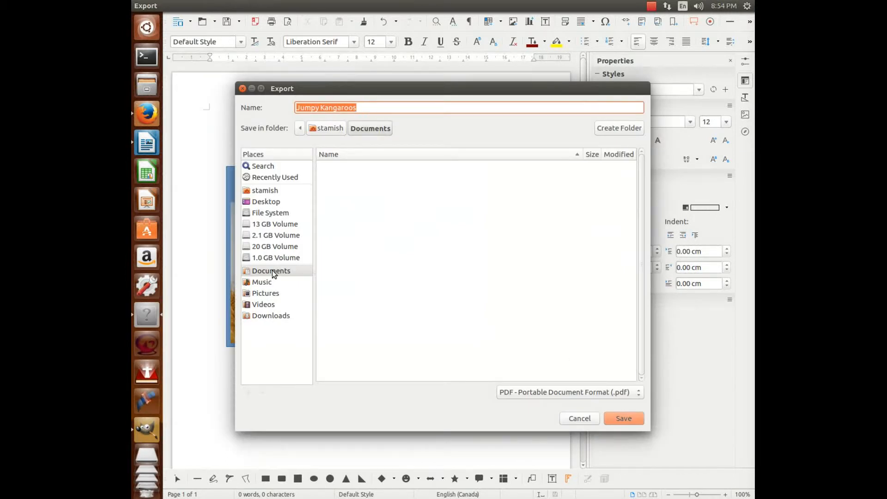
click(619, 419)
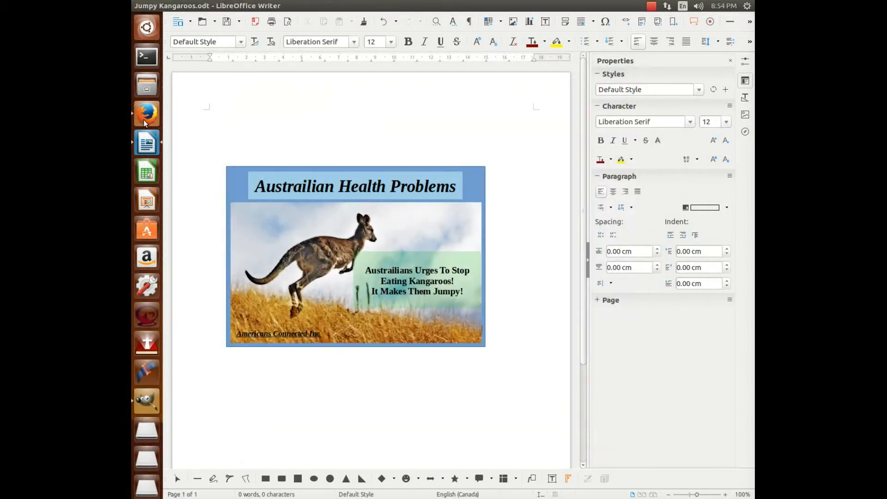
Open "Jumpy Kangaroos.pdf" from the Documents folder with GIMP Image Editor and import it with the default PDF import settings
click(147, 85)
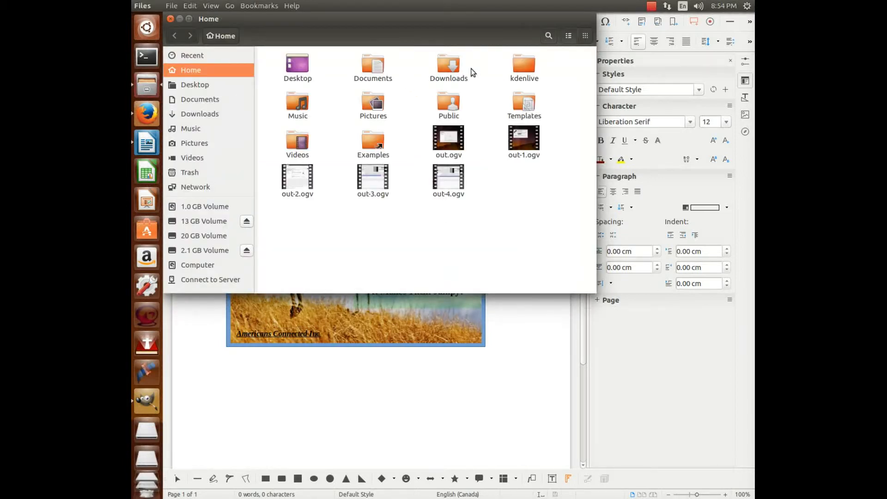
double_click(373, 68)
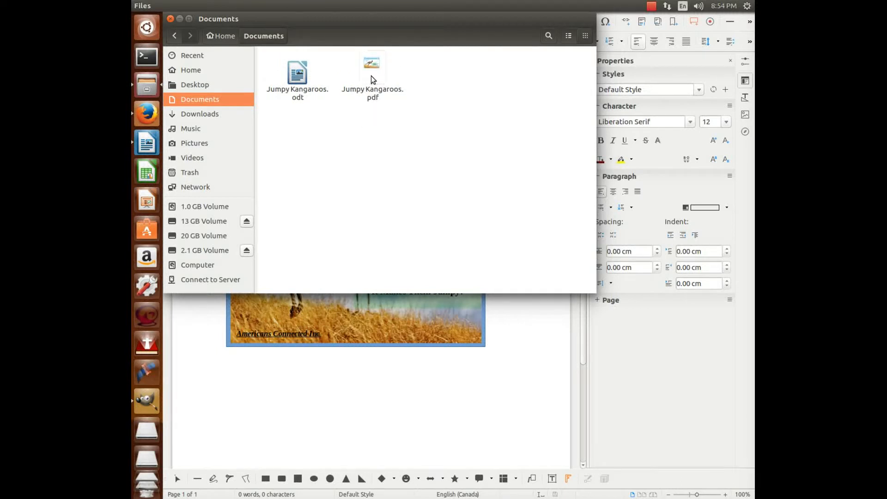
right_click(379, 73)
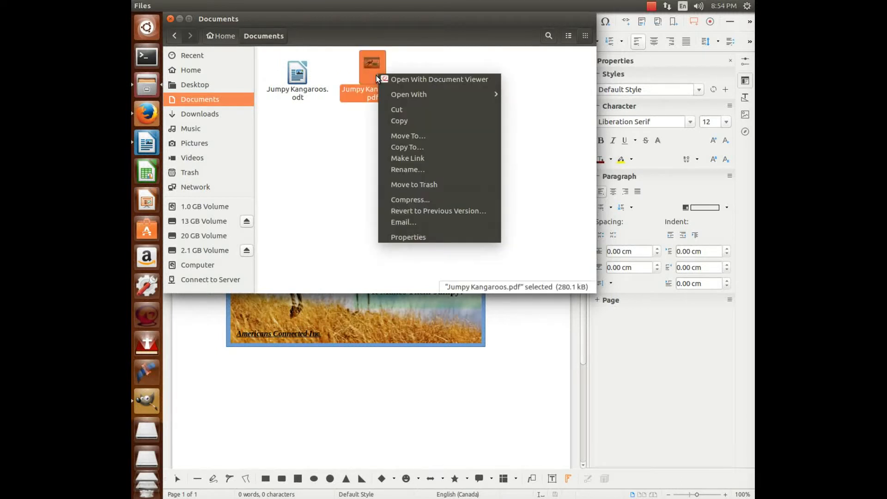
mouse_move(400, 94)
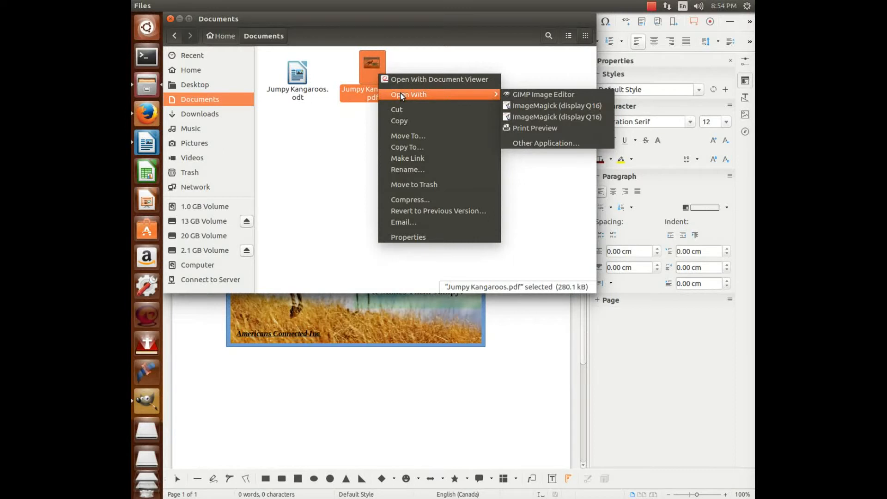
click(520, 95)
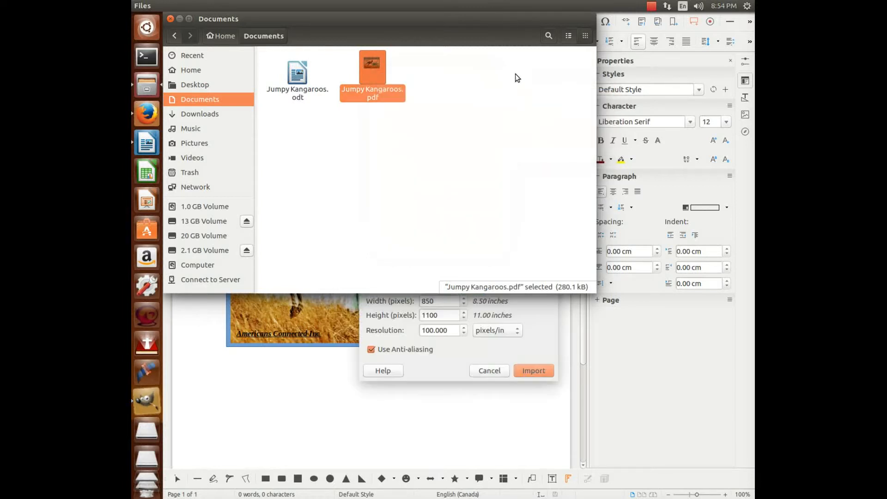
click(171, 19)
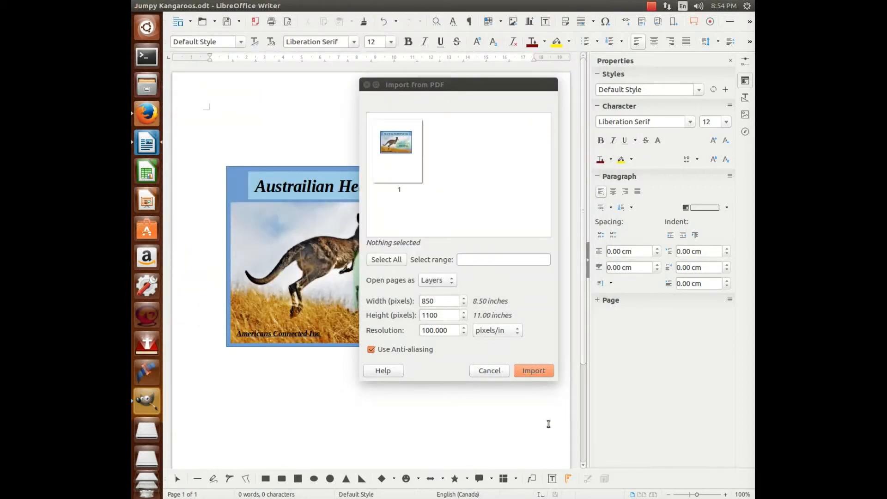
click(534, 371)
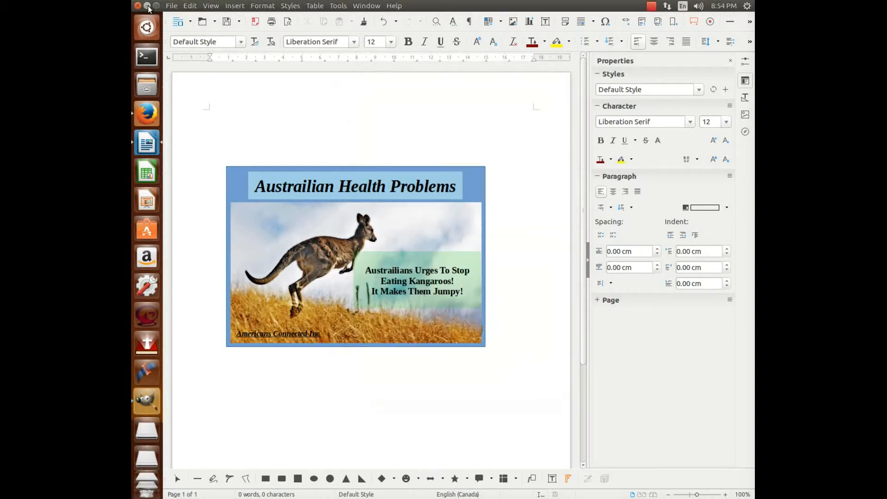
Minimise the Writer and browser windows and switch to GIMP with the imported PDF
click(147, 5)
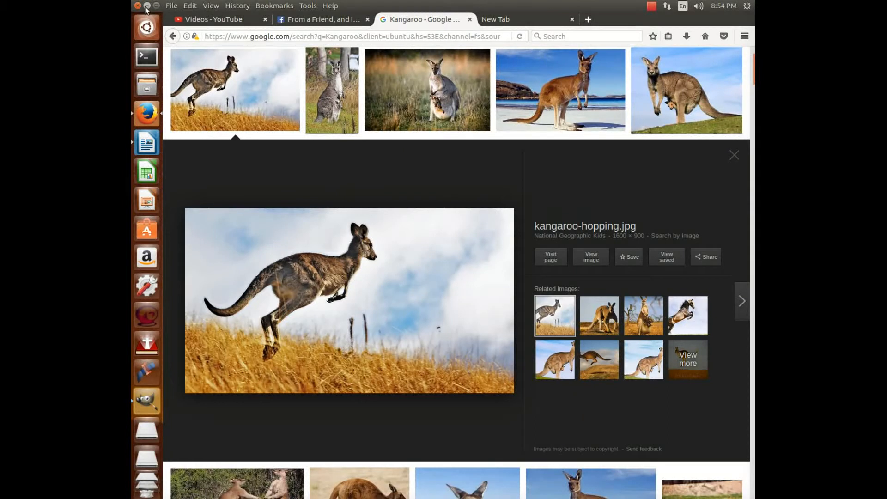
click(146, 6)
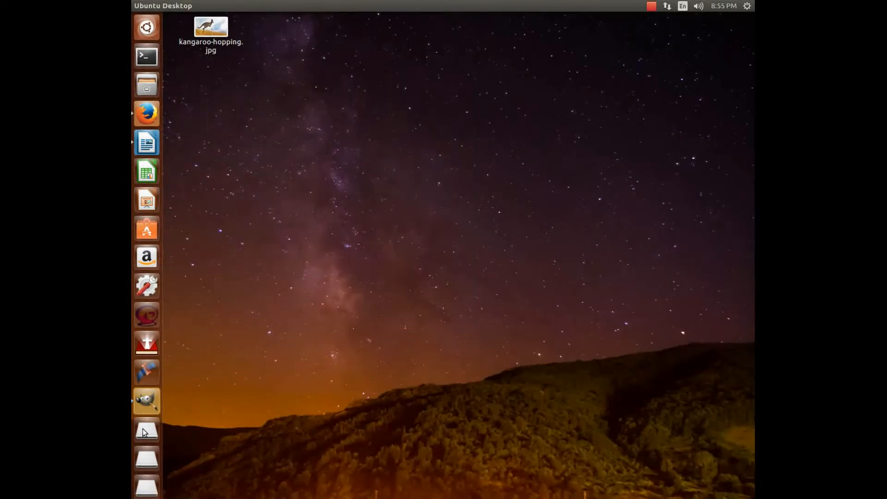
click(147, 400)
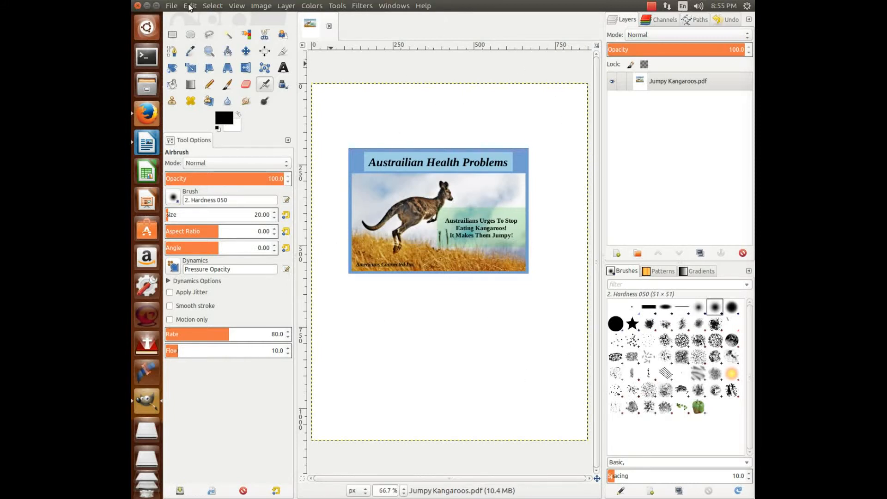
Crop the page to the banner's blue border, an area of about 555 × 386 pixels, then leave the Crop tool for the Move tool
click(237, 6)
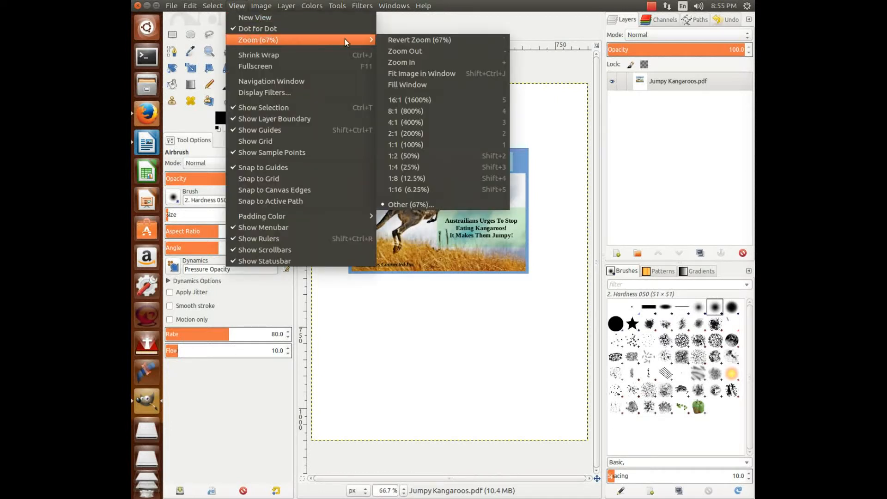
click(409, 144)
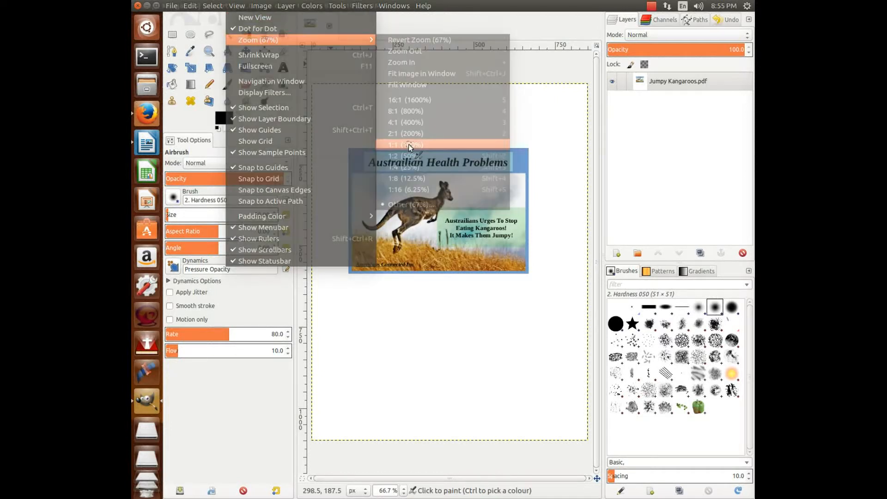
mouse_move(511, 476)
mouse_down()
mouse_move(486, 479)
mouse_move(501, 480)
mouse_up()
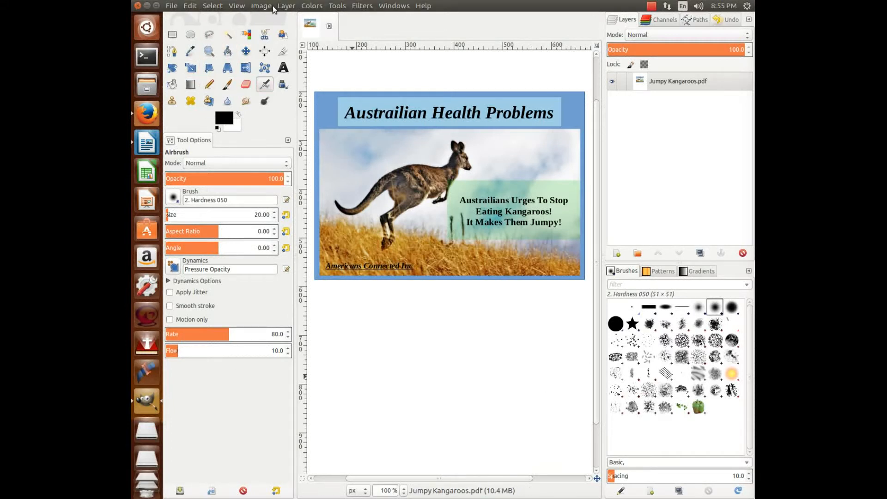
click(335, 6)
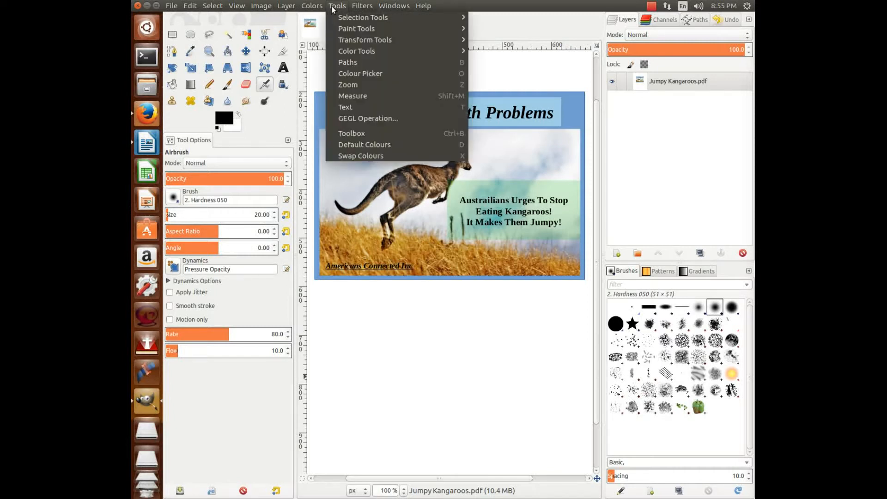
mouse_move(351, 39)
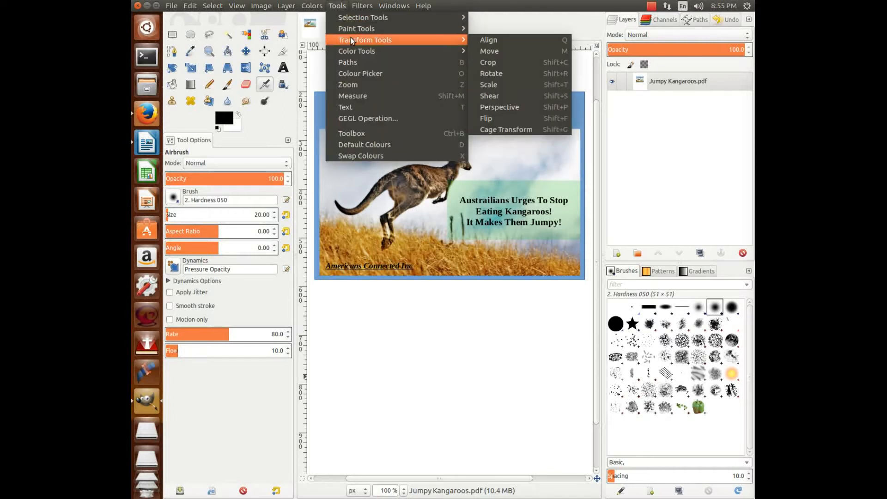
click(488, 62)
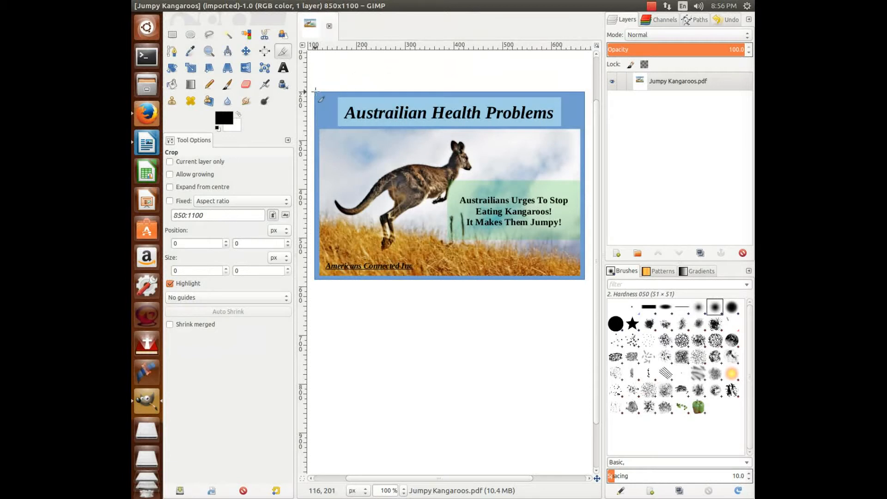
drag(315, 91, 584, 279)
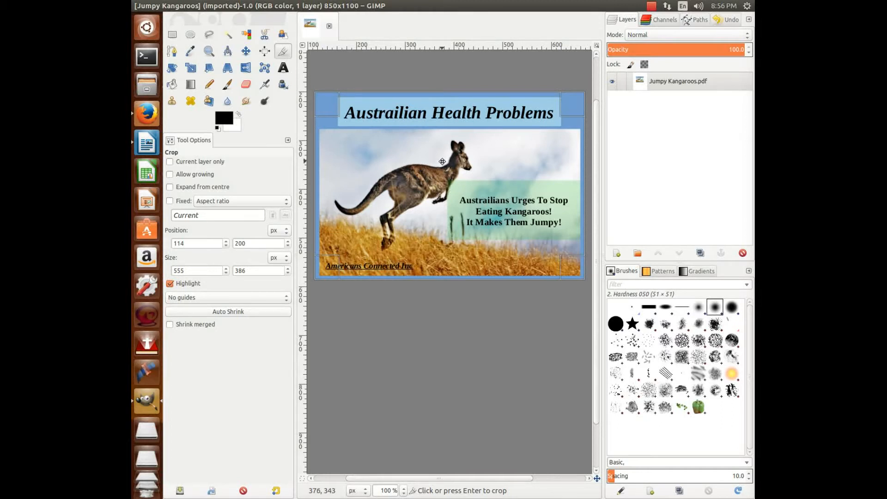
click(441, 173)
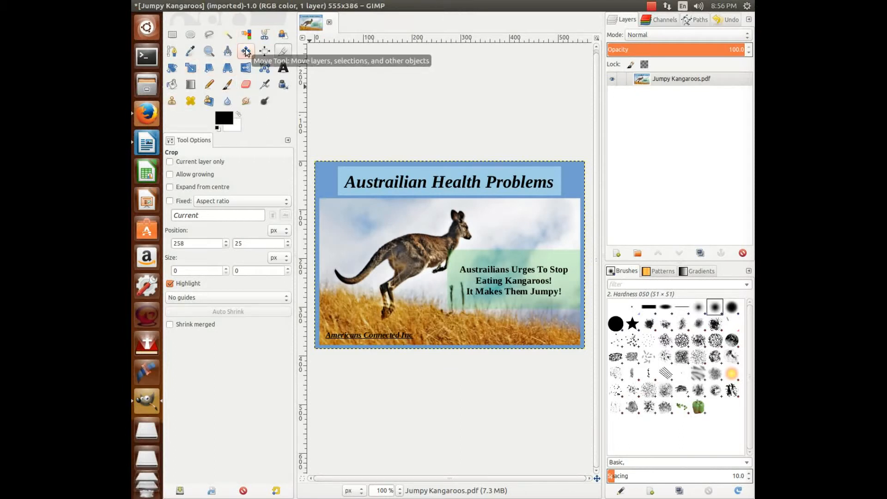
click(247, 53)
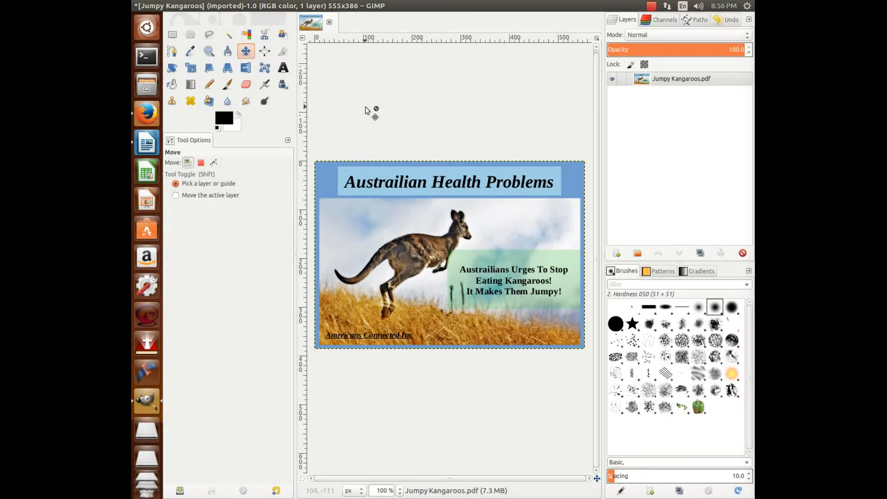
Start exporting the cropped image and change the file name to "Jumpy Kangaroos.jpeg", keeping the "All export images" filter
mouse_move(216, 3)
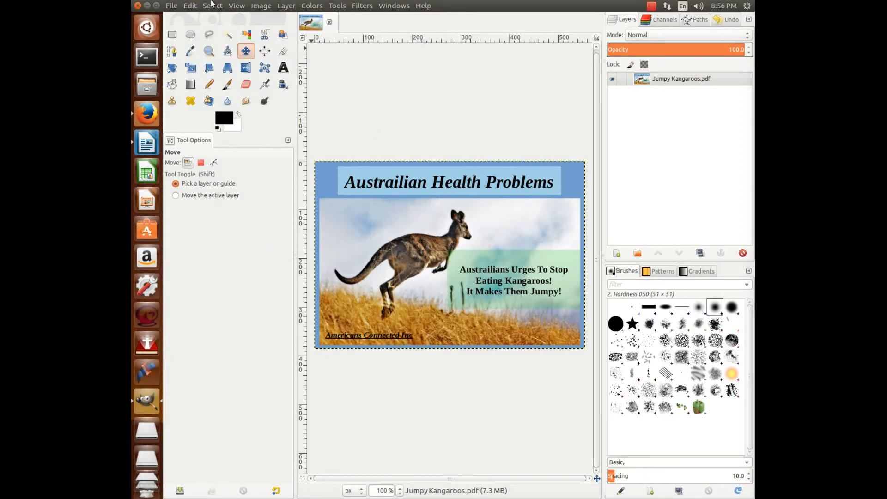
click(172, 6)
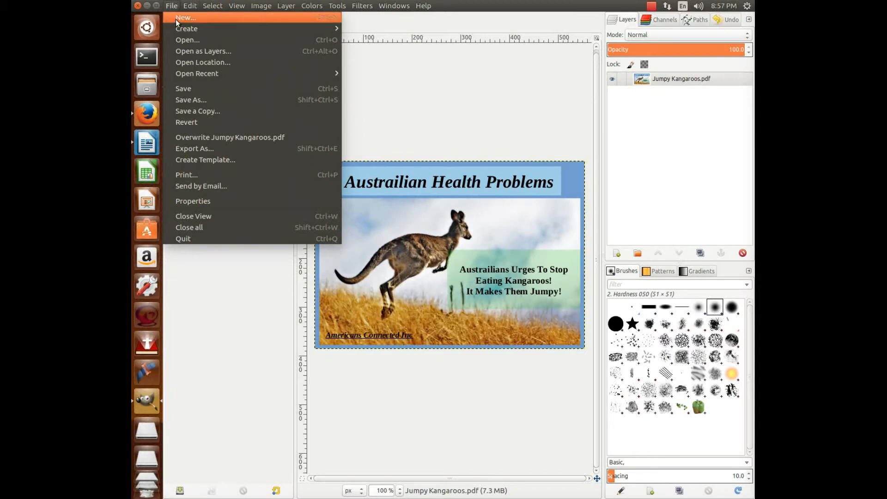
click(182, 149)
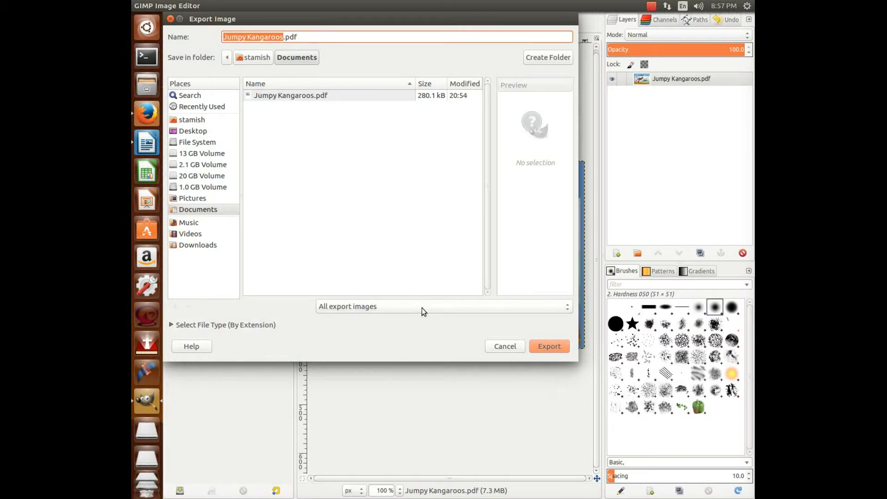
click(568, 306)
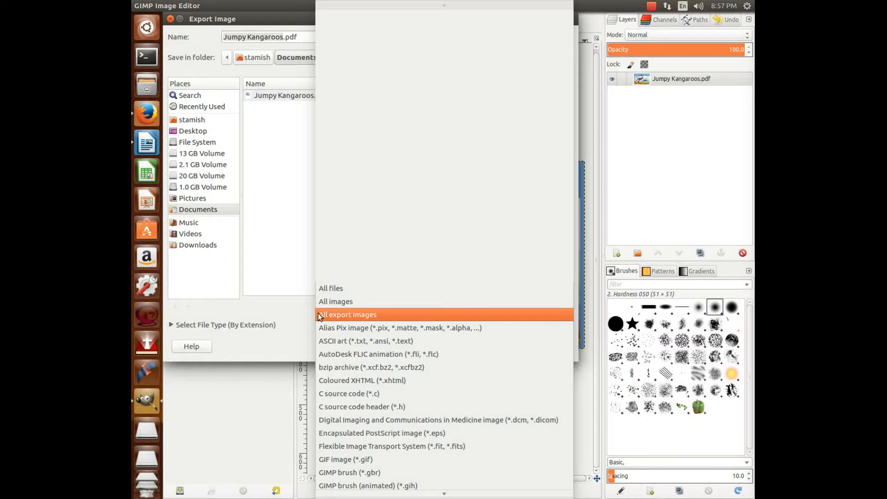
click(368, 315)
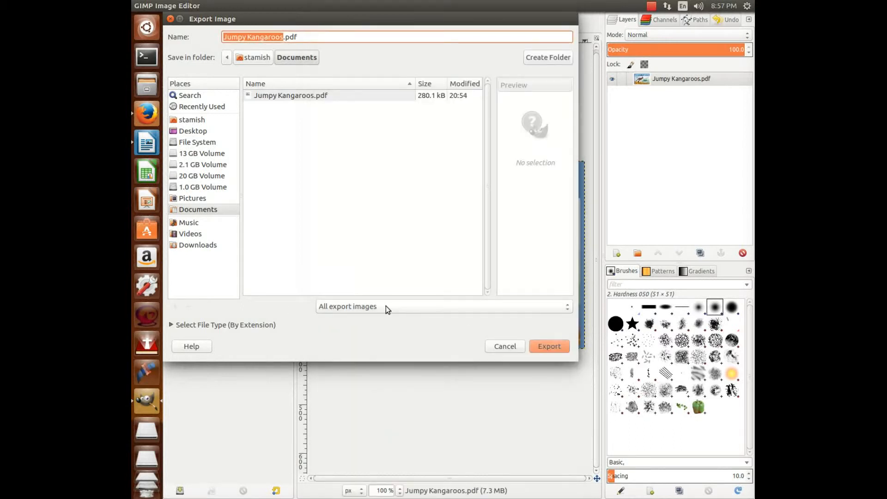
click(309, 37)
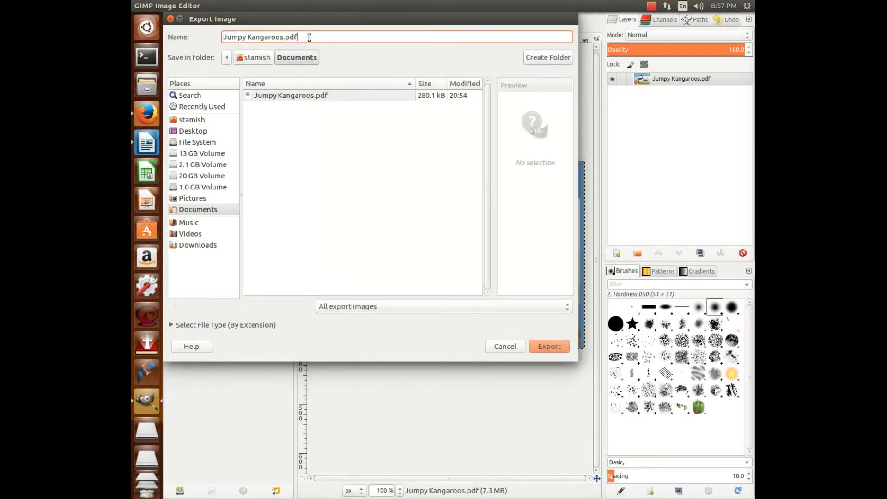
key(BackSpace)
key(BackSpace)
key(BackSpace)
text(jpeg)
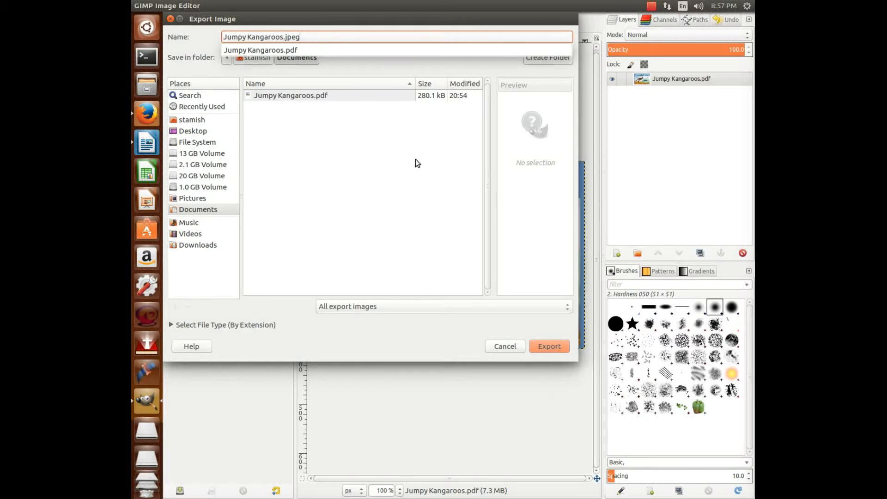
click(327, 34)
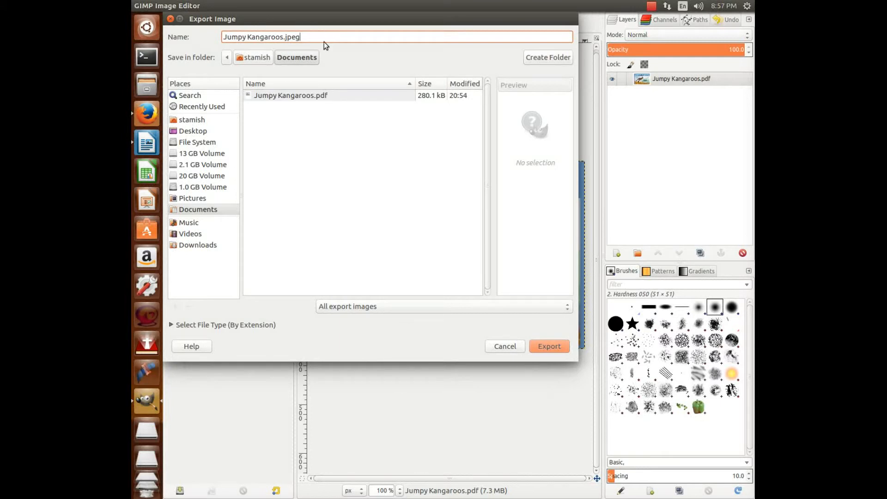
click(566, 306)
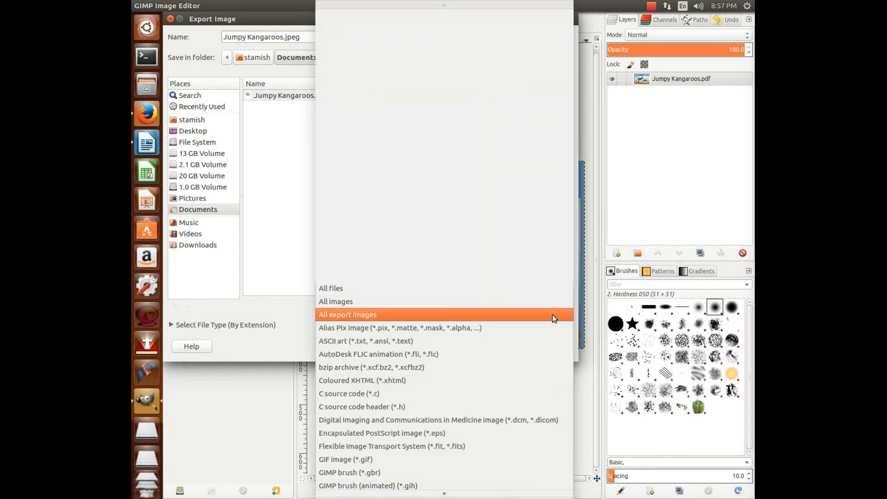
scroll(502, 358, down, 8)
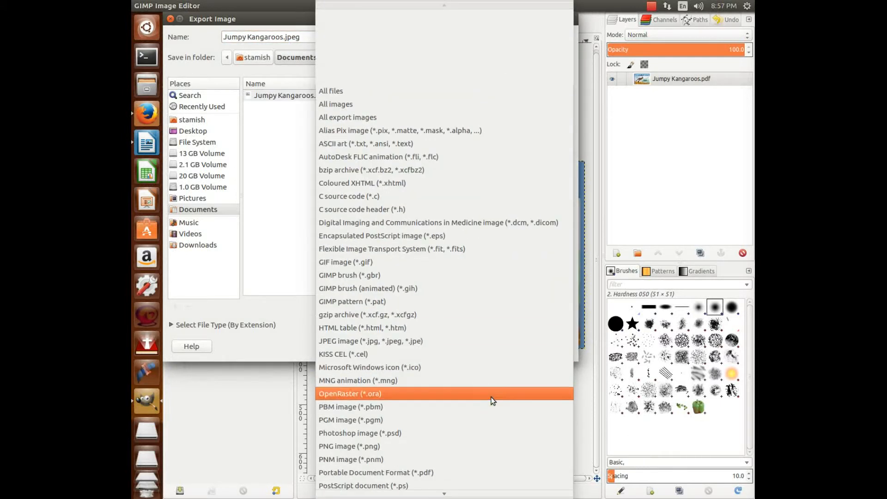
scroll(490, 402, down, 3)
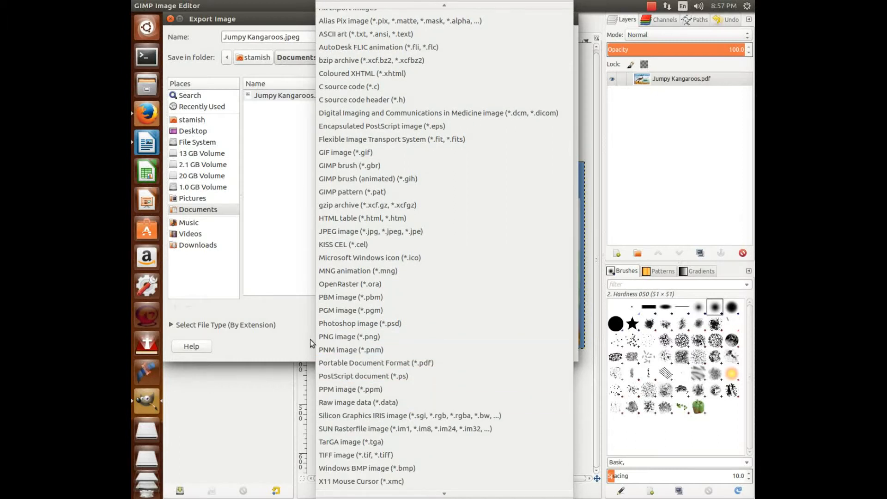
scroll(515, 293, up, 2)
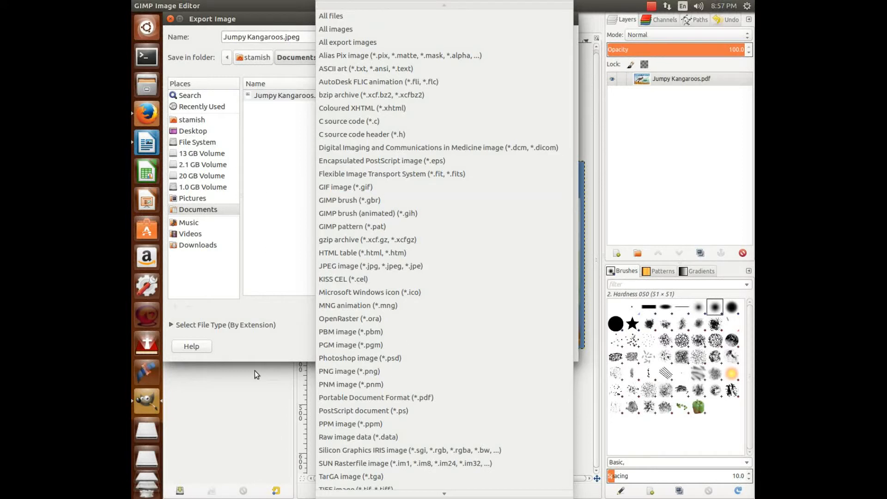
click(268, 306)
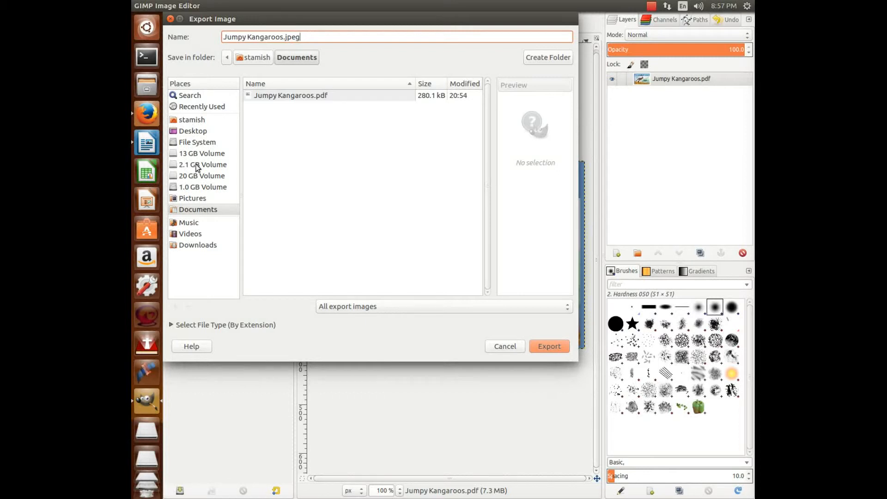
Export the JPEG to the Desktop at quality 90 with the preview shown in the image window, keeping the default advanced options
click(193, 132)
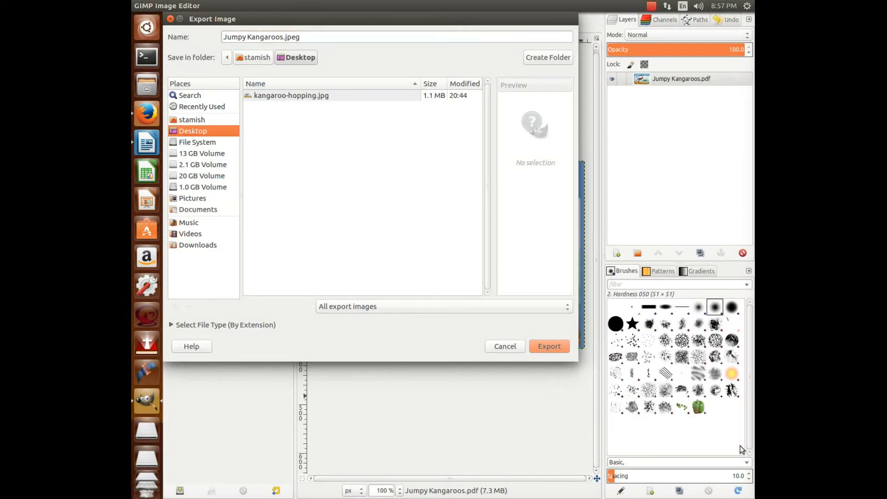
click(556, 347)
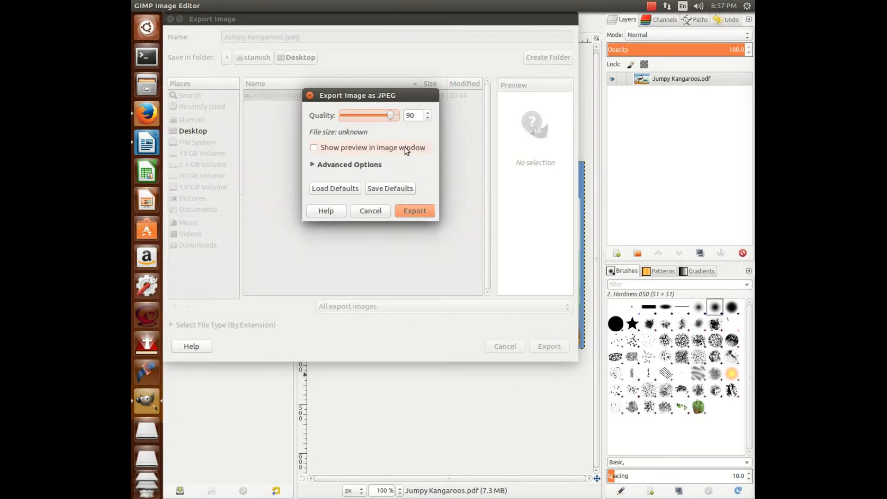
click(315, 148)
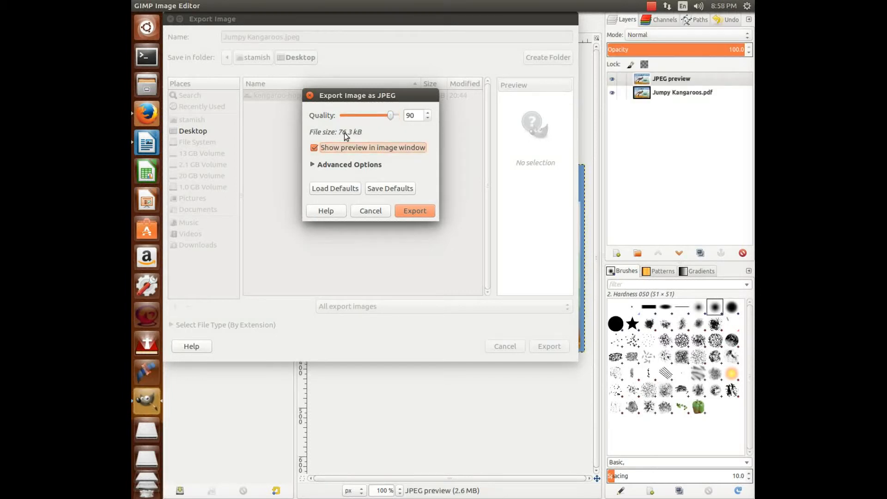
click(384, 116)
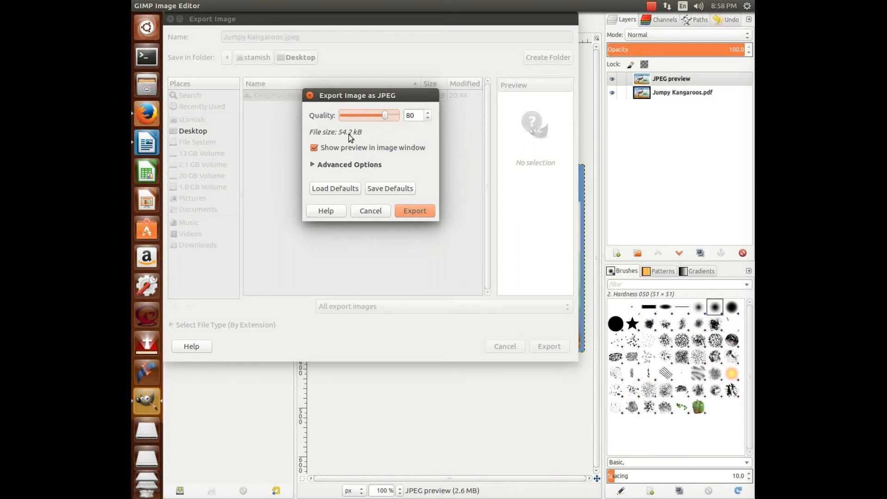
click(389, 116)
click(316, 166)
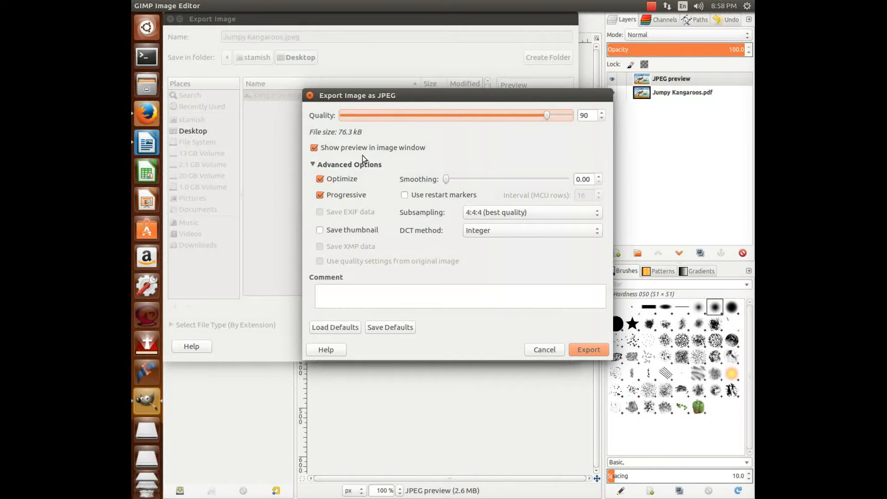
click(314, 165)
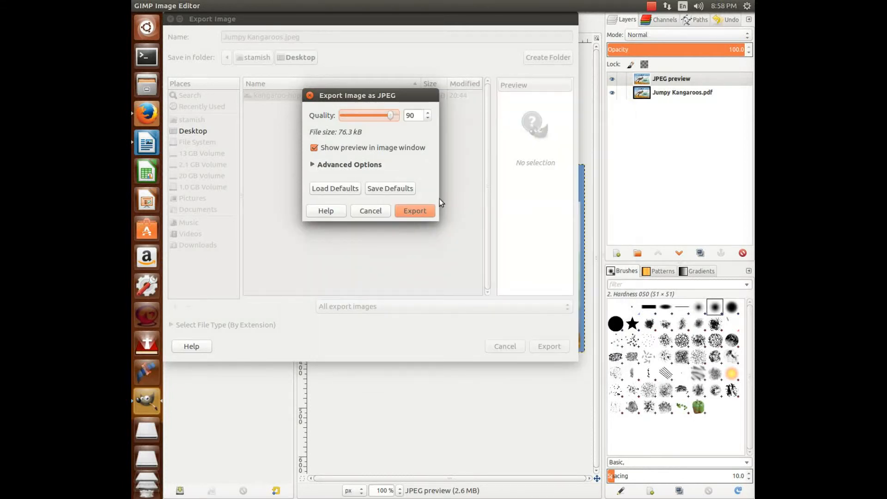
click(421, 211)
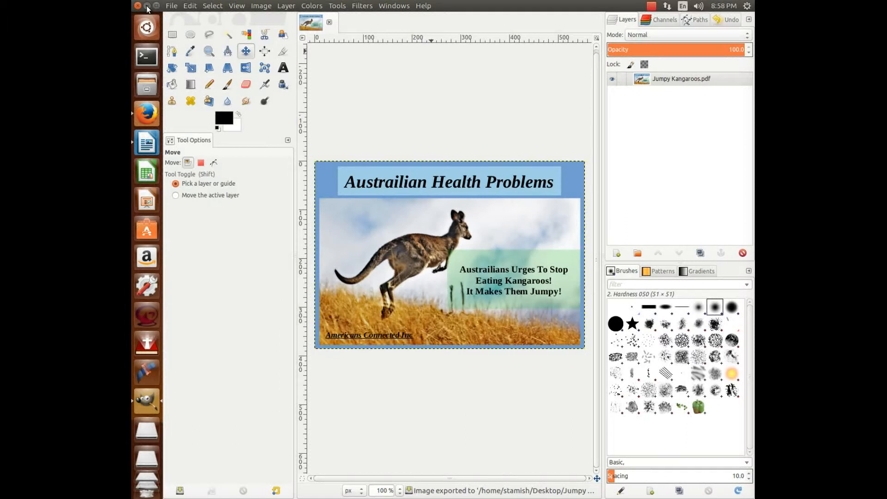
Minimise GIMP and open "Jumpy Kangaroos.jpeg" from the desktop in Image Viewer to check the exported banner
click(148, 6)
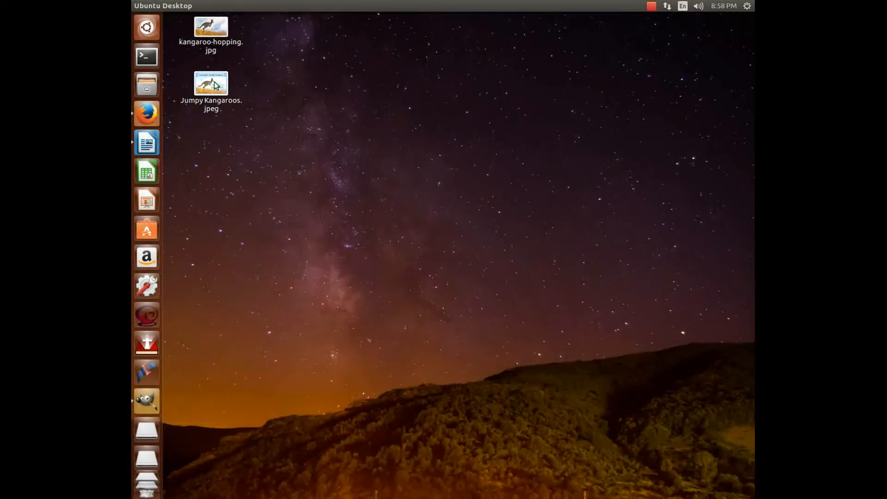
click(215, 84)
double_click(214, 81)
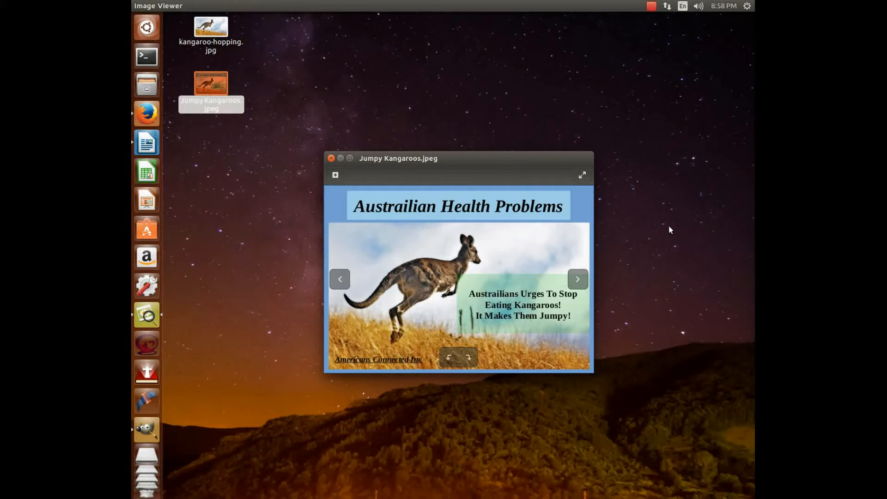
Switch to the Writer document, correct "Urges" to "Urged" in the green text box and save the document
click(138, 146)
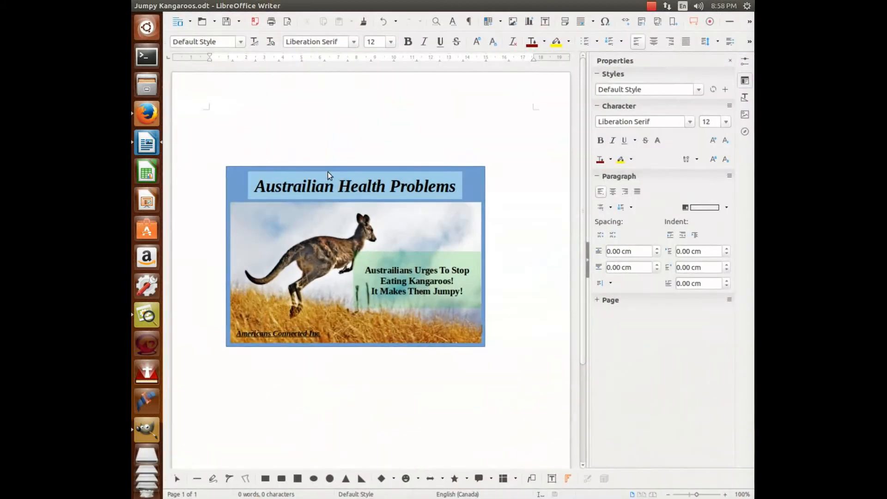
click(421, 278)
click(434, 270)
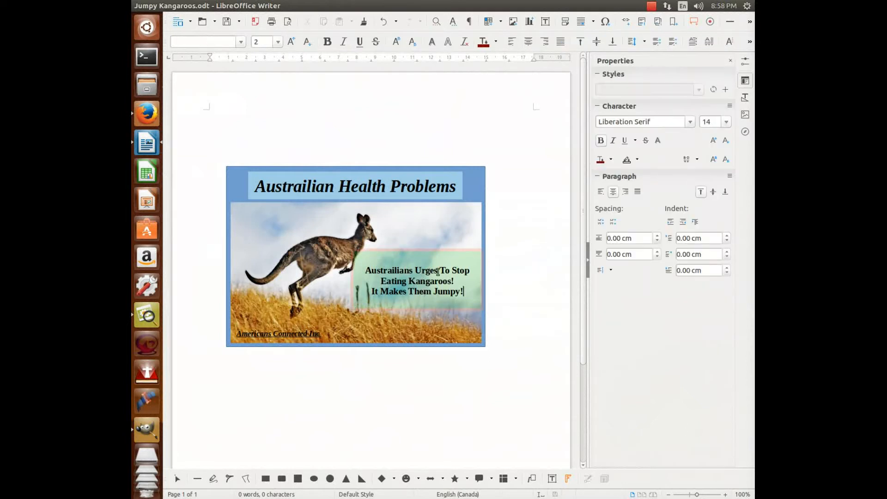
key(Delete)
text(d)
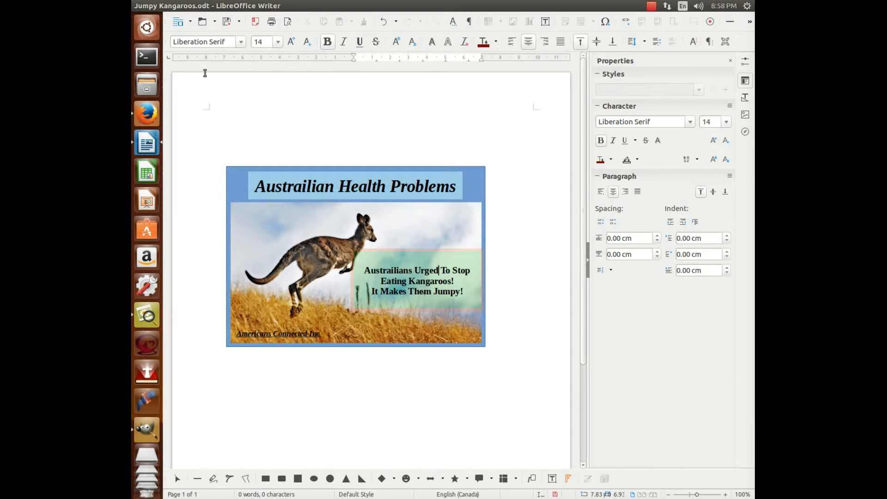
click(171, 6)
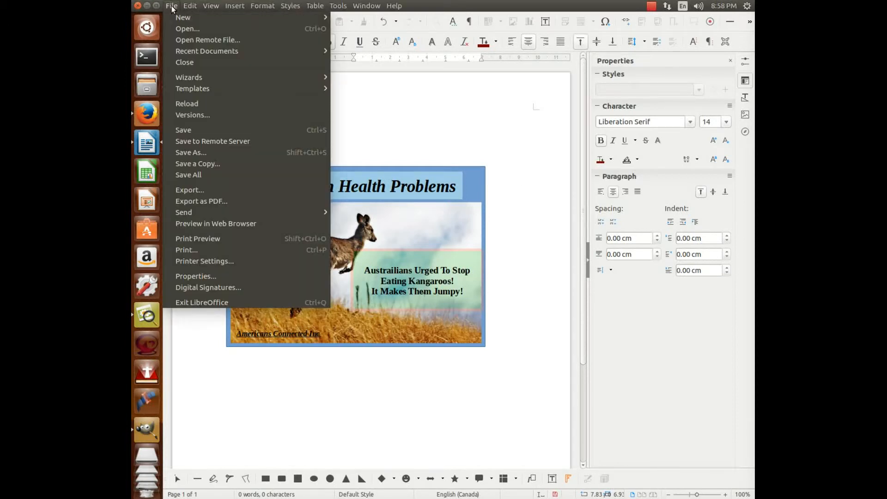
click(183, 130)
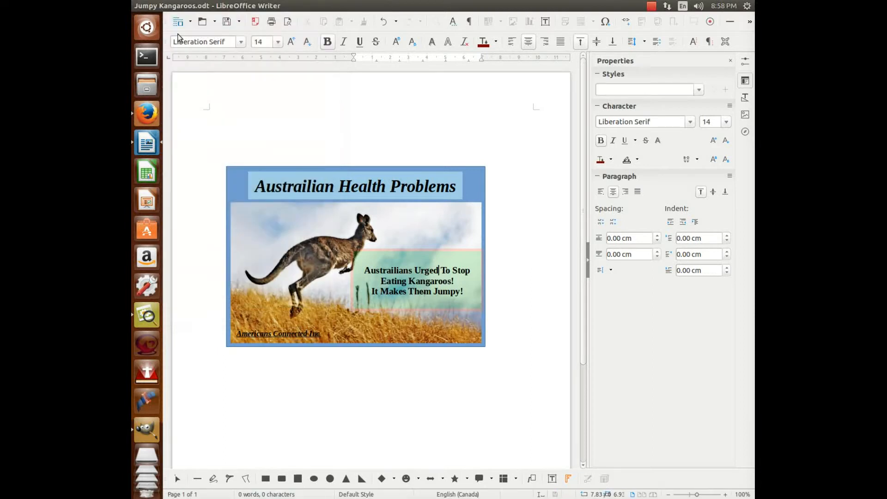
Export the document as a PDF with the default options, replacing "Jumpy Kangaroos.pdf" in the Documents folder
click(172, 6)
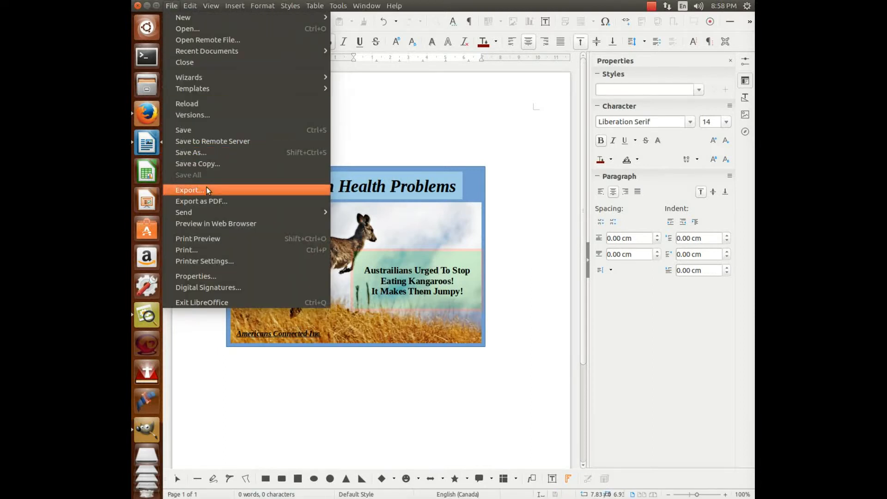
click(196, 202)
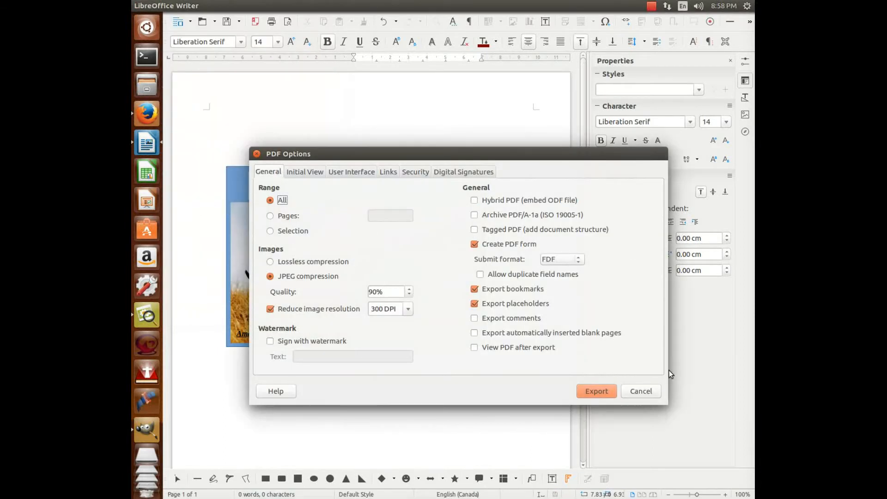
click(598, 391)
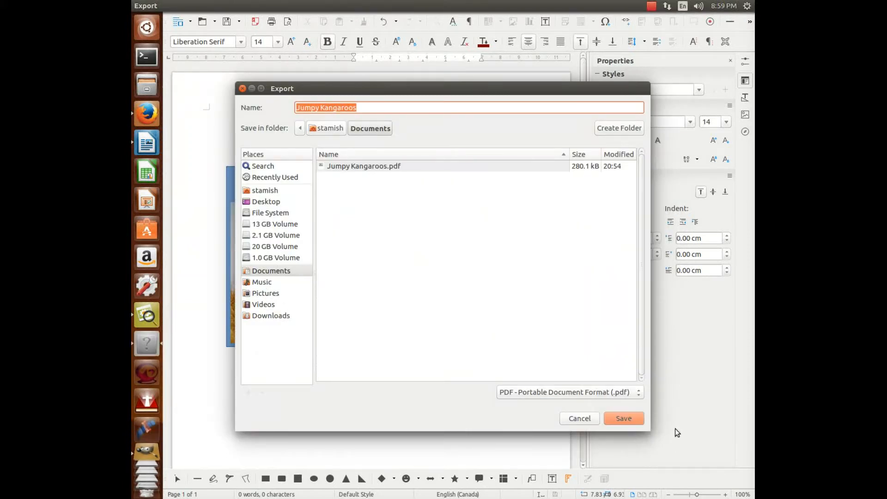
click(624, 418)
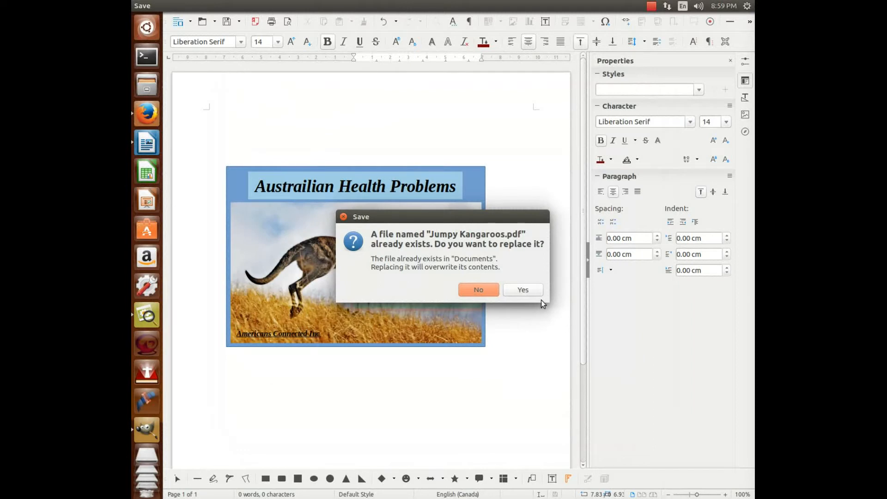
click(524, 290)
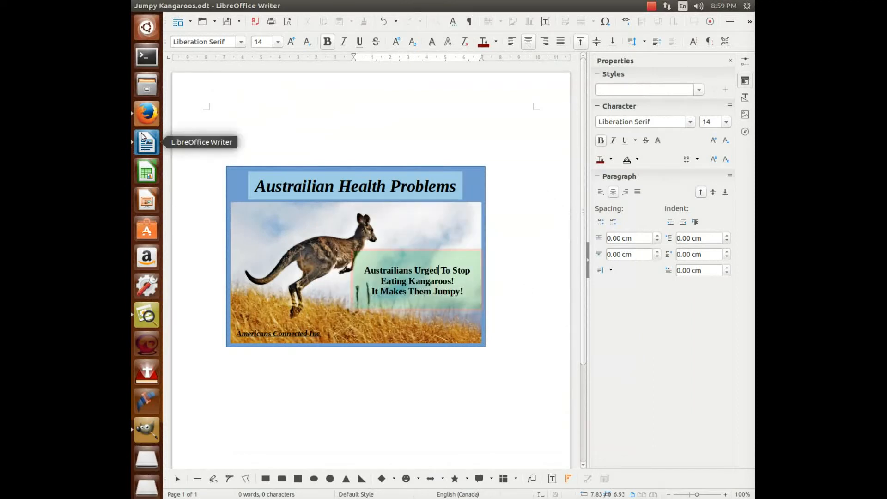
Open "Jumpy Kangaroos.pdf" from the Documents folder with GIMP, import it at 850 × 1100 pixels and 100 pixels/in, and switch to GIMP
click(147, 86)
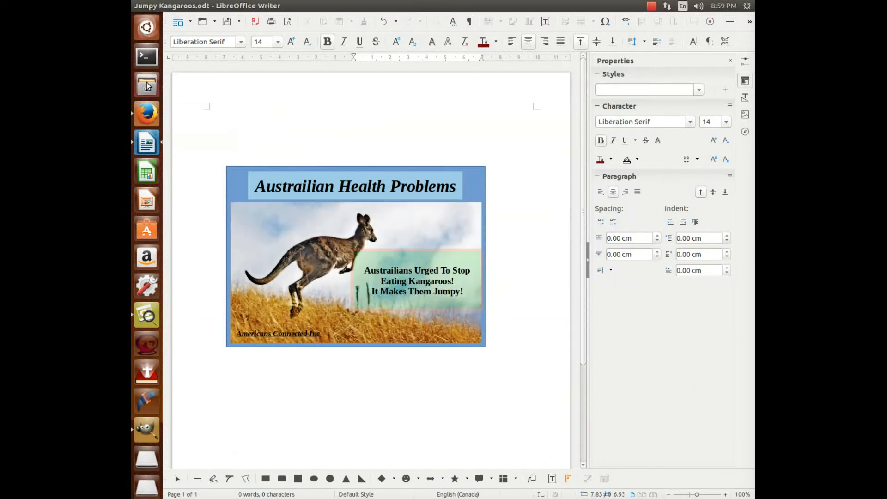
double_click(374, 64)
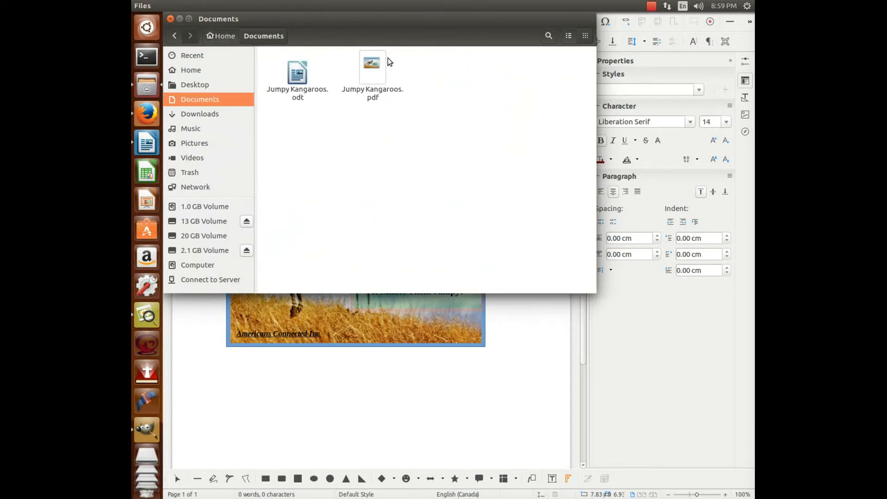
right_click(375, 67)
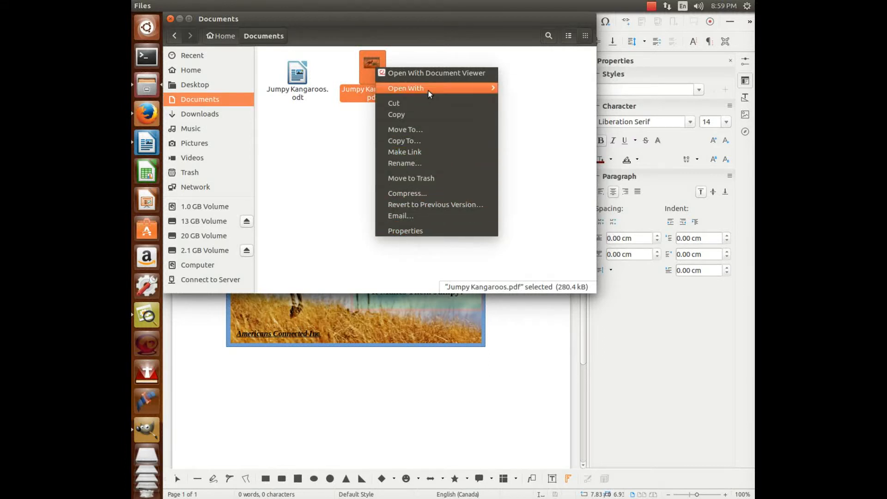
mouse_move(486, 92)
click(518, 91)
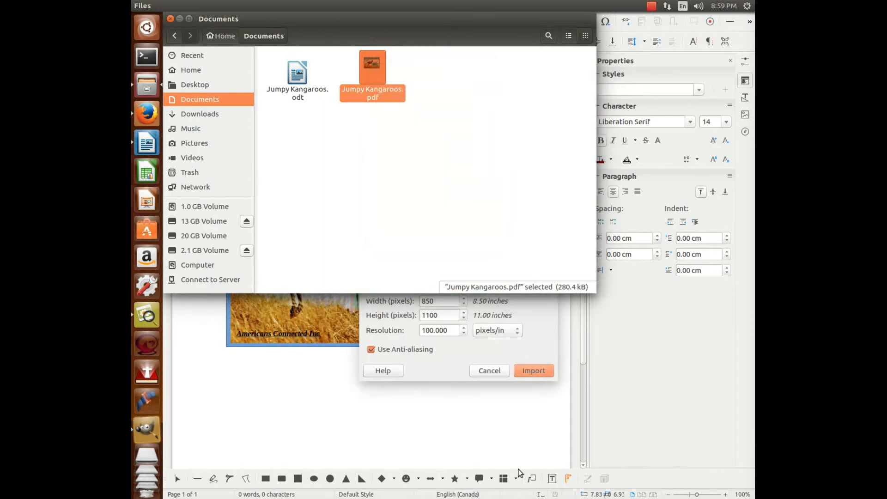
click(533, 373)
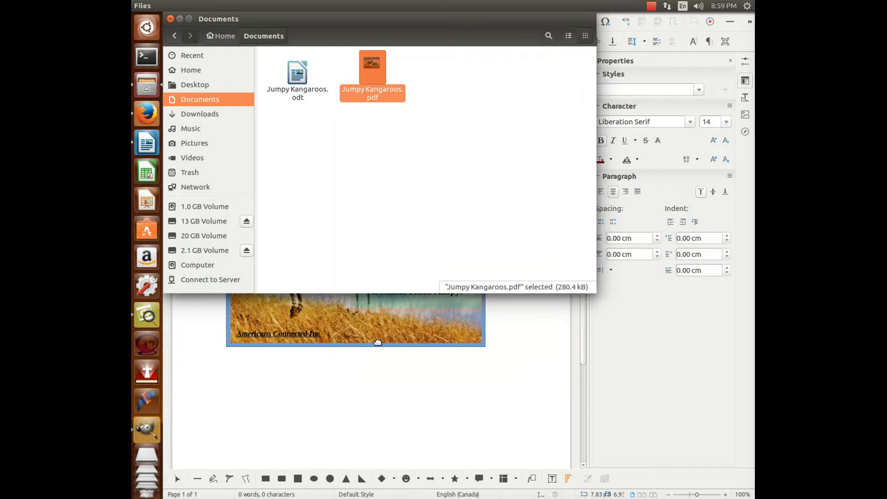
click(150, 427)
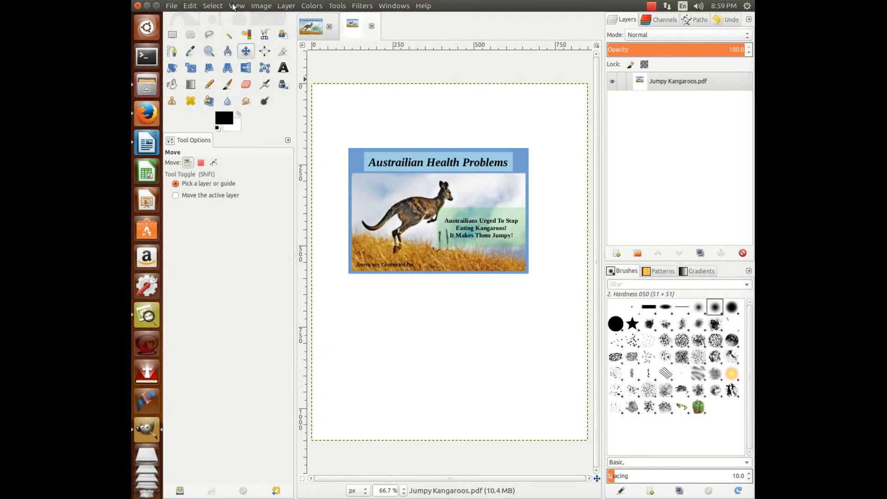
Crop the newly imported page to the banner's blue border, an area of about 555 × 387 pixels
click(234, 6)
mouse_move(259, 40)
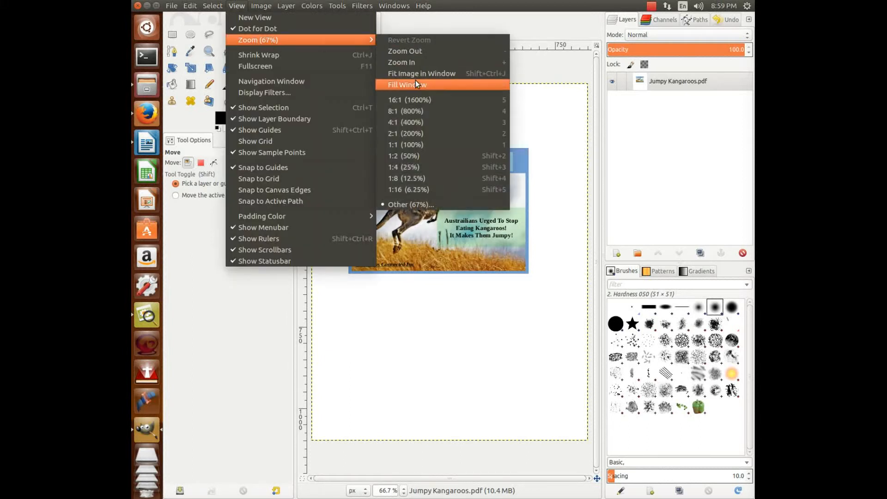
click(416, 144)
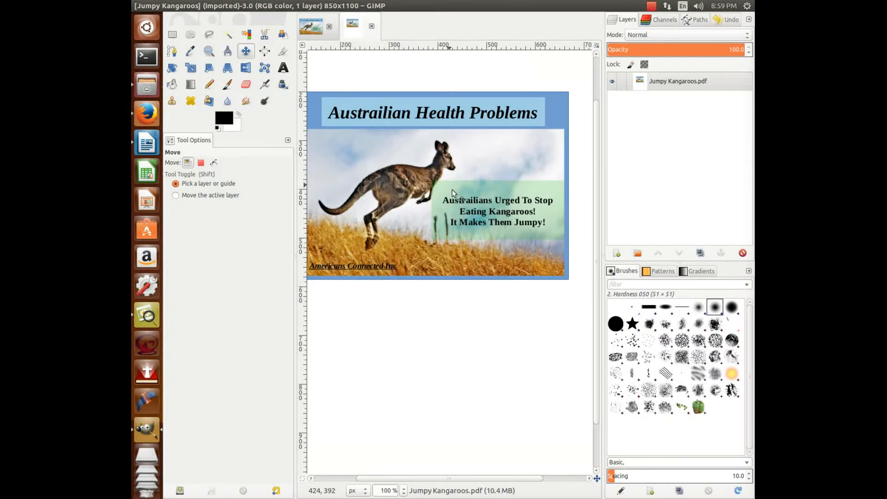
drag(514, 481, 501, 481)
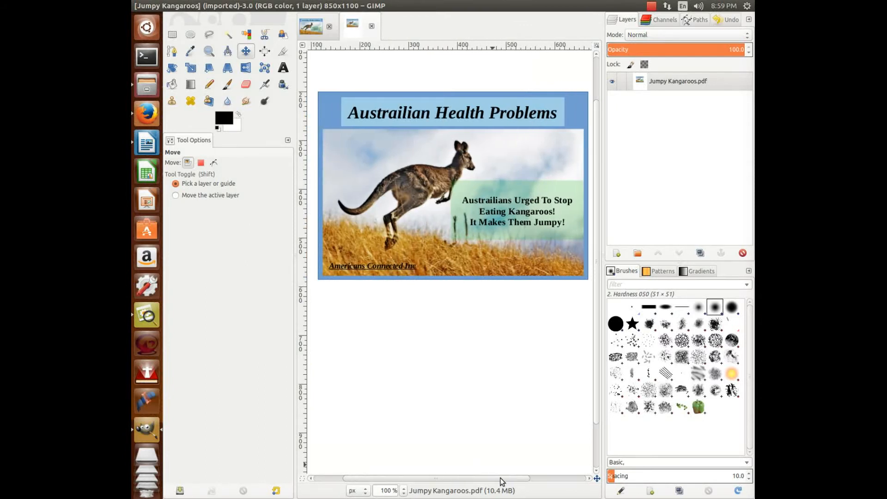
mouse_move(310, 6)
click(337, 6)
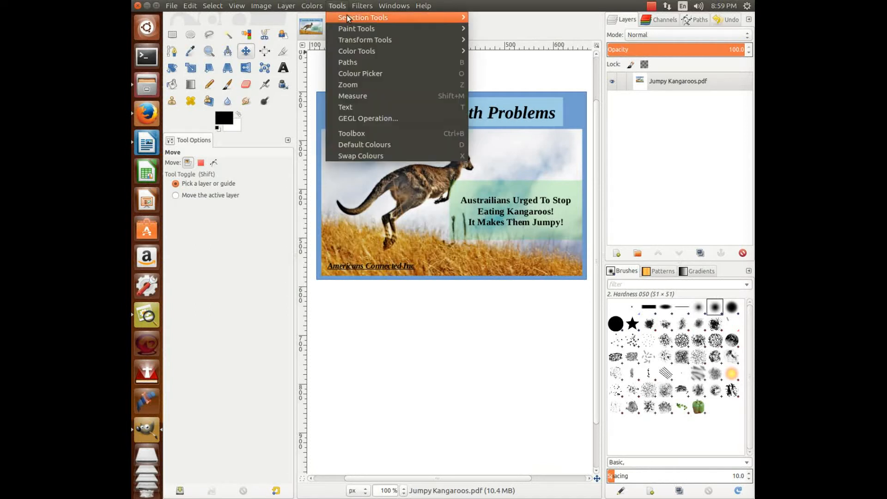
mouse_move(371, 40)
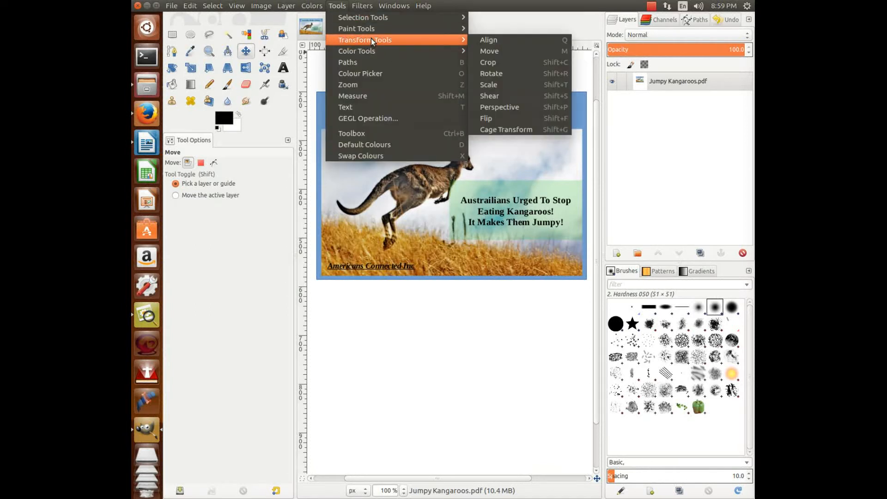
click(498, 64)
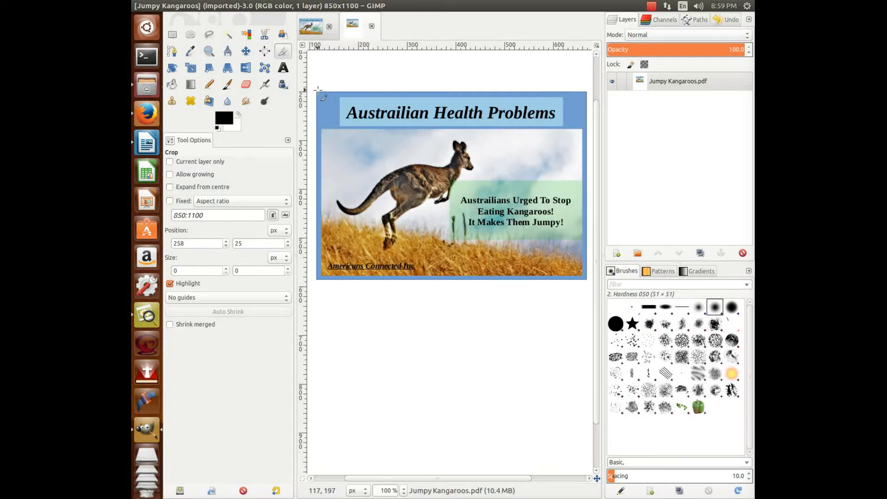
drag(317, 91, 588, 279)
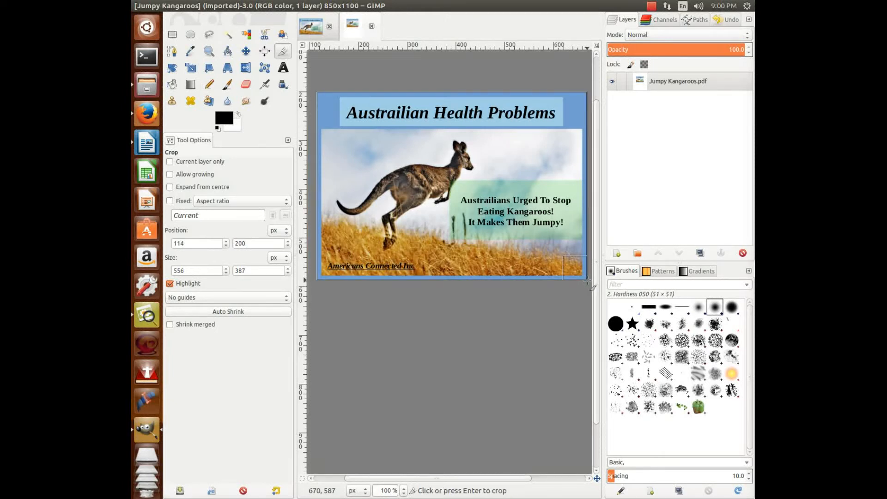
click(577, 200)
drag(576, 201, 575, 200)
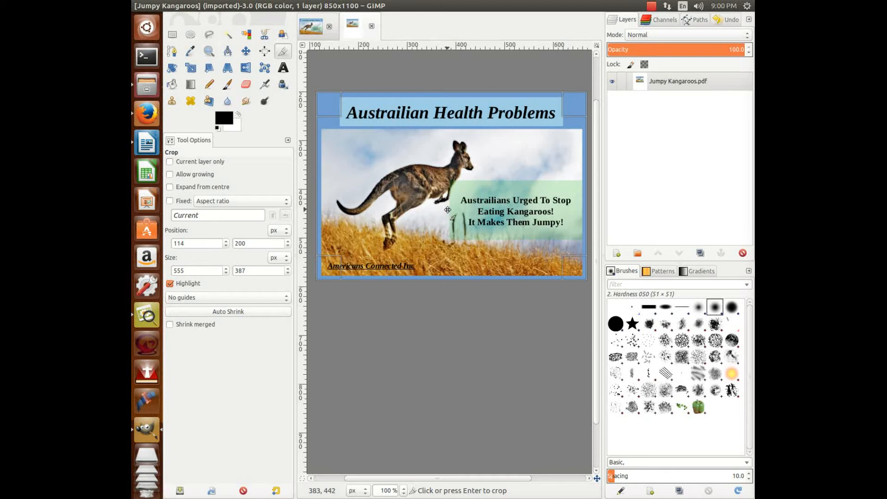
click(430, 192)
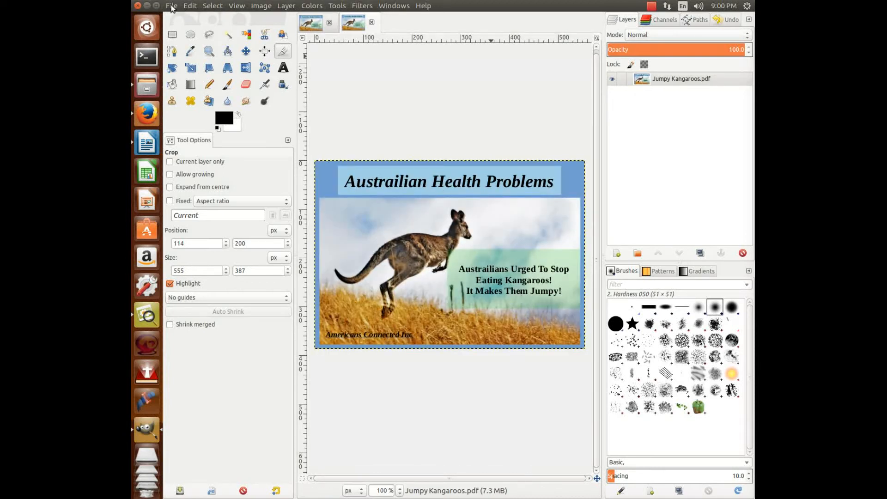
Export the cropped image to the Desktop as "Jumpy Kangaroos.jpeg", replacing the existing file, at quality 90 with the image-window preview enabled
click(172, 6)
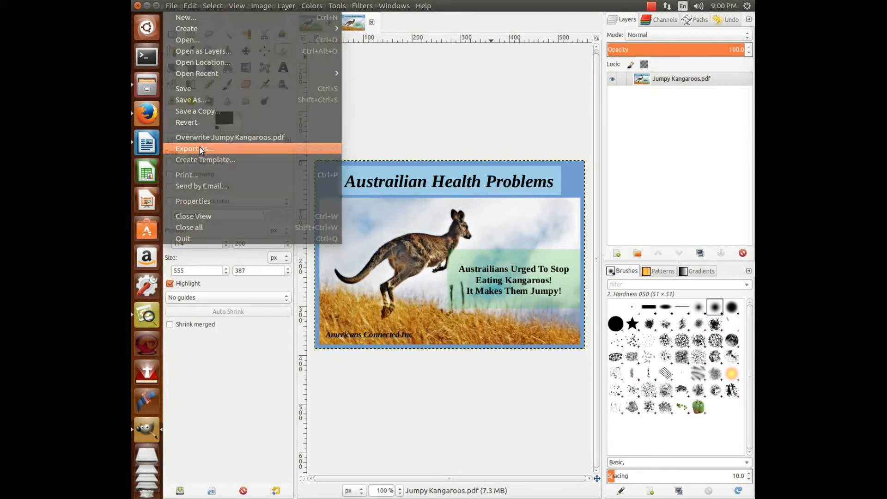
click(200, 148)
click(302, 34)
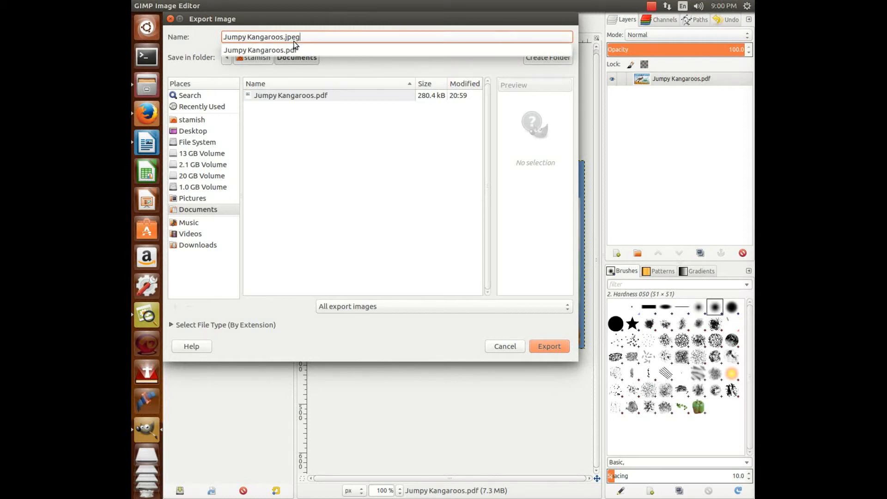
click(326, 37)
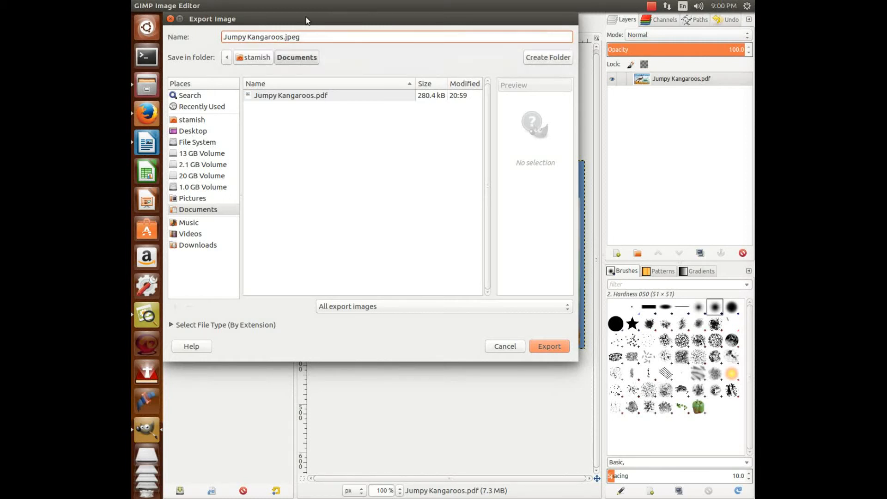
click(192, 133)
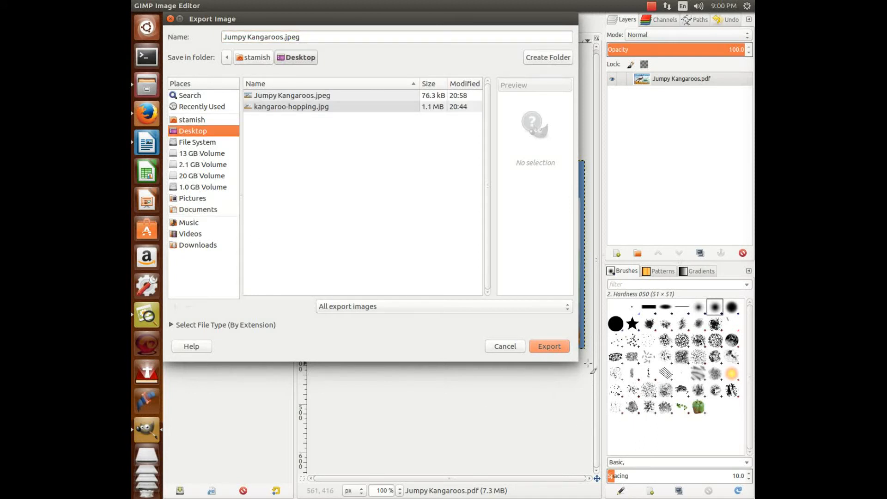
click(548, 347)
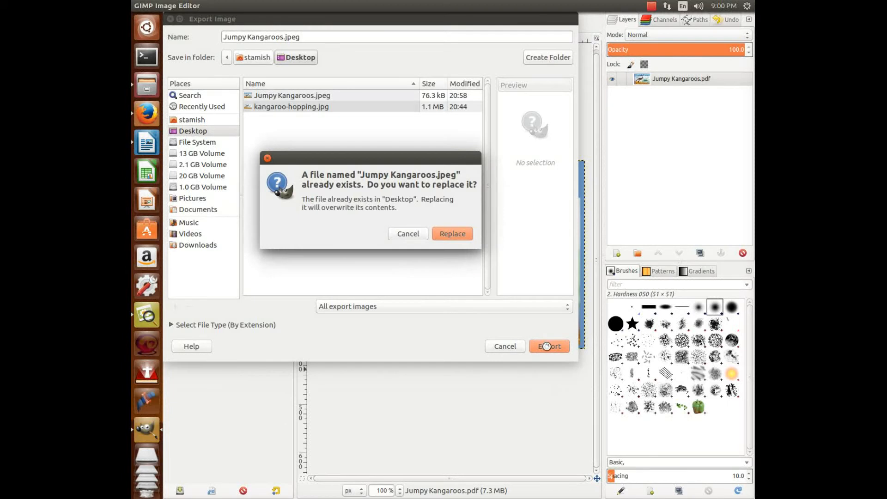
click(459, 231)
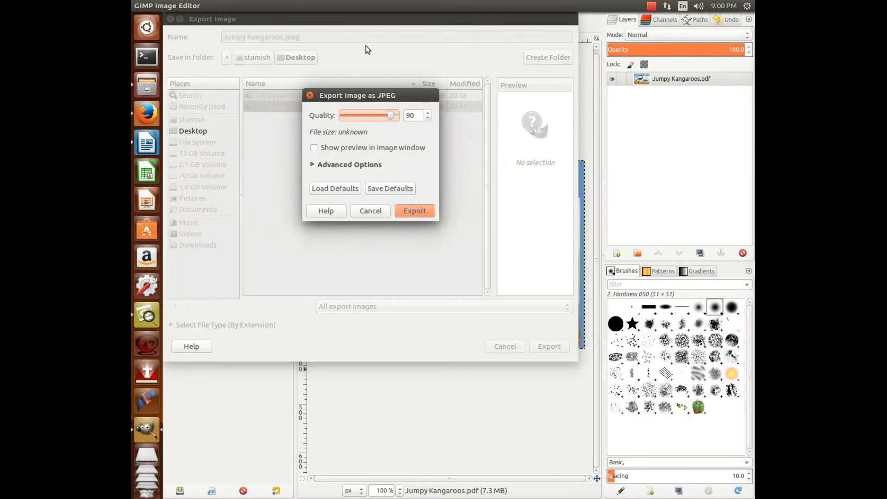
click(315, 146)
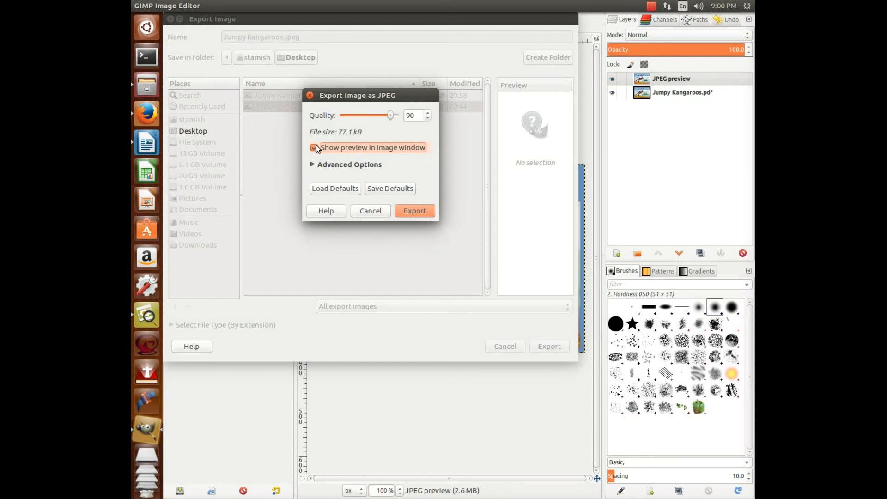
click(420, 210)
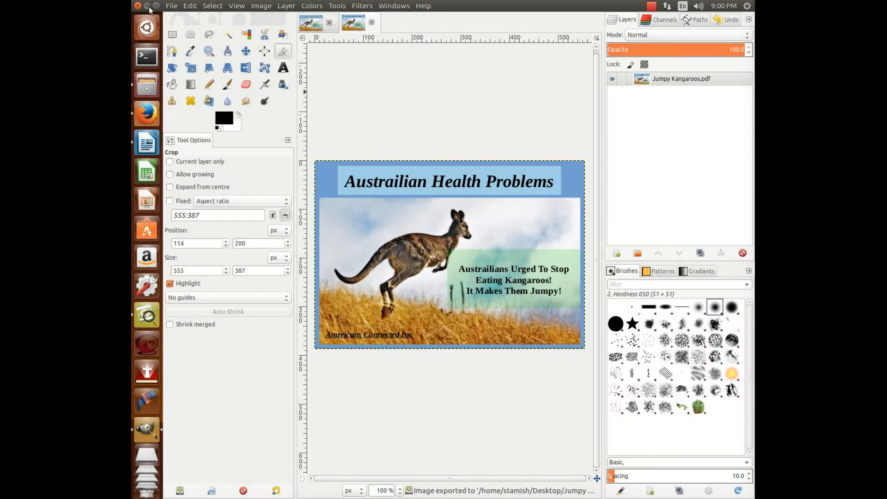
Minimize the open windows, view "Jumpy Kangaroos.jpeg" from the desktop in an enlarged Image Viewer window, then close the viewer
click(146, 6)
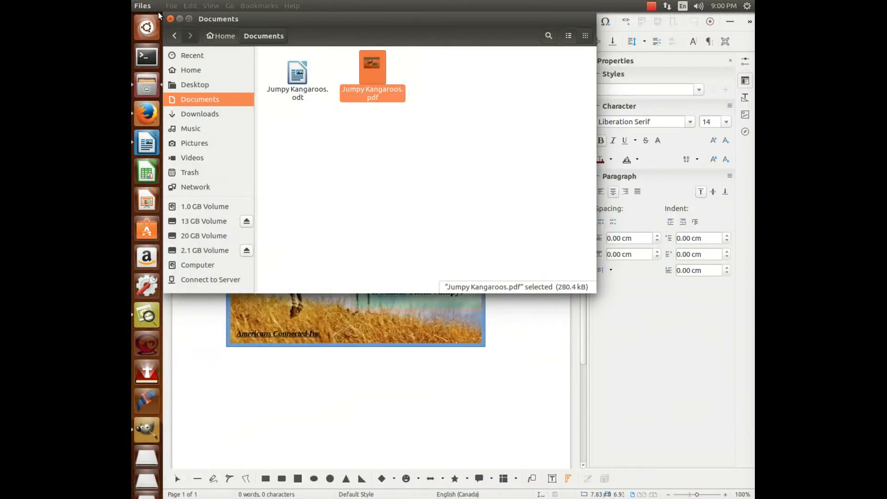
click(180, 20)
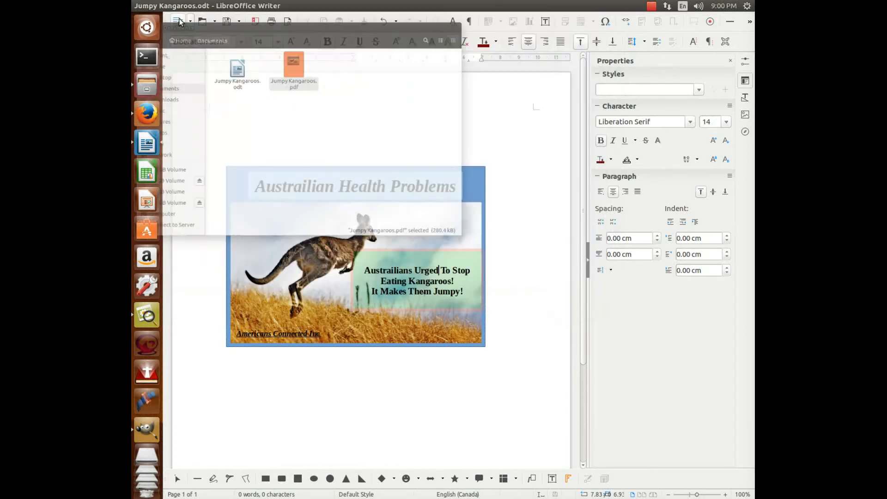
click(147, 6)
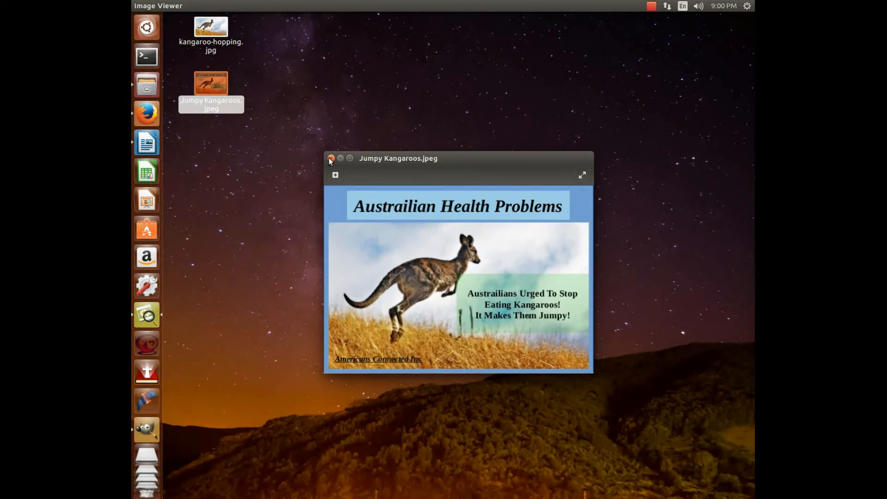
click(331, 158)
double_click(211, 83)
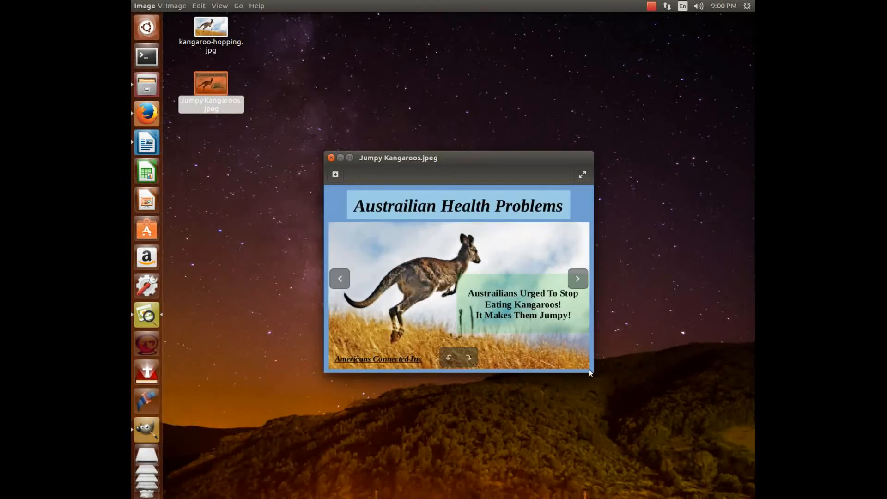
drag(593, 371, 641, 423)
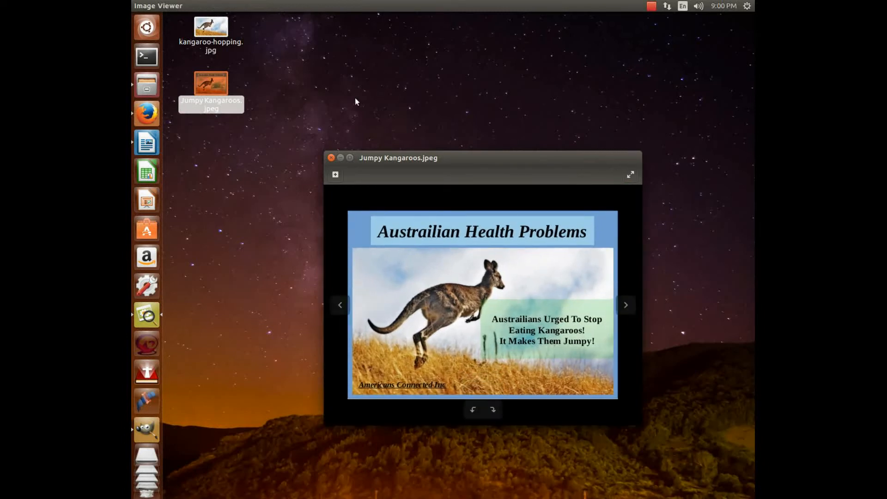
click(331, 157)
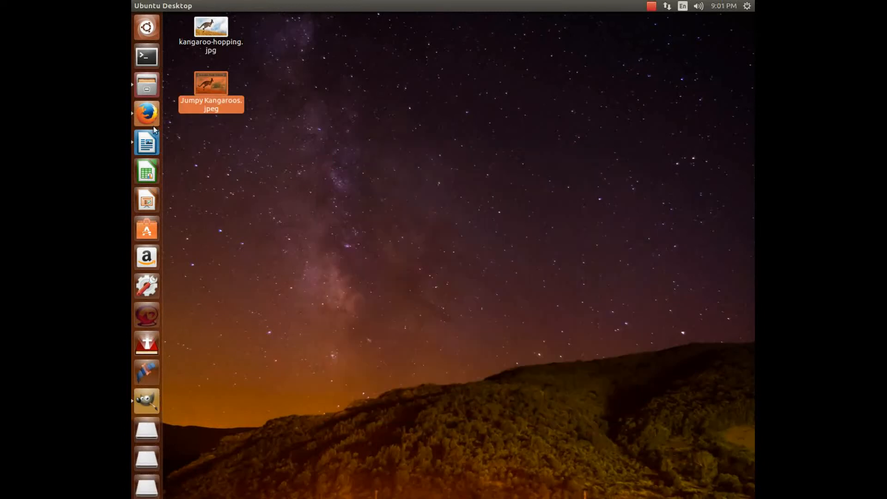
Switch to Firefox and go to the Facebook home feed
click(136, 116)
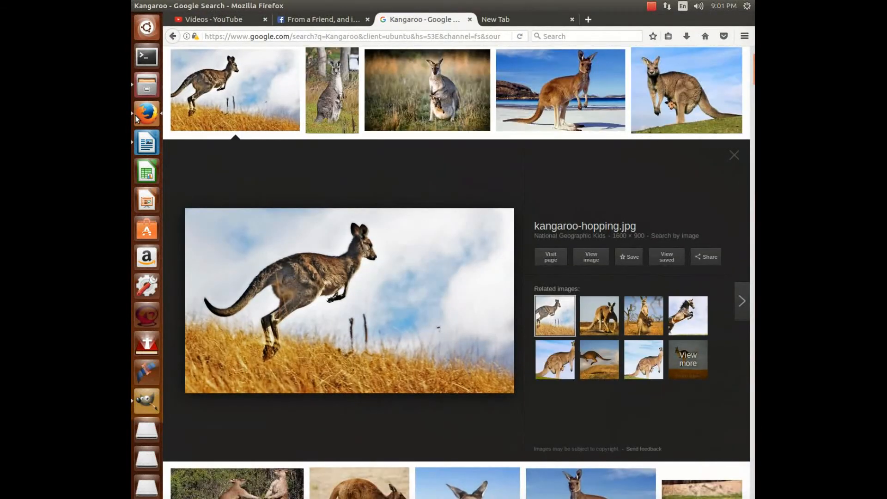
click(319, 19)
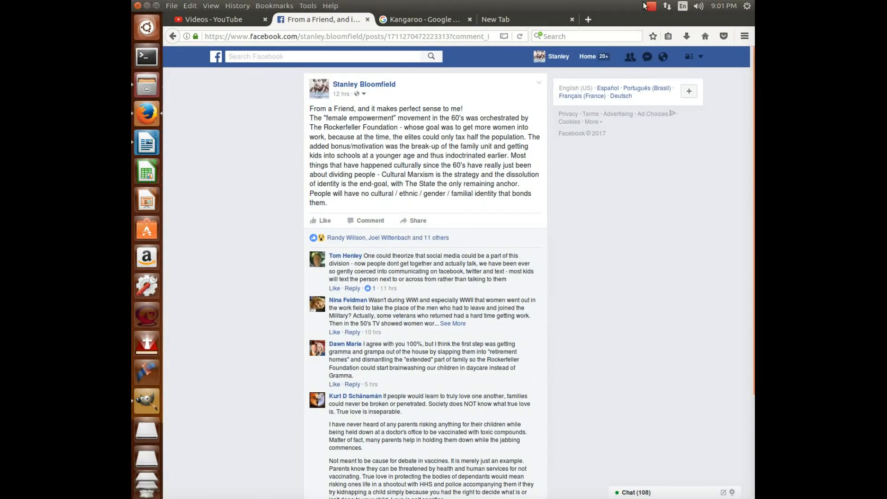
click(588, 57)
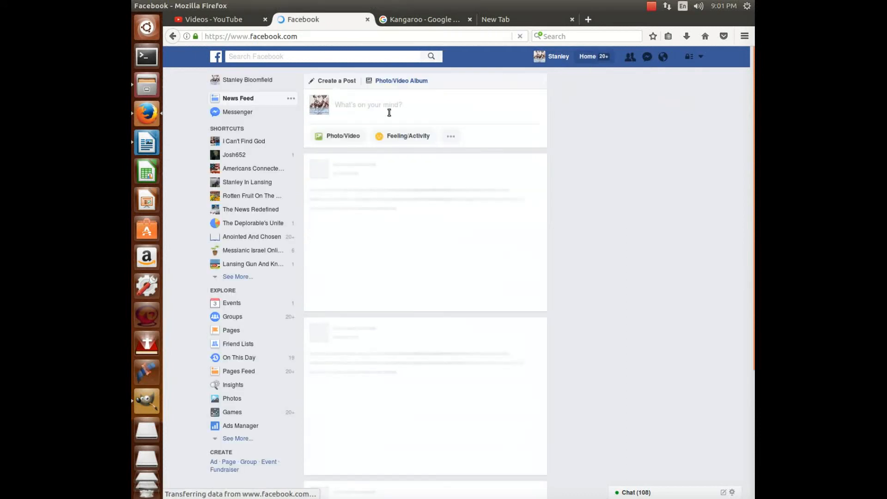
Write a new post reading "Here is a Meme I made for my Gimp / LibreOffice Demonstration Video!"
click(390, 105)
text(Here is a)
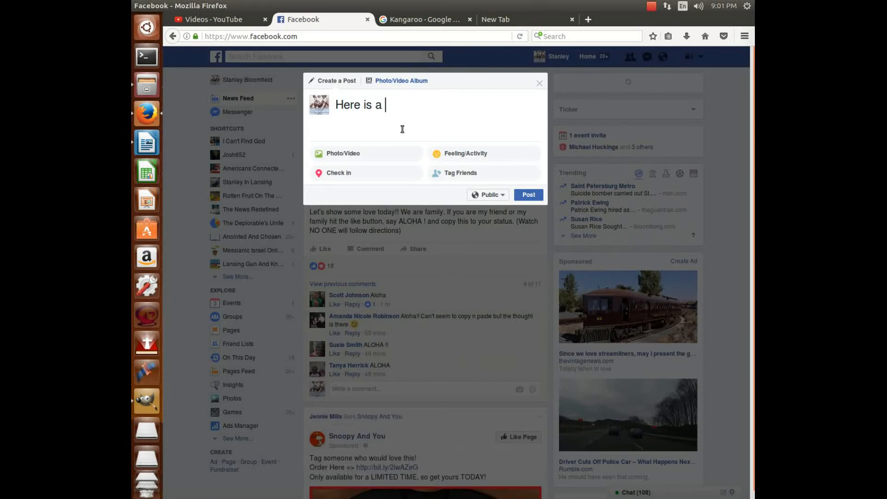
text( Meme I m)
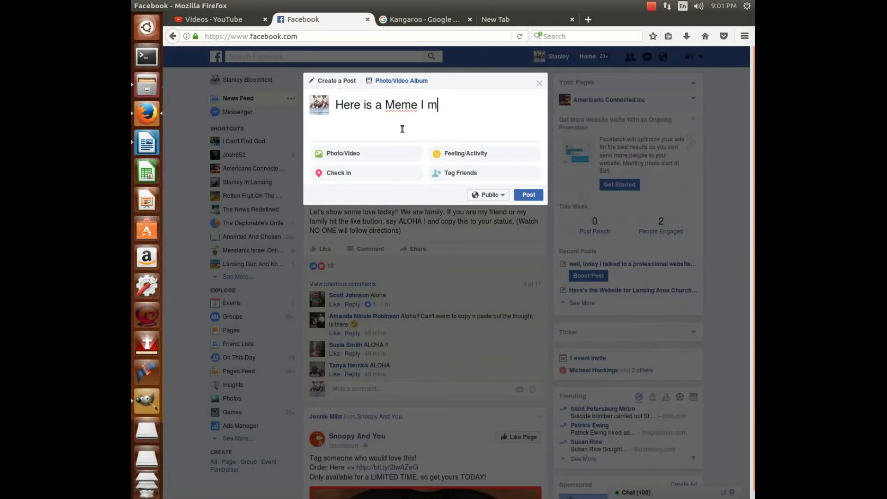
text(ade for my Gimp / LibreOffice)
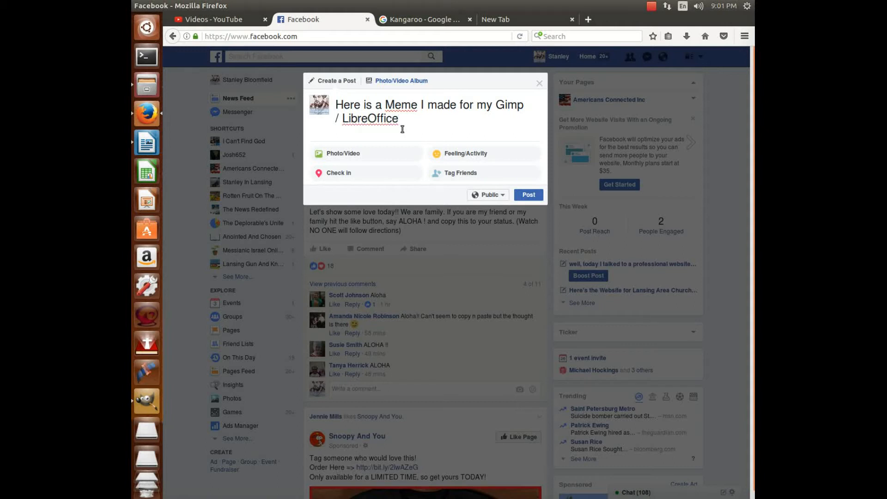
text(Demonstration Video!)
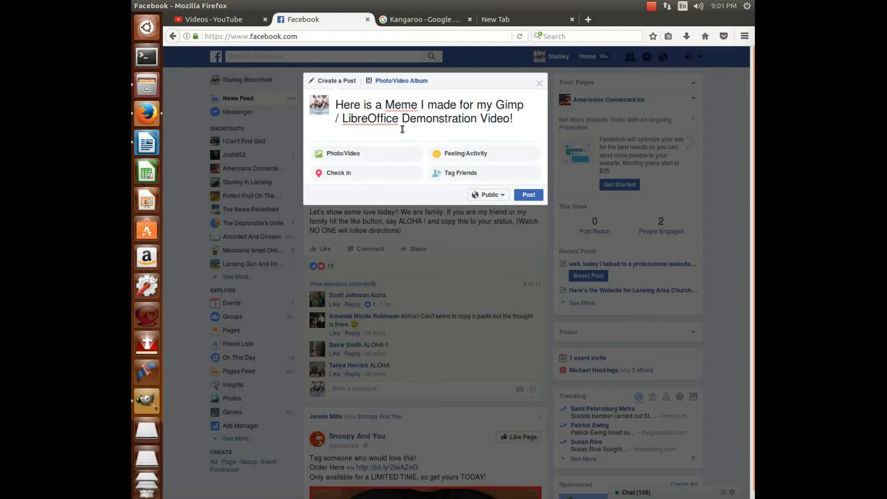
key(Return)
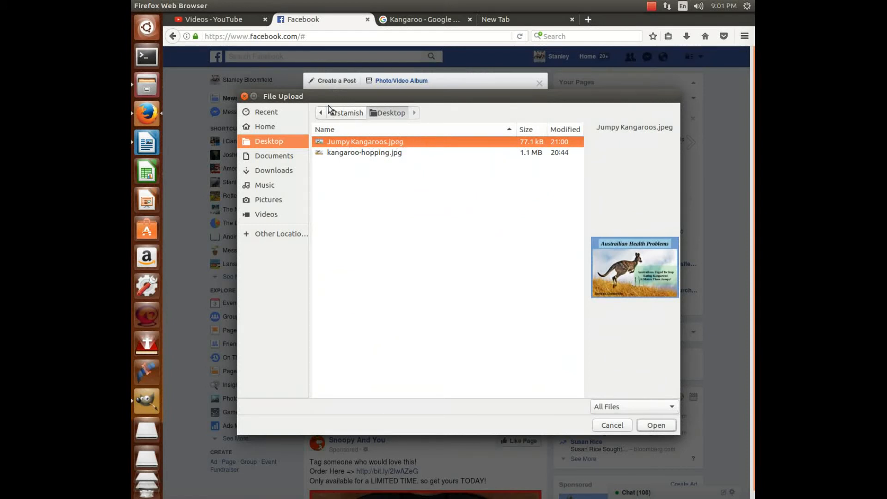
Create a photo album with "Jumpy Kangaroos.jpeg" uploaded from the Desktop folder
click(244, 96)
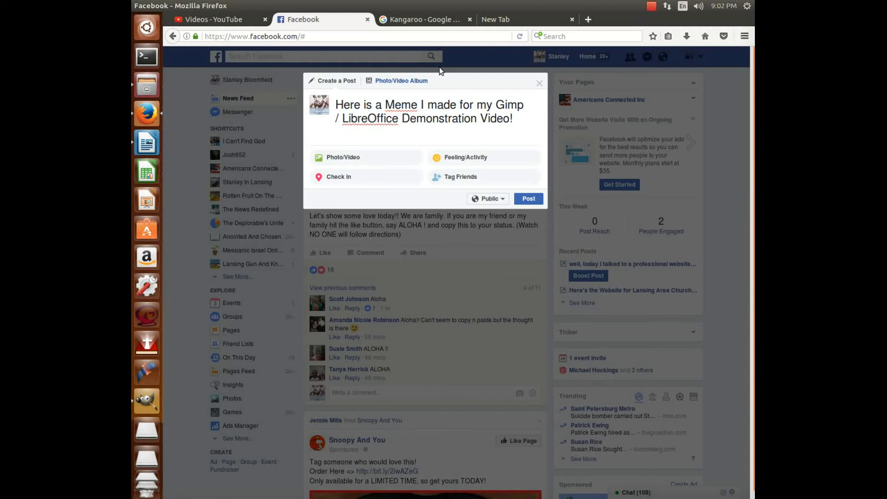
click(400, 84)
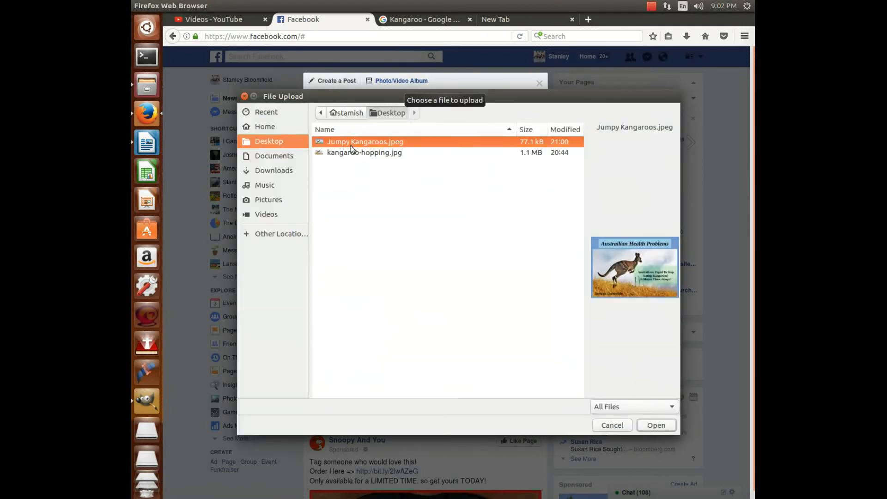
click(365, 156)
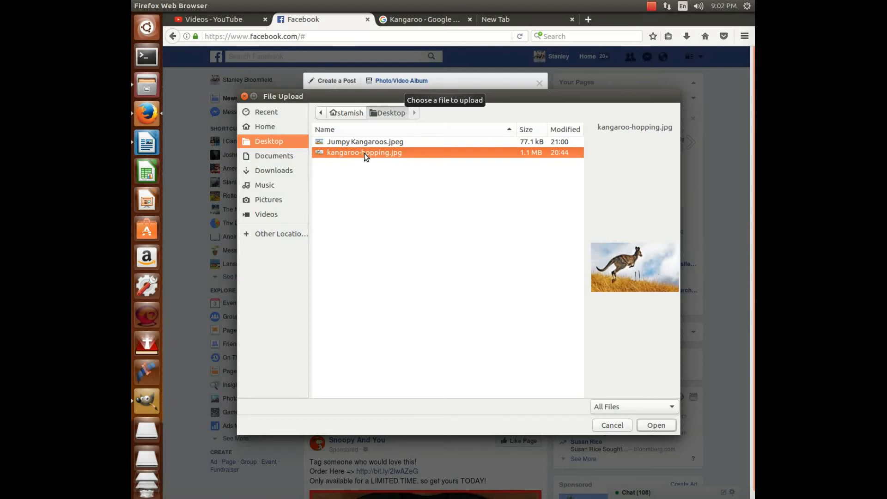
click(365, 143)
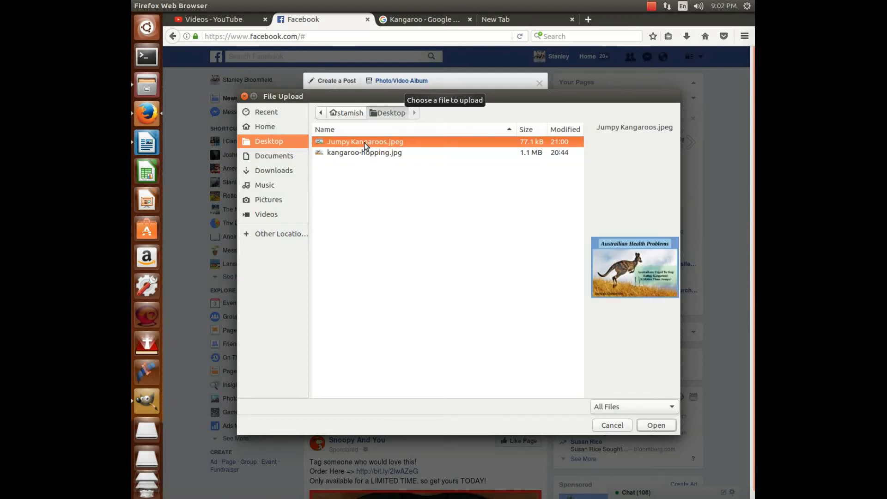
double_click(362, 144)
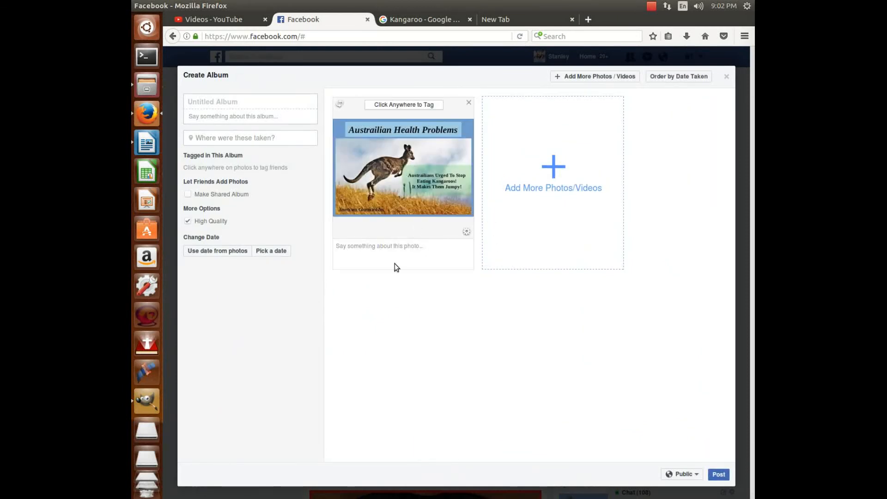
Caption the album photo "Just having some fun!", submit the album as a public post and stay on the current page
click(399, 249)
text(Just h)
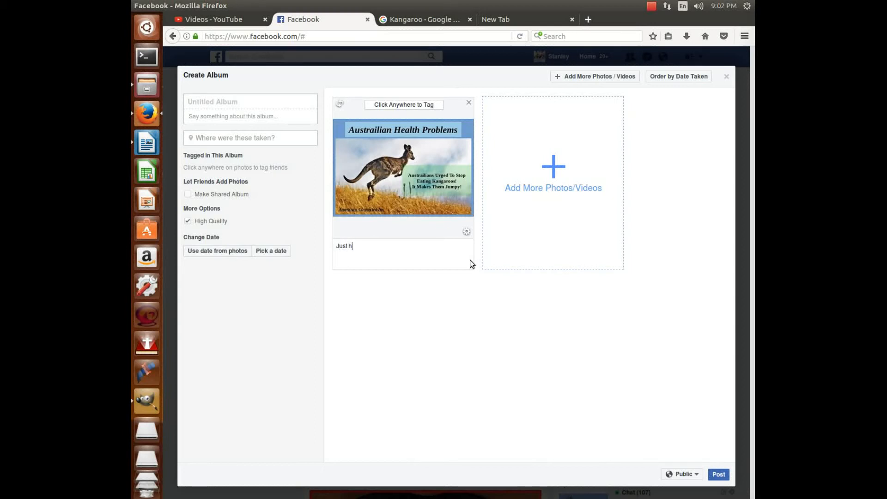
text(aving some fun!)
click(719, 474)
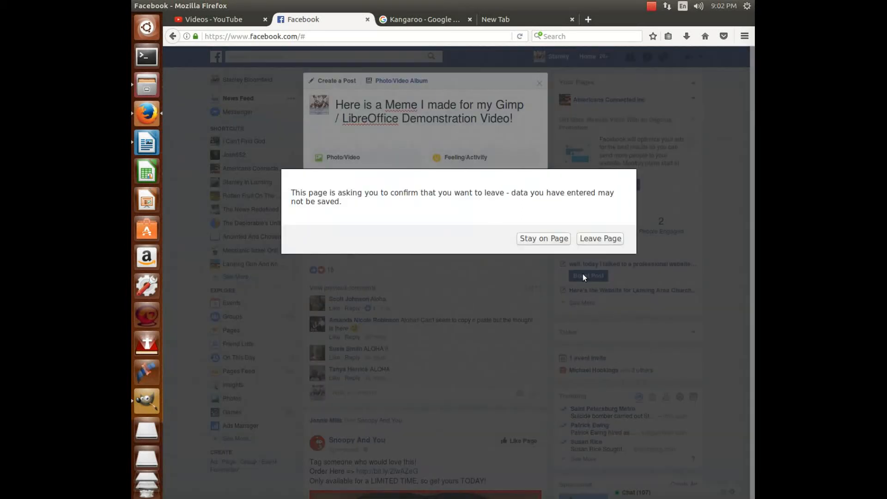
click(556, 240)
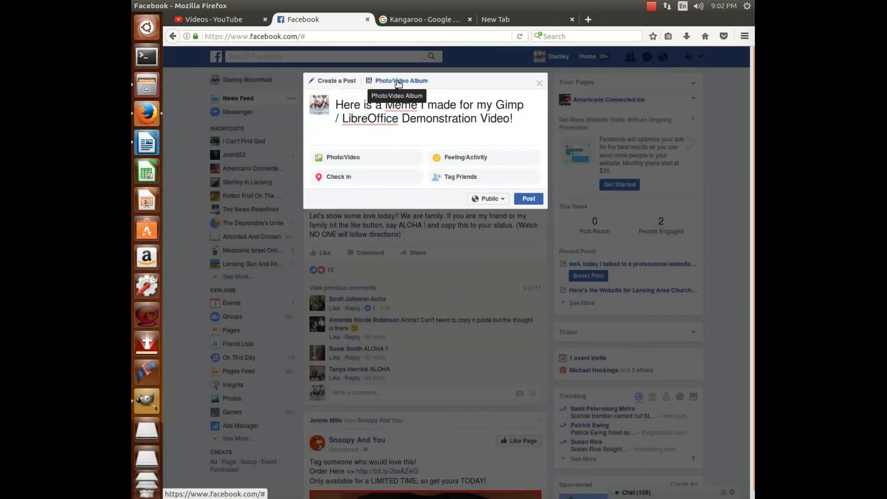
click(397, 81)
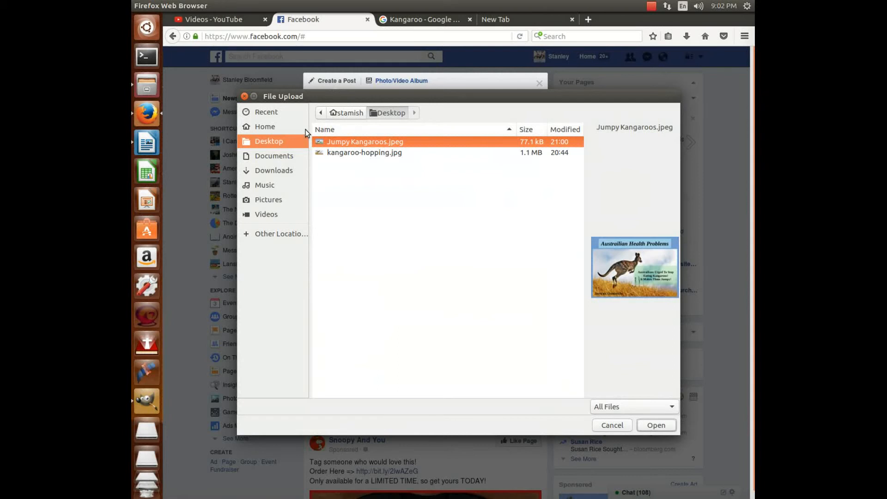
double_click(364, 143)
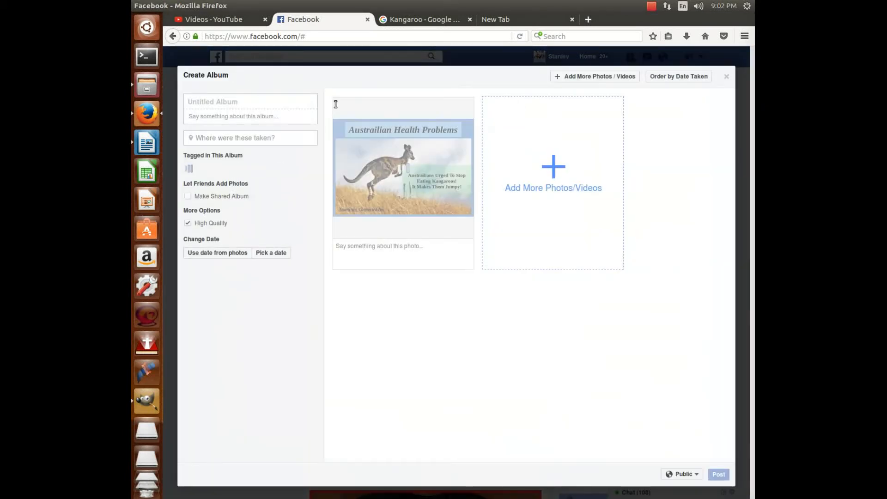
click(726, 77)
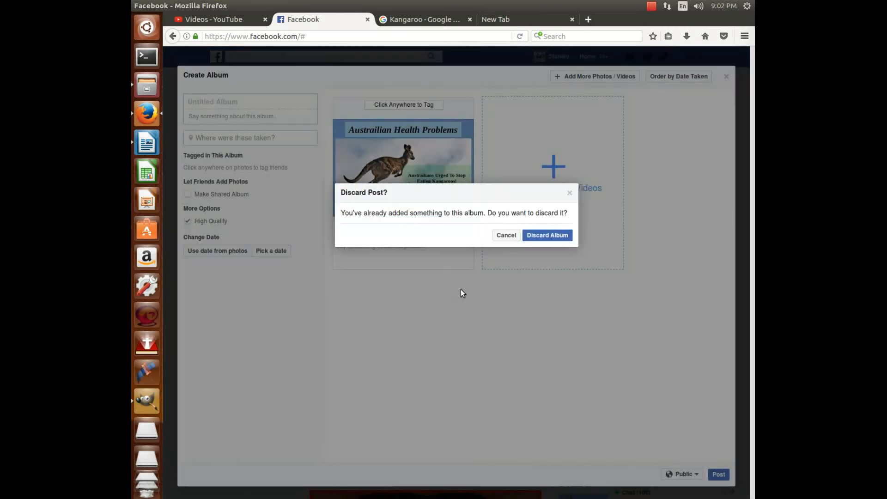
click(507, 235)
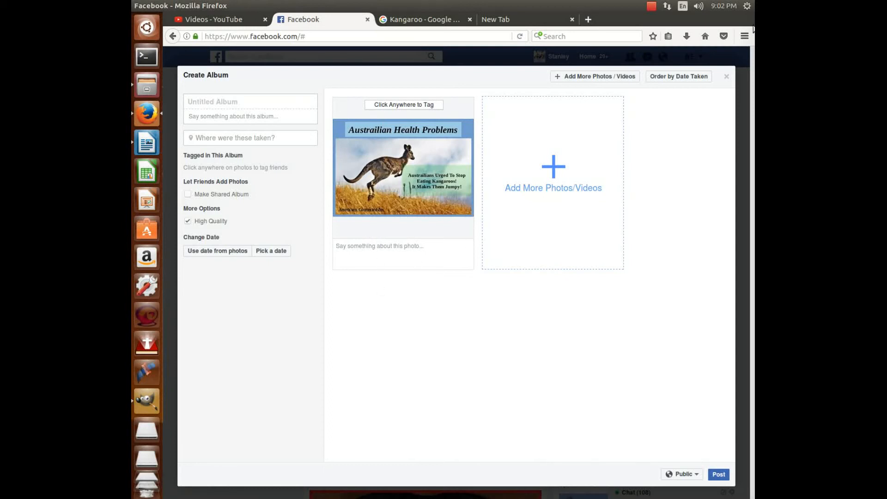
click(726, 76)
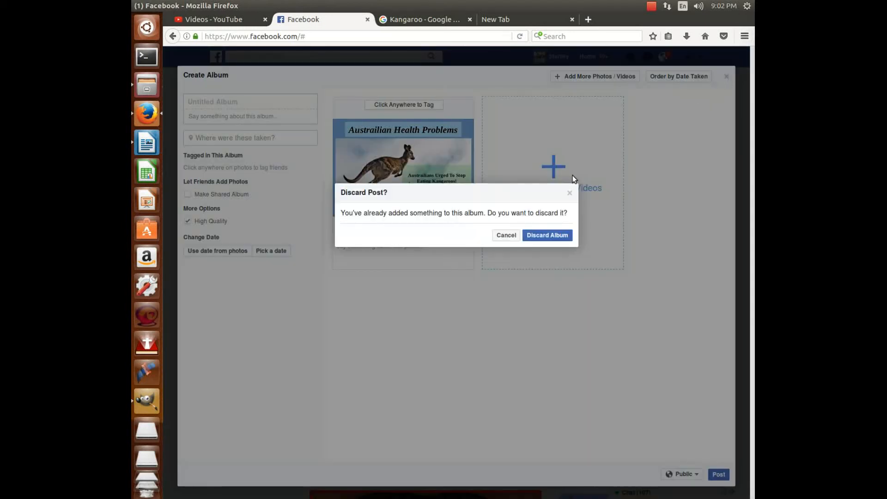
click(507, 236)
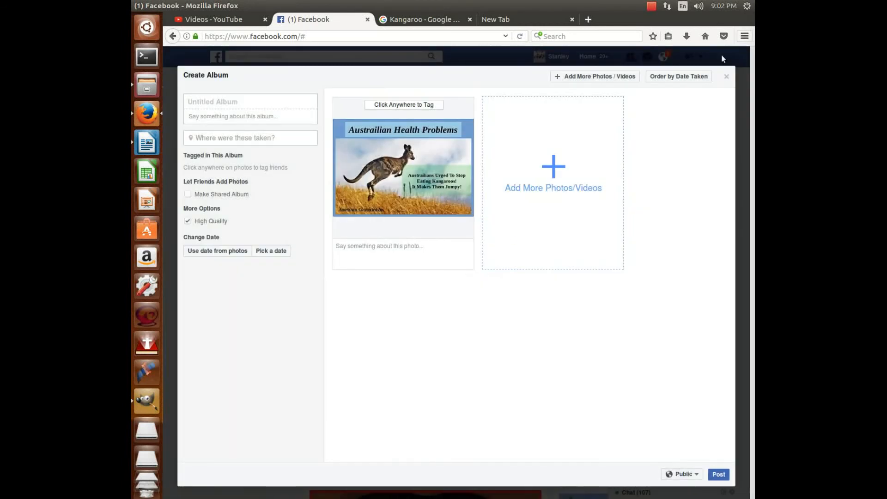
click(727, 77)
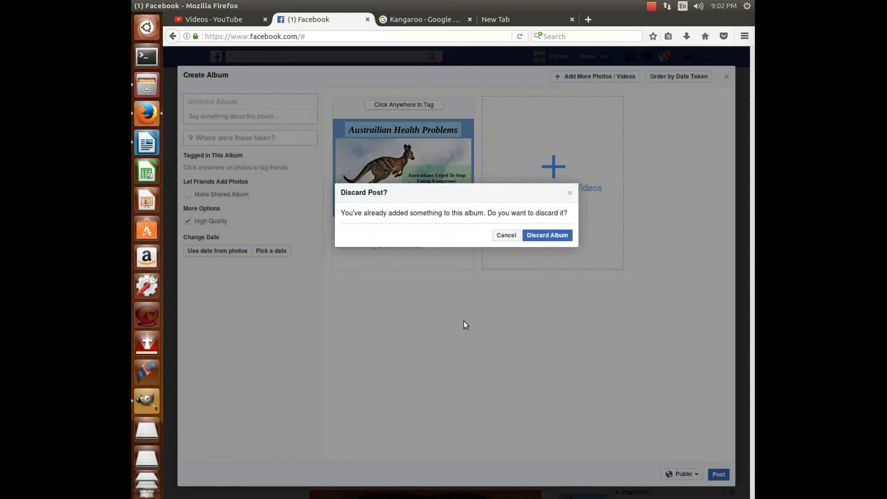
click(558, 236)
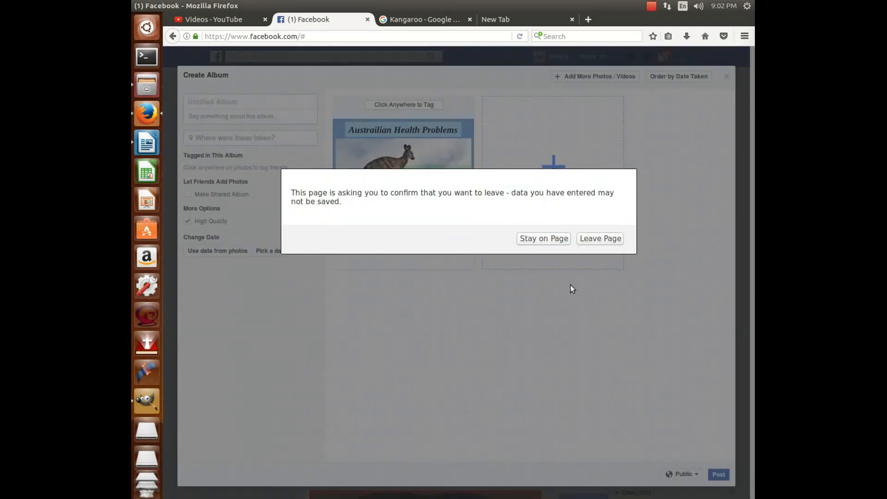
click(616, 242)
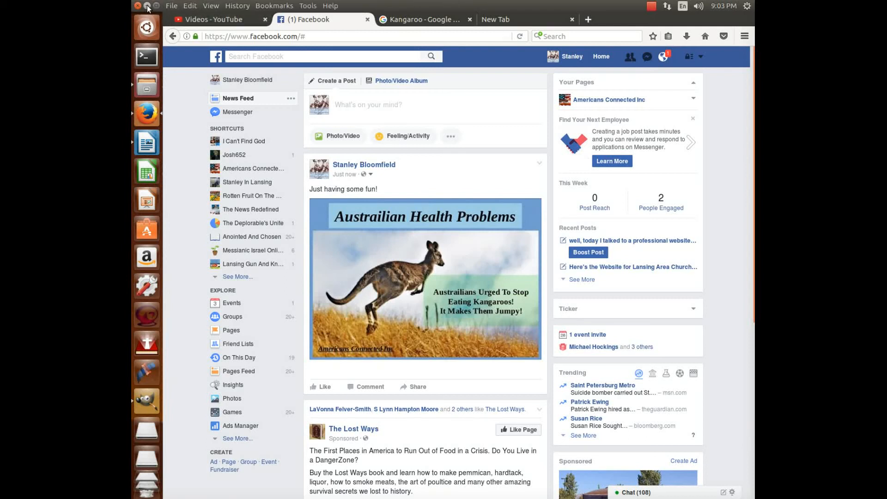
Minimize Firefox and review the kangaroo banner document in LibreOffice Writer and its cropped image in GIMP
click(147, 6)
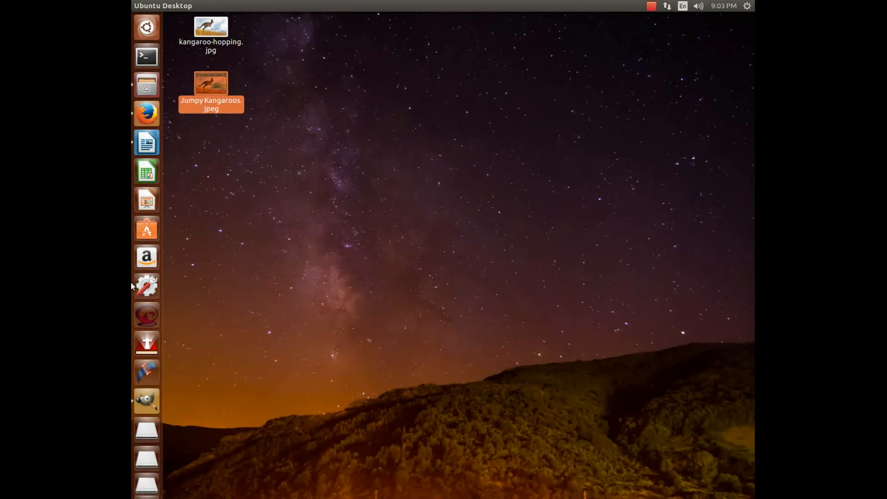
click(146, 144)
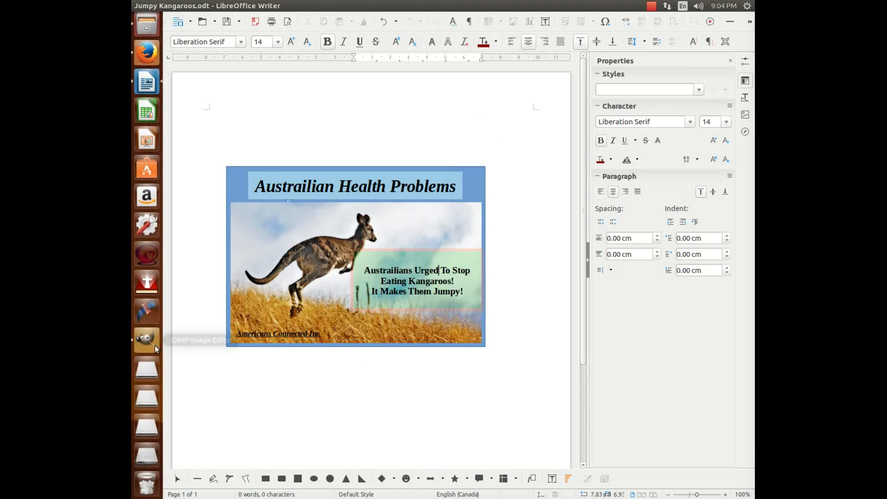
click(154, 345)
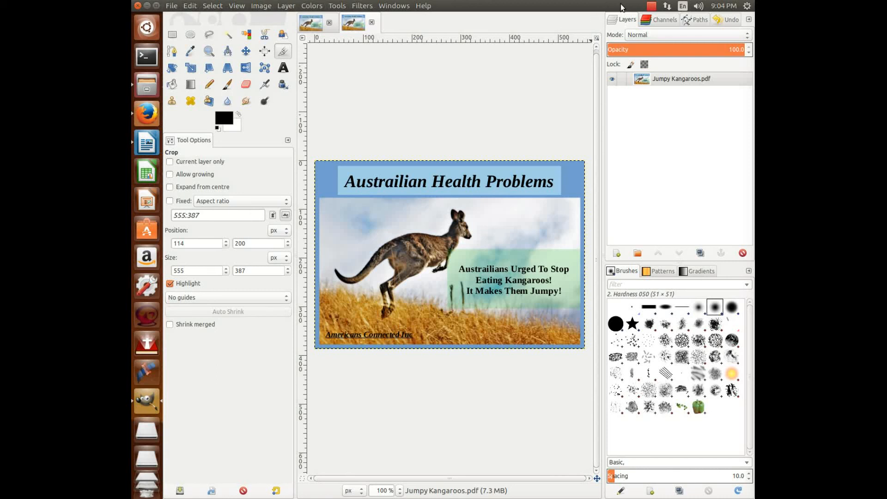
click(651, 6)
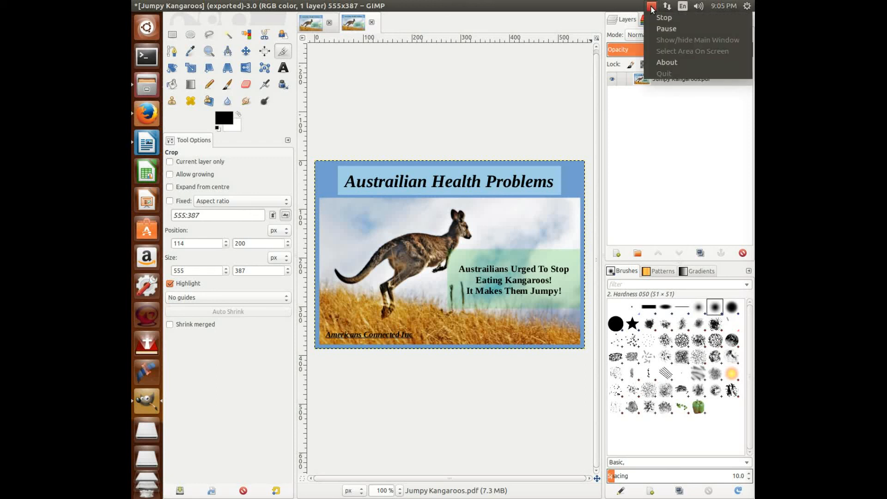